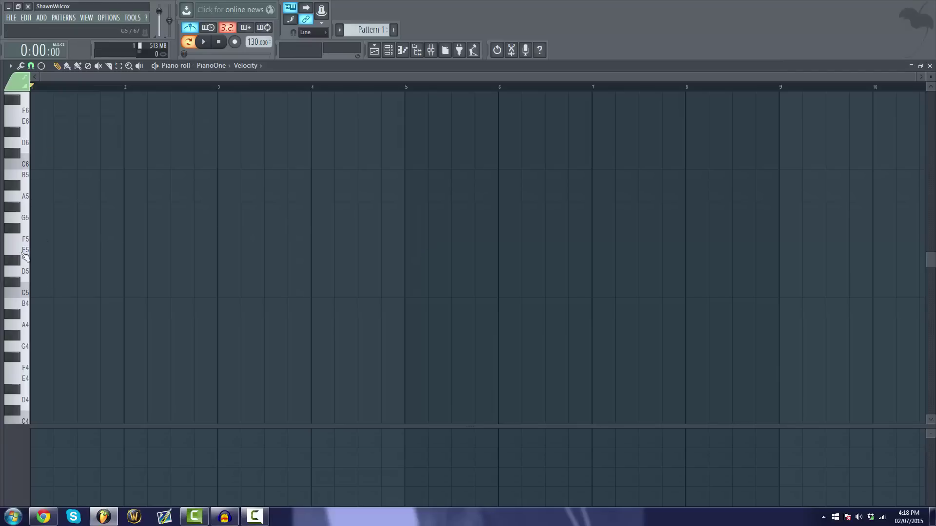
Review the PianoOne instrument's settings from the channel rack, then look over the playlist and return to the piano roll.
click(393, 53)
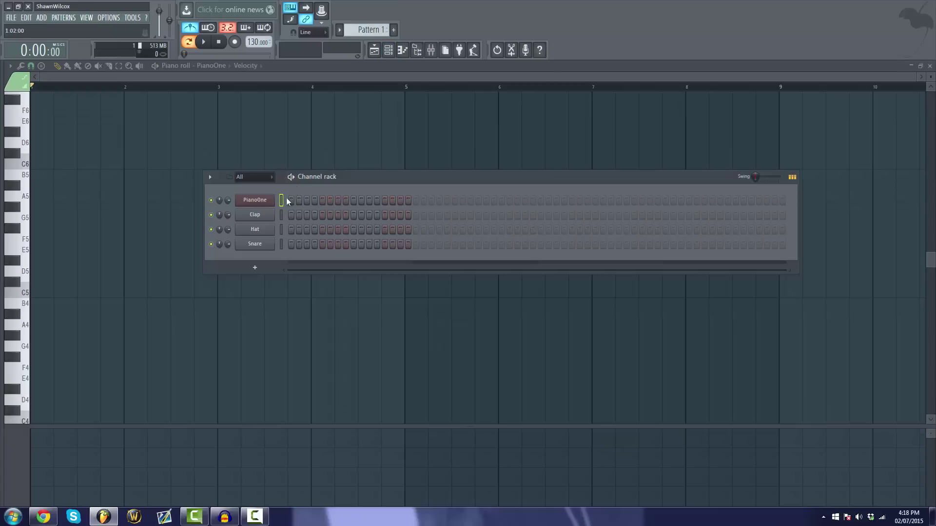
click(255, 200)
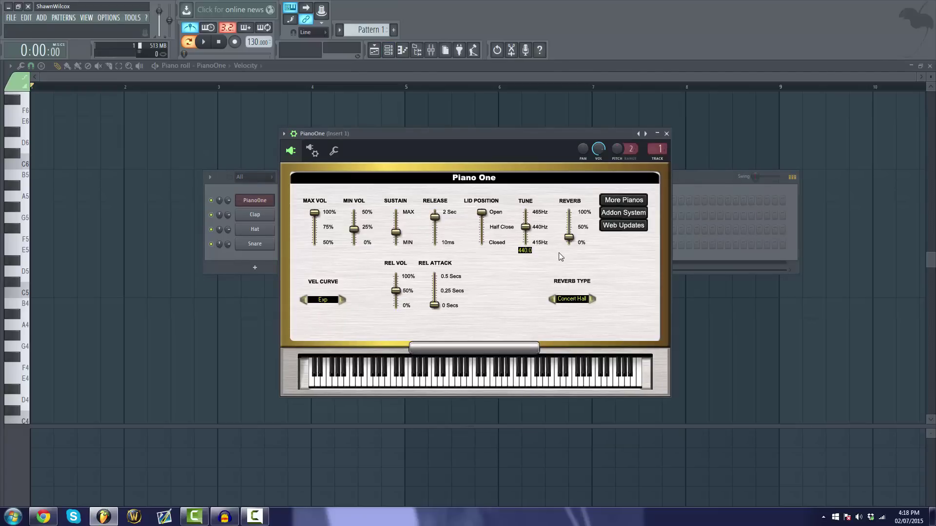
click(692, 184)
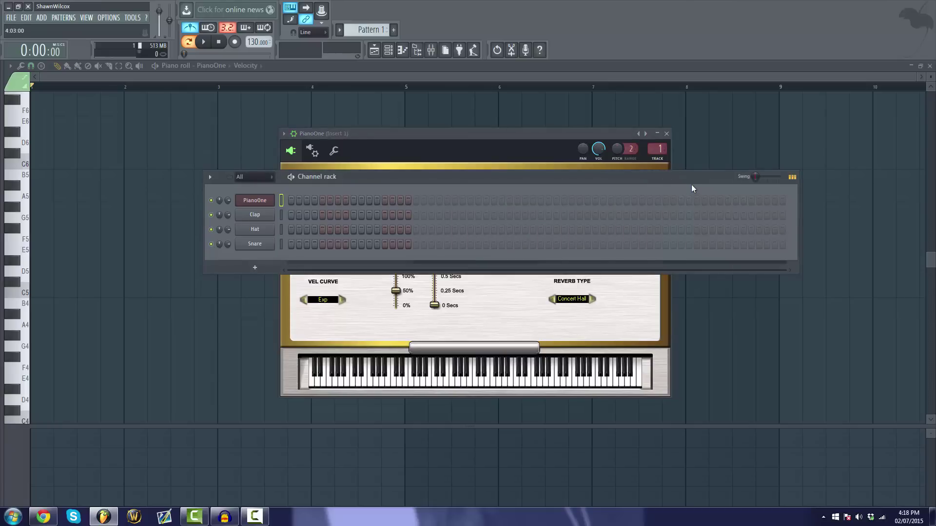
click(666, 133)
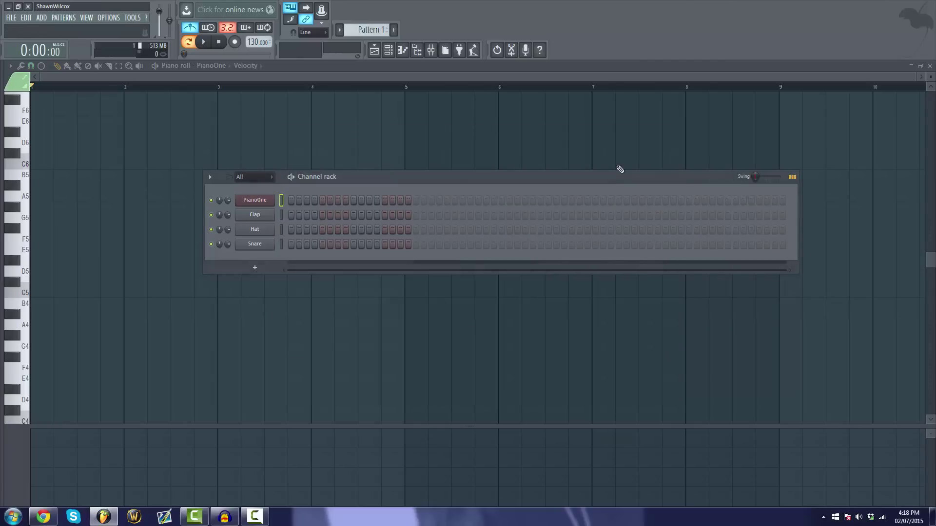
key(F6)
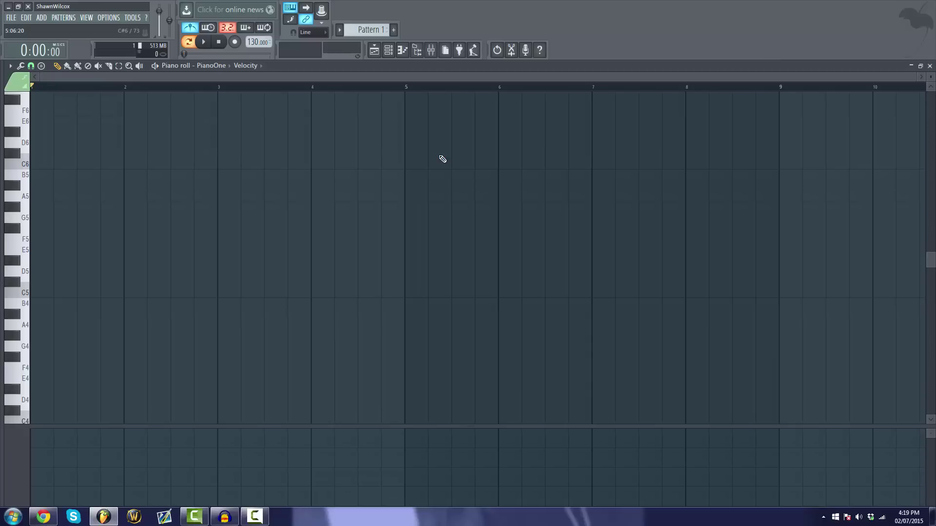
click(374, 49)
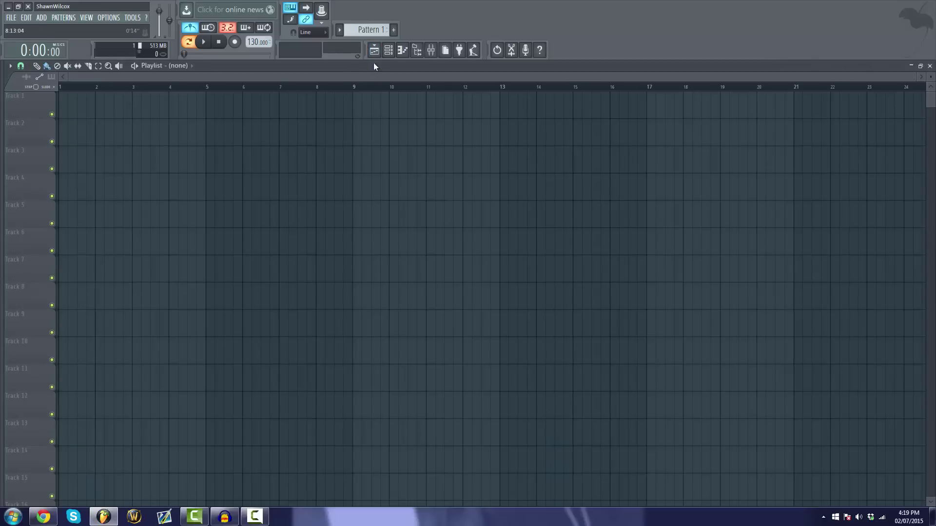
click(373, 50)
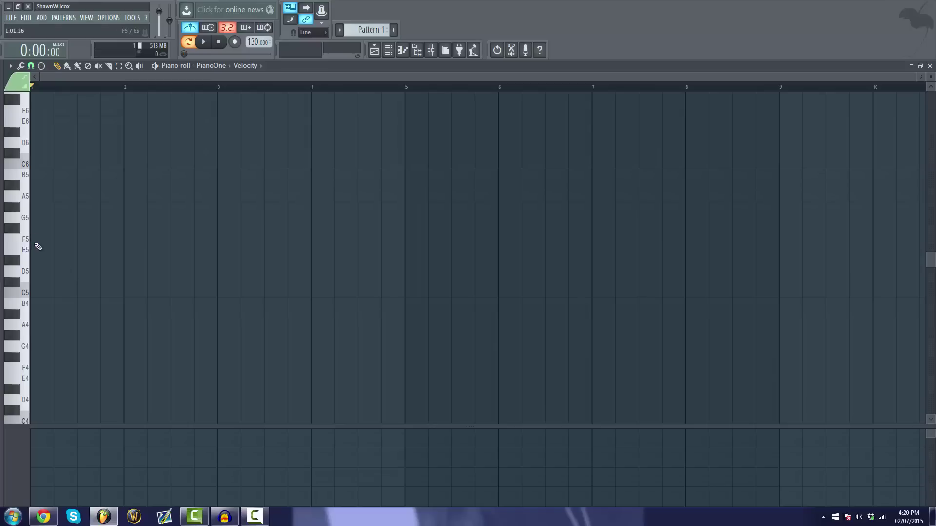
Draw a one-bar F4 note at the start of the pattern and set the piano roll snap to Cell.
click(34, 368)
drag(169, 369, 126, 373)
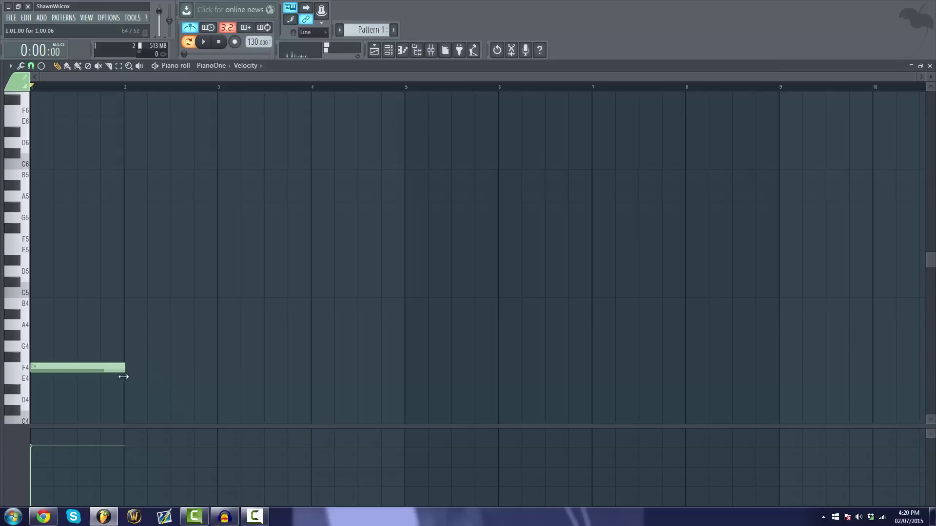
click(32, 66)
click(38, 100)
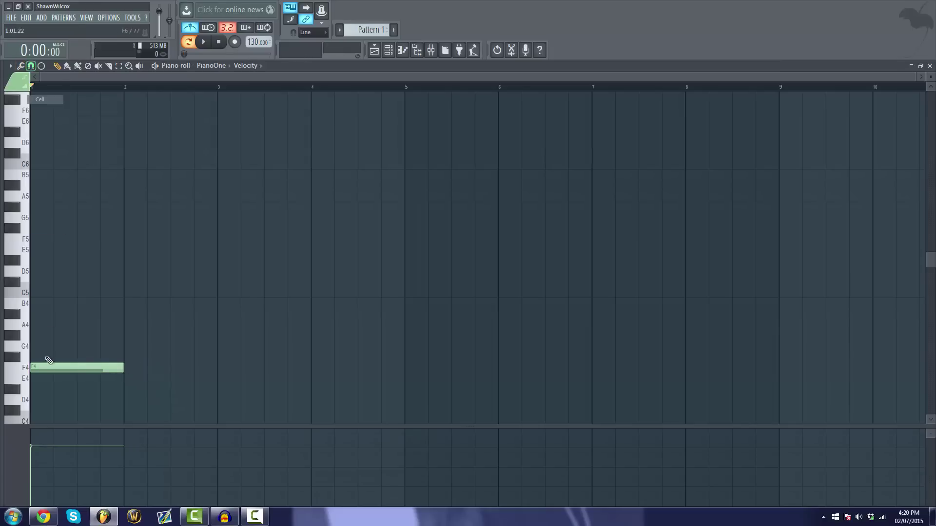
Add one-bar A4, C5 and E5 notes above the F4 note and play back the chord.
click(36, 325)
click(33, 293)
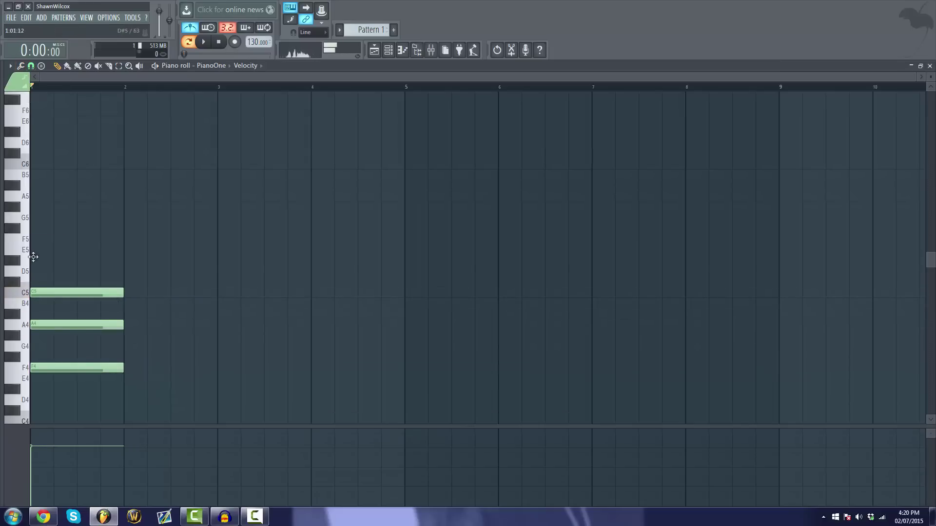
click(32, 260)
drag(32, 249, 32, 249)
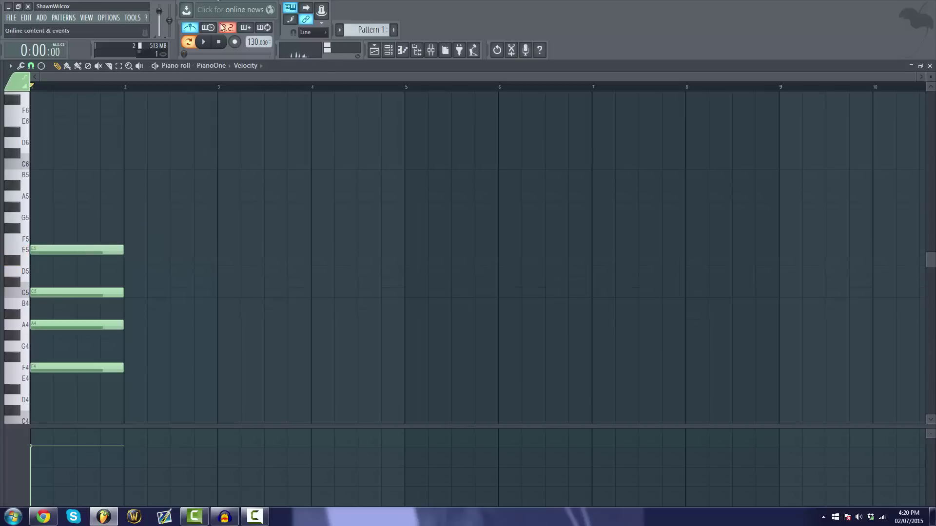
click(205, 42)
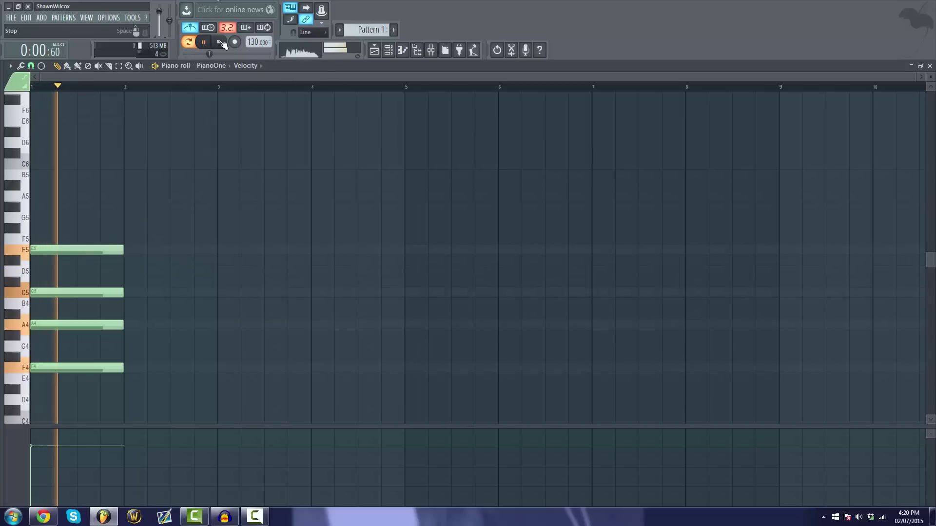
click(221, 43)
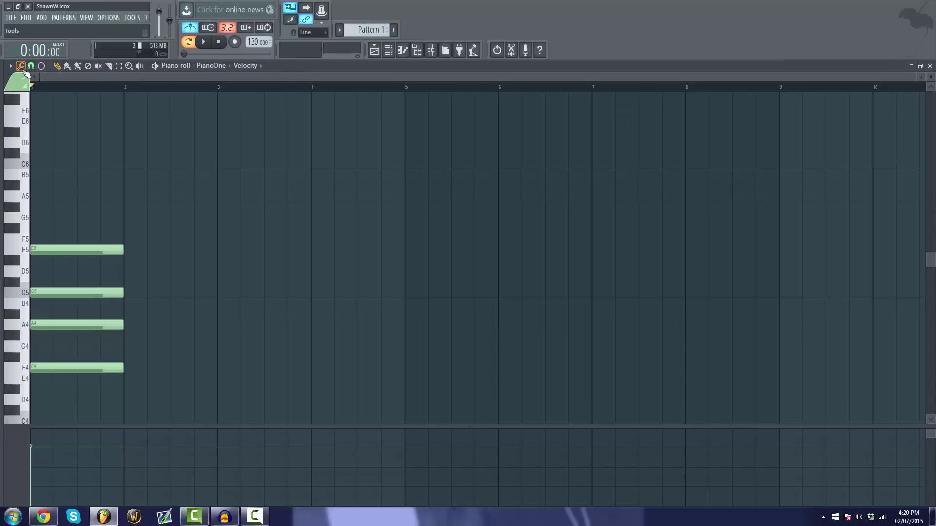
click(20, 67)
click(35, 187)
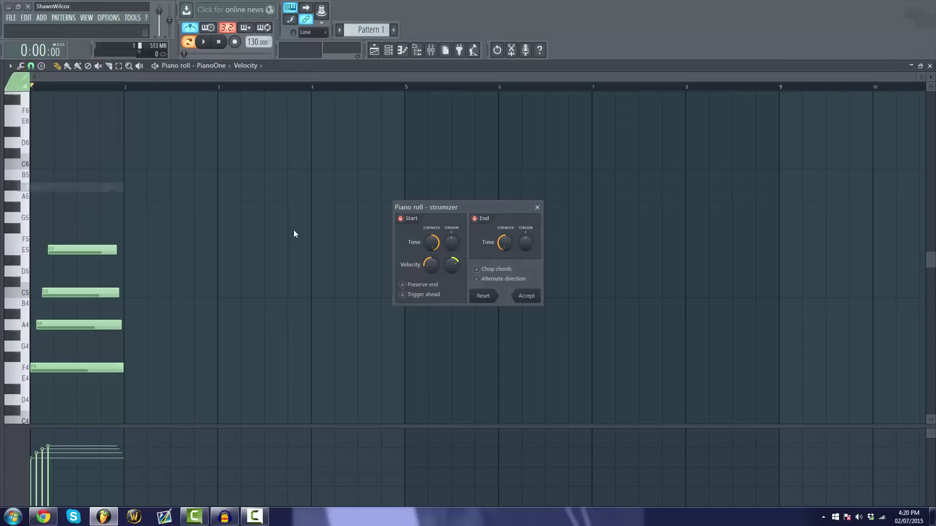
drag(432, 243, 432, 230)
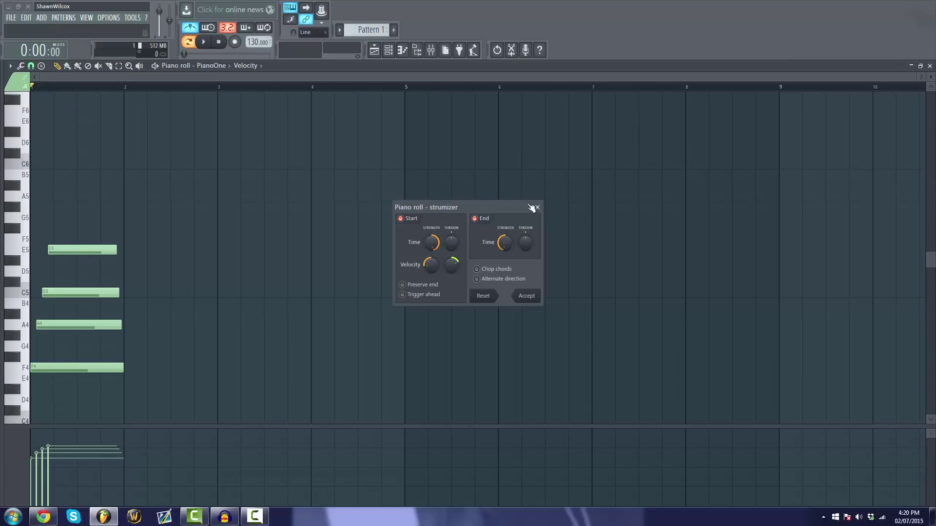
click(537, 207)
Strum the chord from the lowest note upward with increased start-time tension, audition the timing, and accept the strum settings.
click(21, 65)
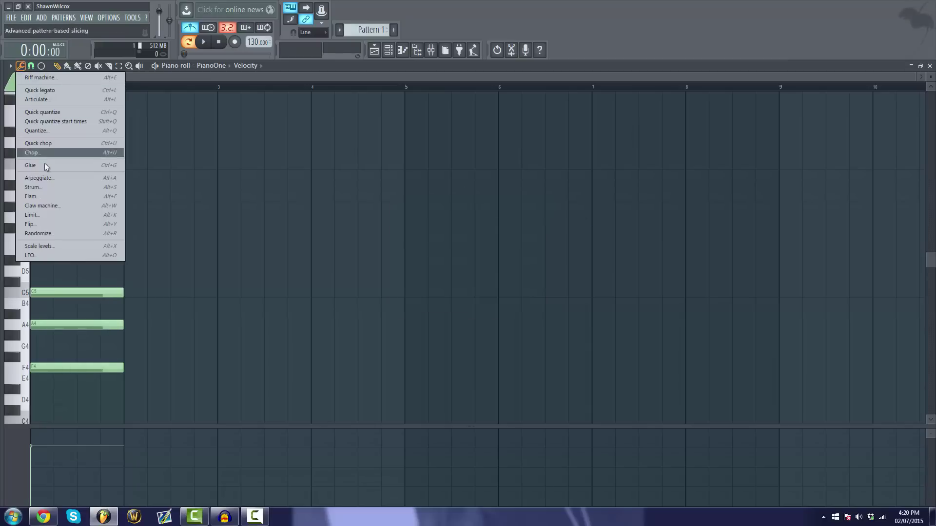
click(45, 188)
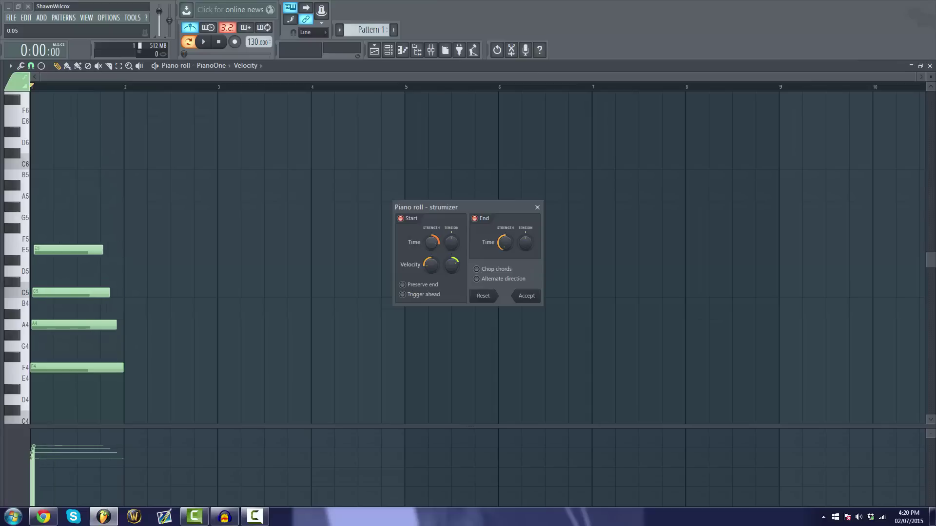
mouse_move(451, 243)
mouse_down()
mouse_move(451, 224)
mouse_move(452, 237)
mouse_move(432, 247)
mouse_move(433, 237)
mouse_move(435, 254)
mouse_move(452, 236)
mouse_move(453, 246)
mouse_up()
key(space)
key(space)
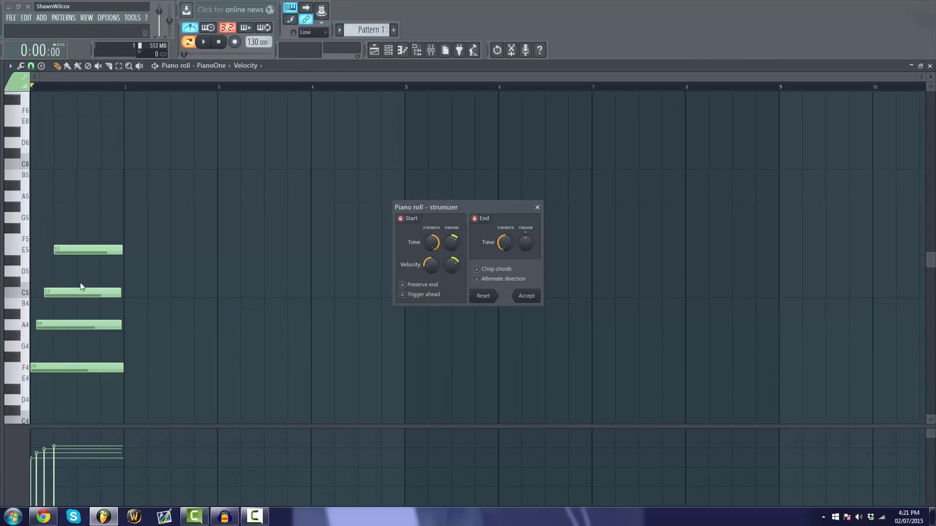
key(Escape)
key(alt+s)
key(space)
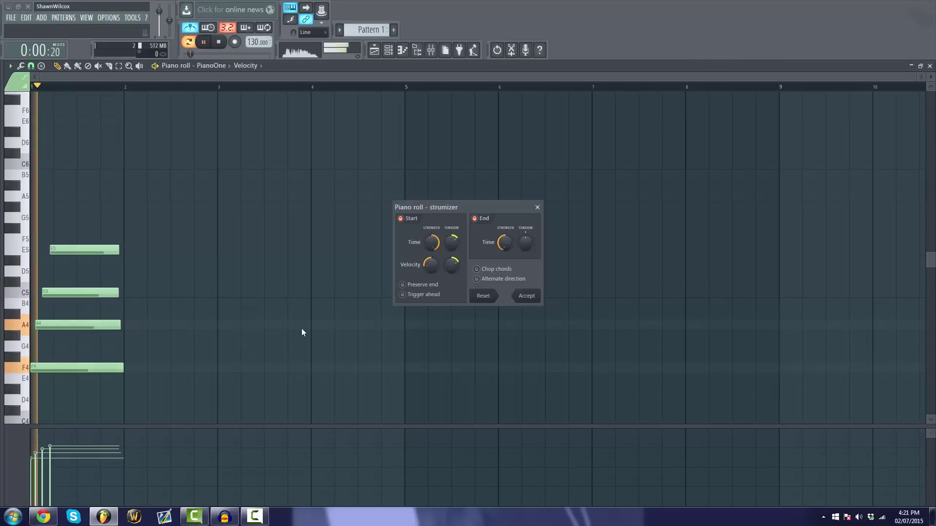
key(space)
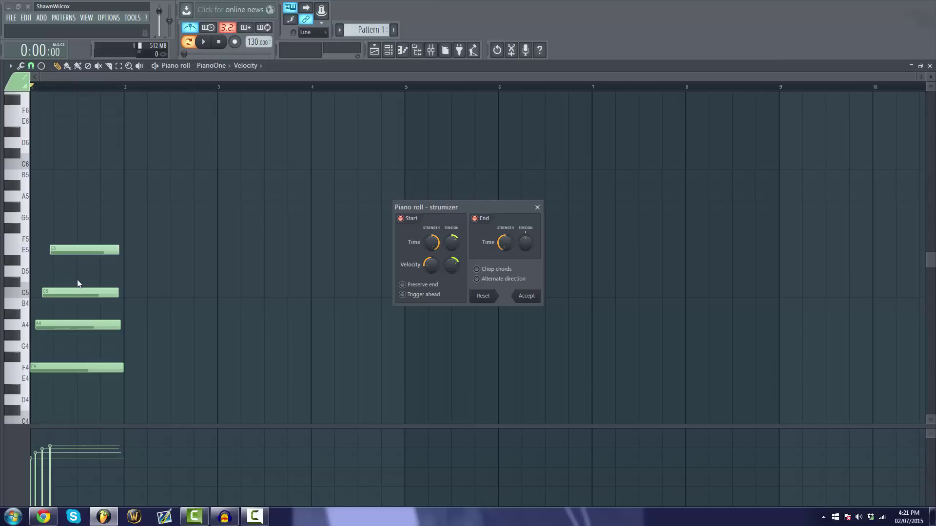
click(522, 295)
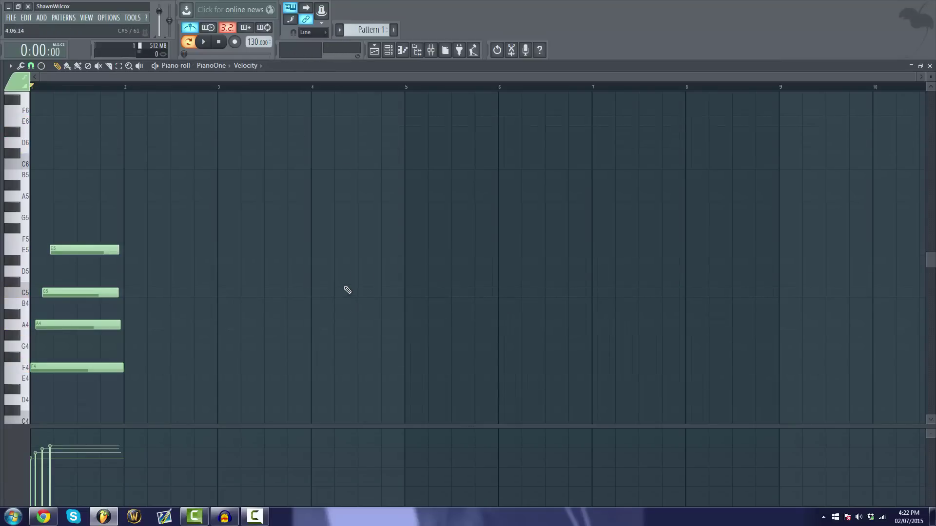
scroll(272, 268, up, 2)
scroll(220, 259, down, 2)
key(ctrl+a)
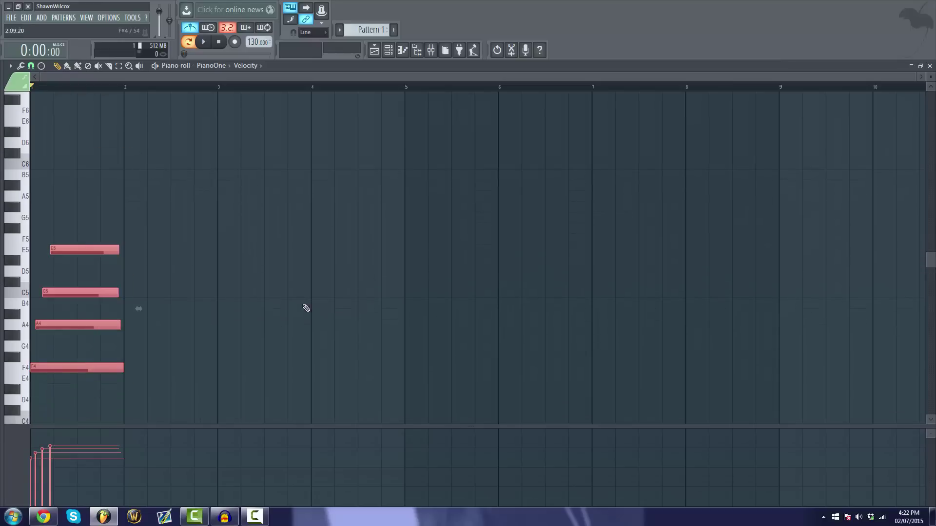
click(306, 308)
drag(151, 191, 56, 390)
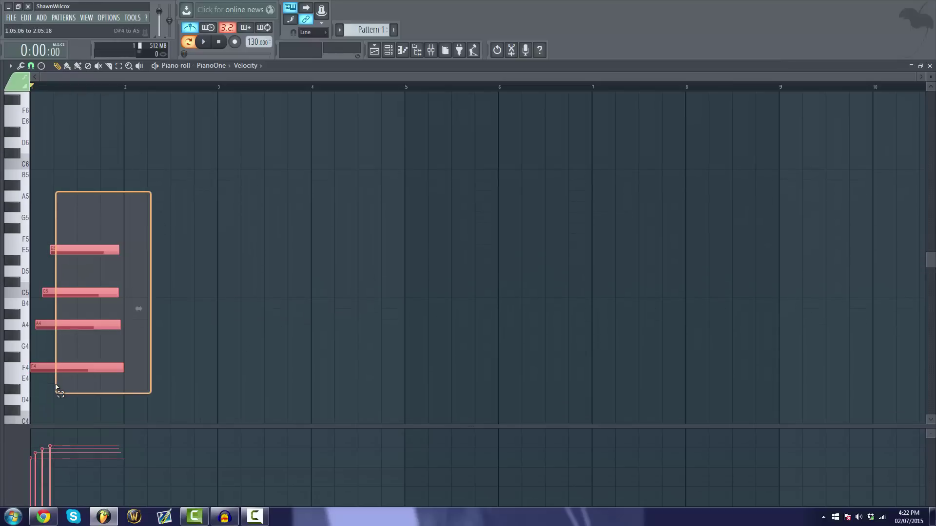
click(137, 309)
scroll(161, 293, up, 2)
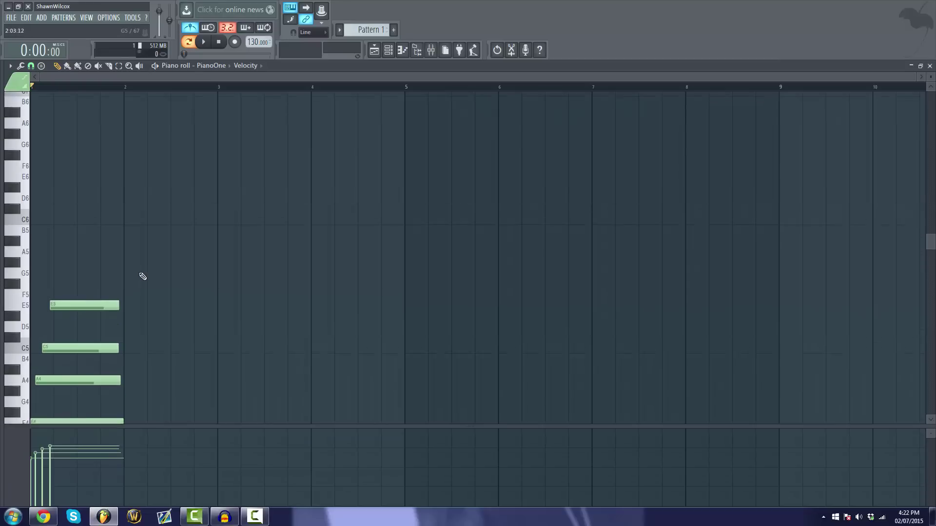
scroll(143, 276, down, 1)
drag(129, 236, 43, 410)
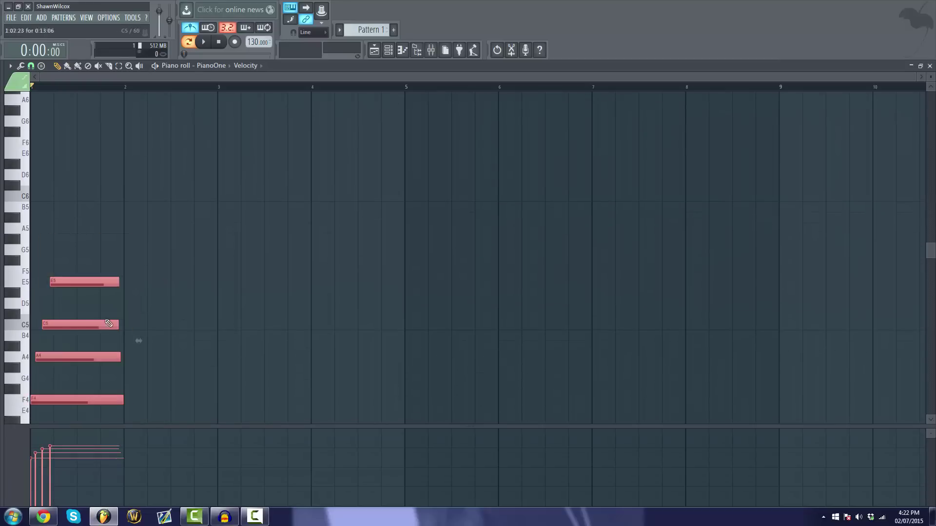
click(187, 326)
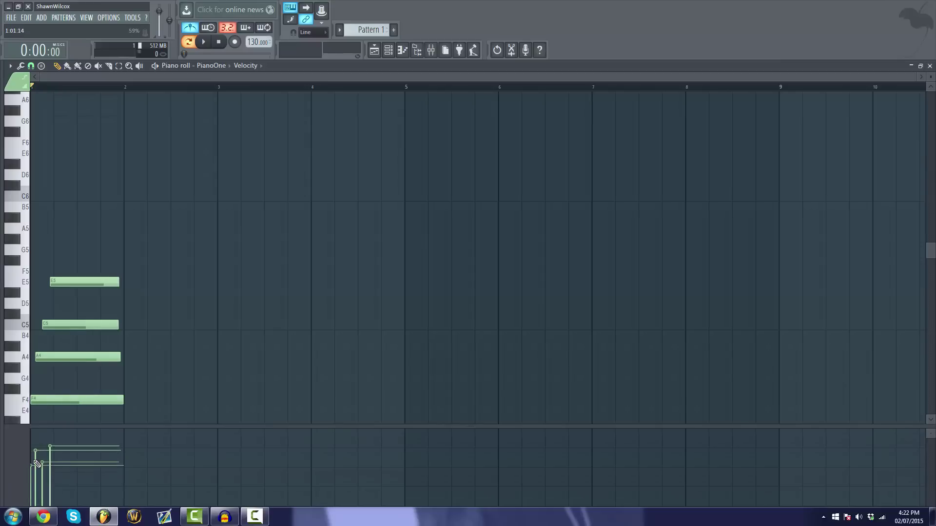
Vary the velocities of the strummed chord notes, lowering C5 and E5 below the A4 note.
drag(41, 459, 52, 468)
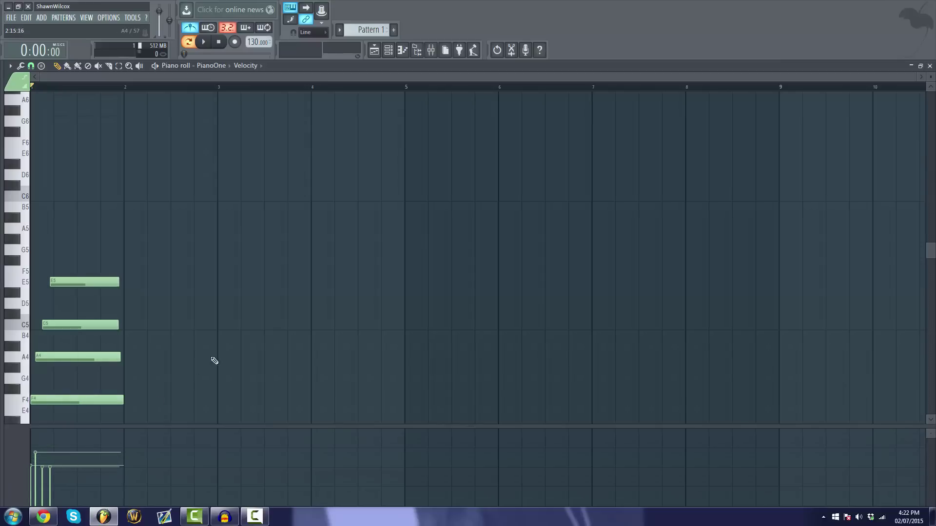
scroll(151, 274, up, 3)
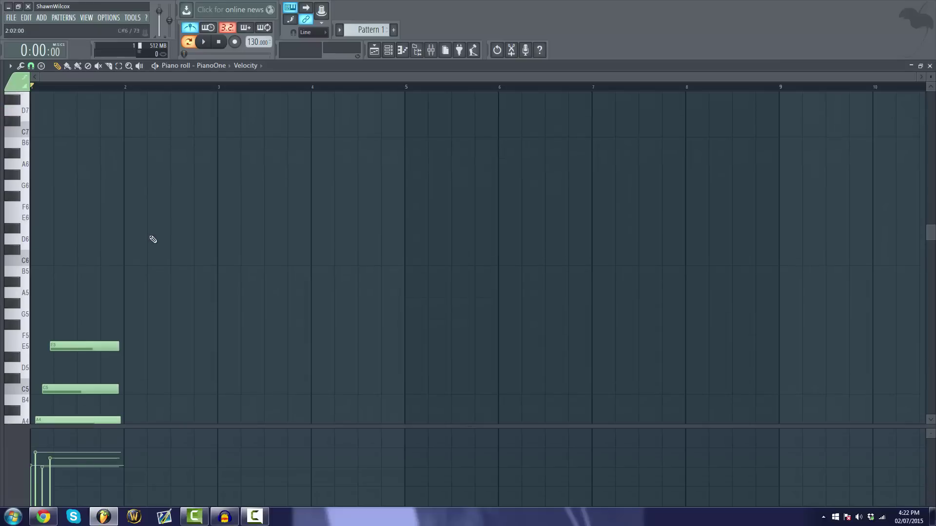
drag(156, 226, 10, 422)
Add a D6 melody note at the start of bar 1 and shorten it to a very brief grace note.
scroll(32, 151, up, 2)
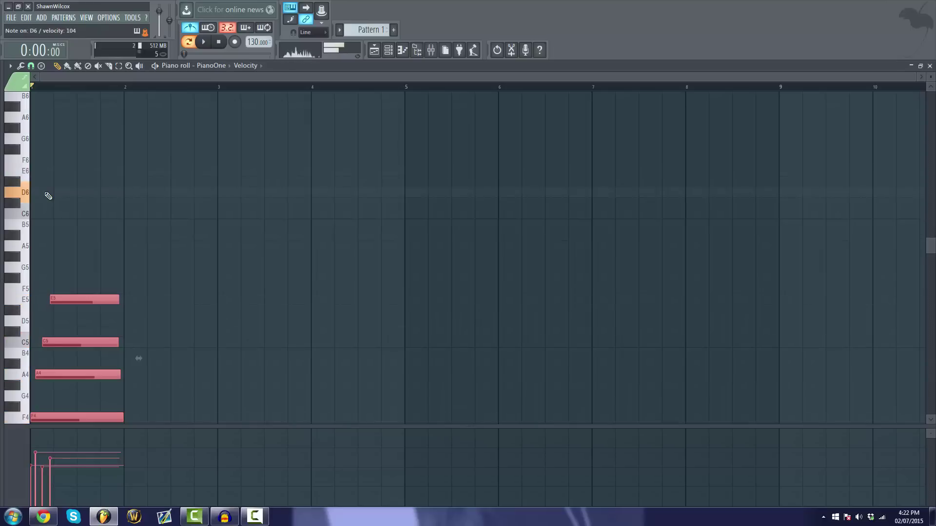
click(36, 196)
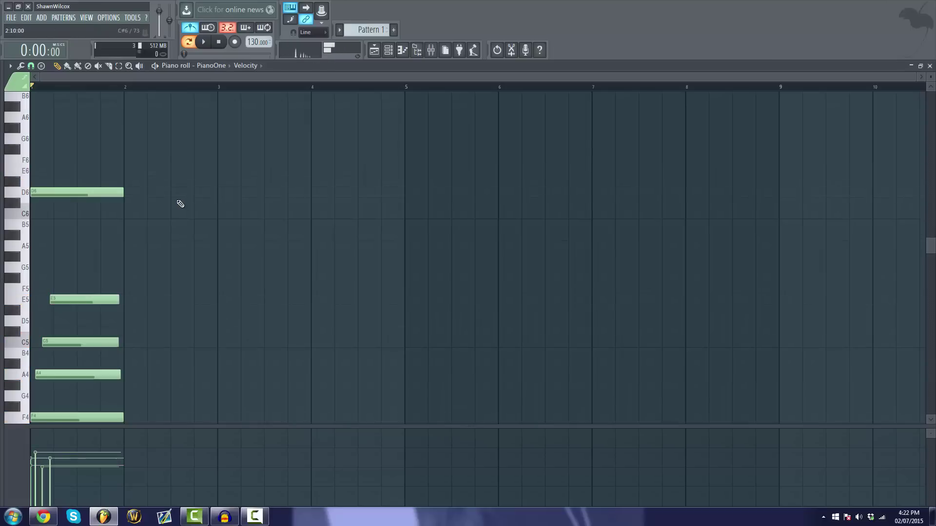
drag(124, 196, 10, 222)
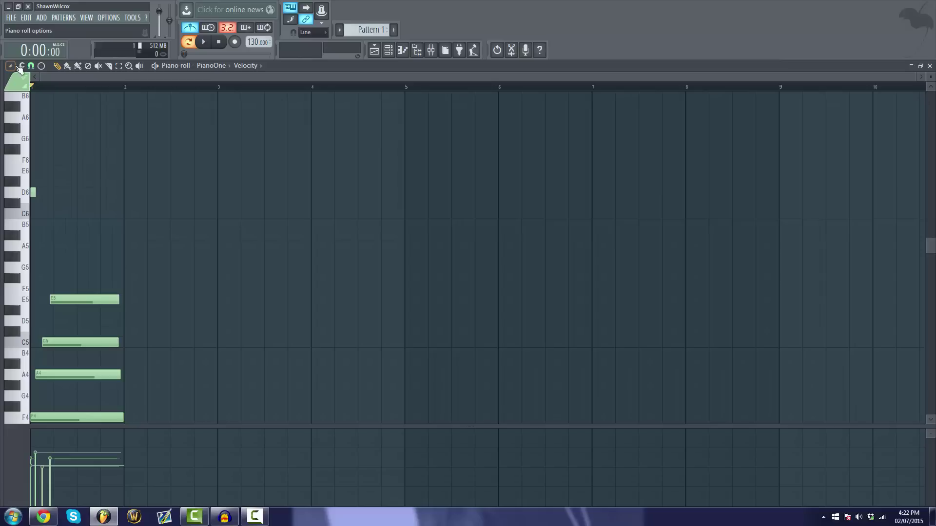
click(20, 66)
key(Escape)
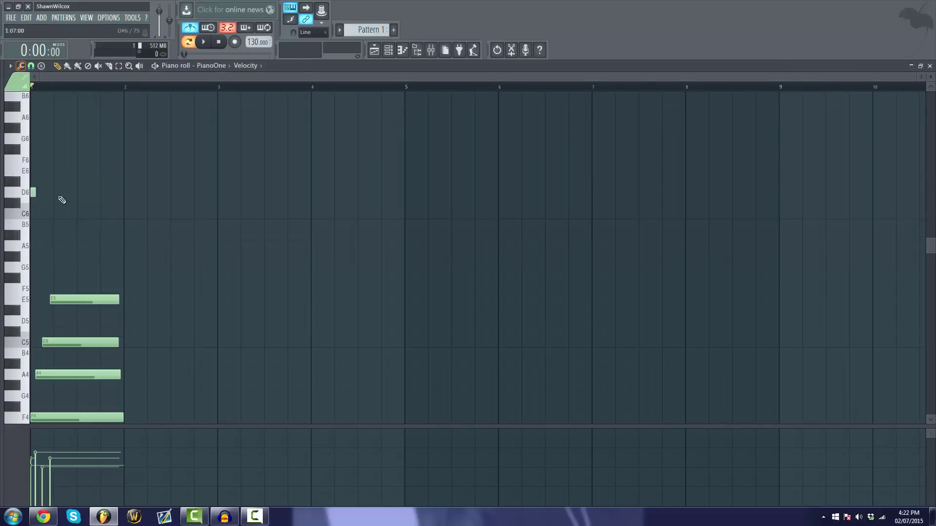
Draw a nearly one-bar E6 note directly after the D6 note, lengthen D6 slightly, and play the pattern at 110 BPM.
click(40, 171)
drag(40, 171, 115, 178)
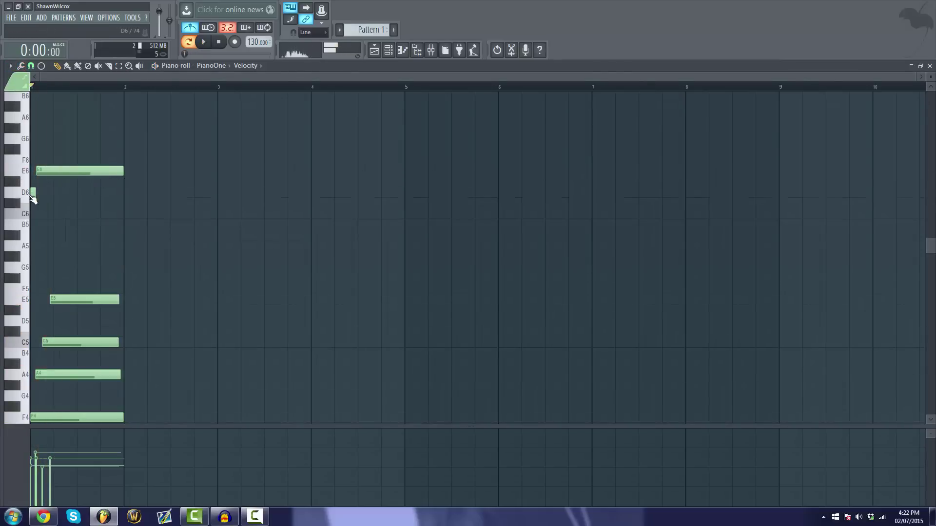
drag(35, 192, 61, 170)
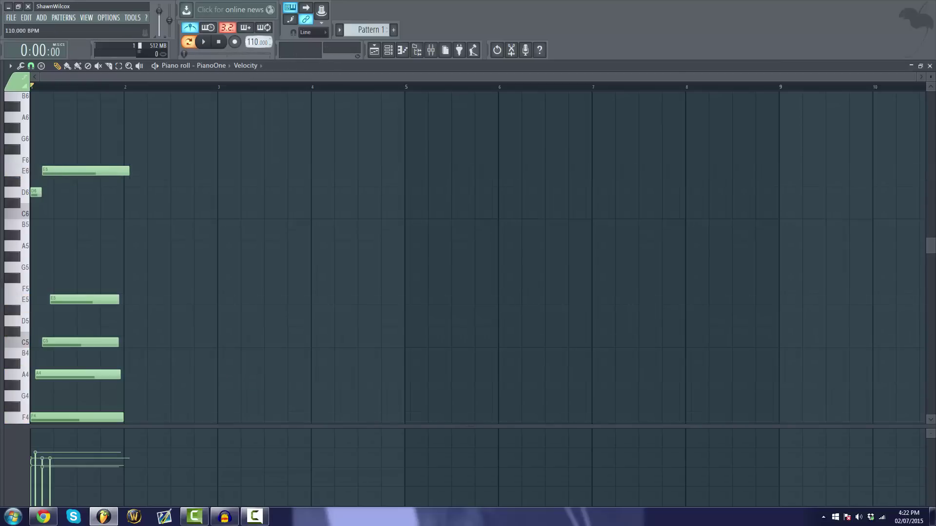
key(space)
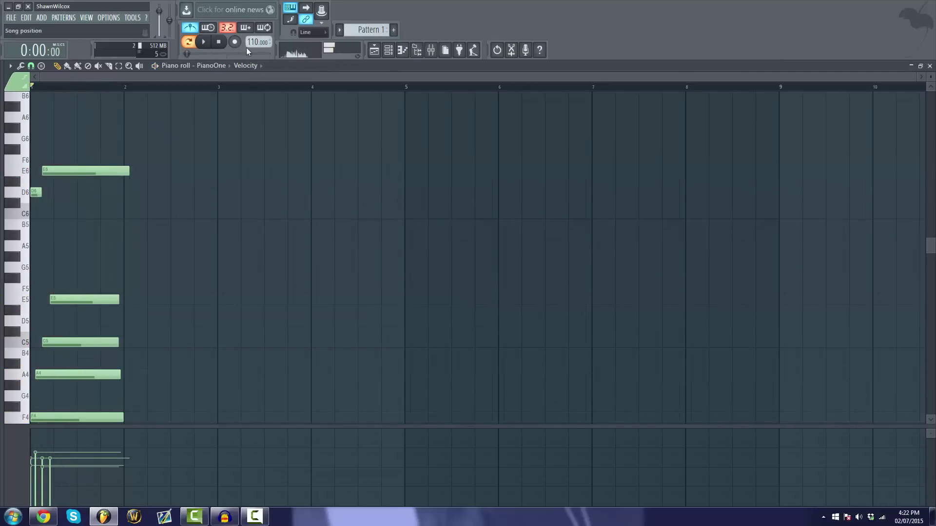
Set the tempo to 120 BPM and audition the pattern from the start.
key(space)
key(space)
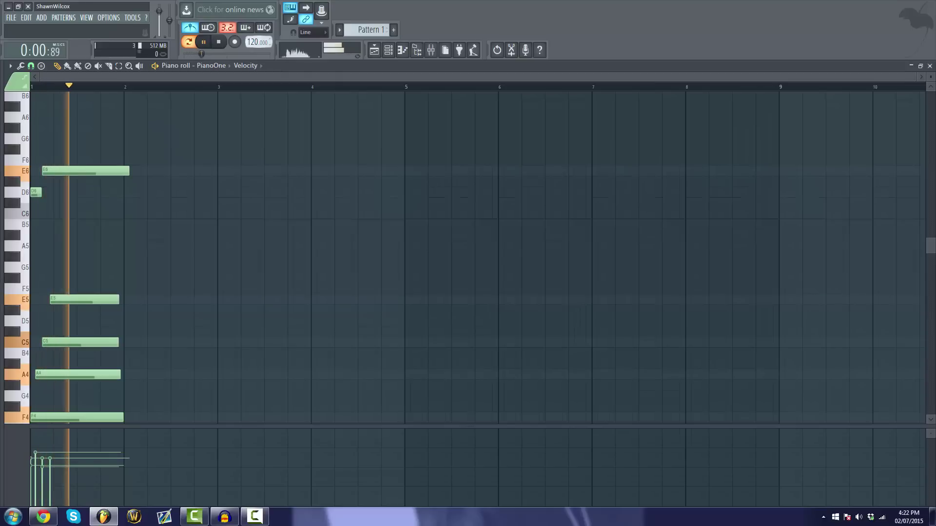
key(space)
key(space)
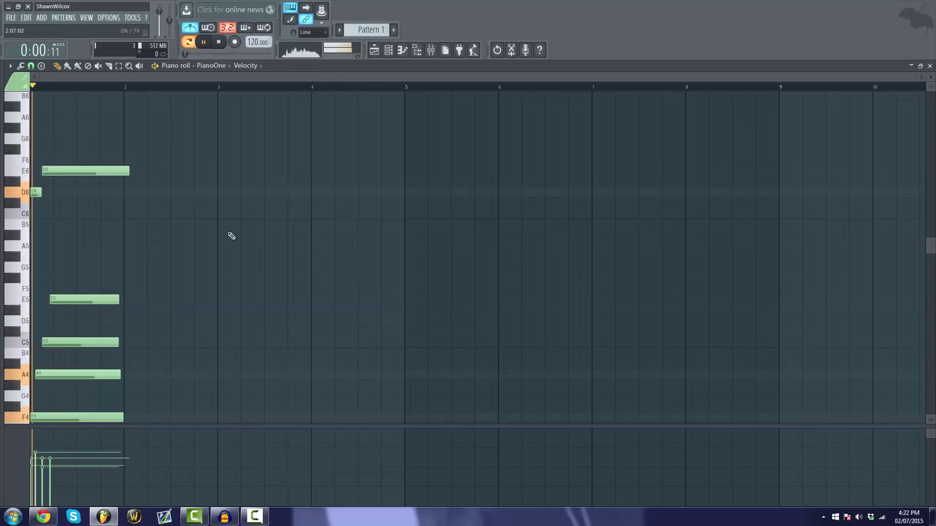
key(space)
Set the piano roll snap to 1/4 step and play the pattern.
click(31, 66)
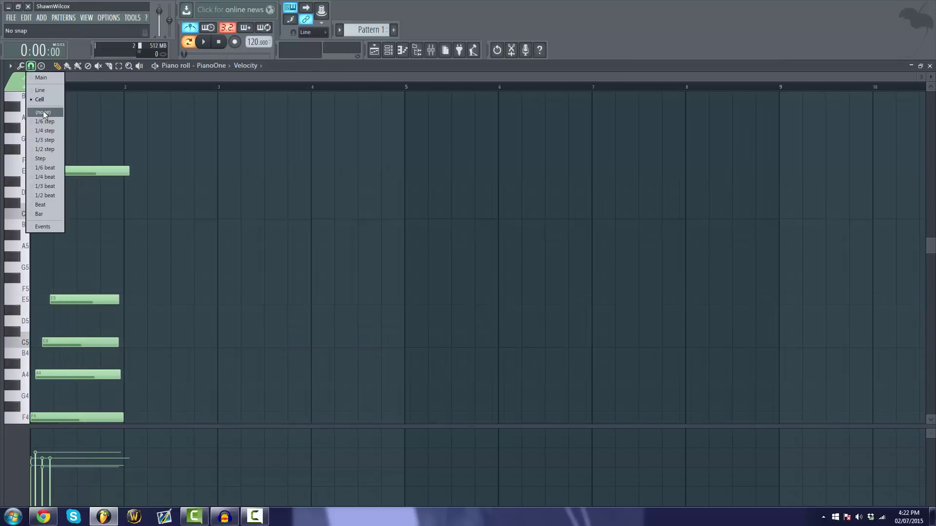
click(42, 112)
click(31, 65)
click(51, 132)
scroll(115, 163, up, 3)
key(space)
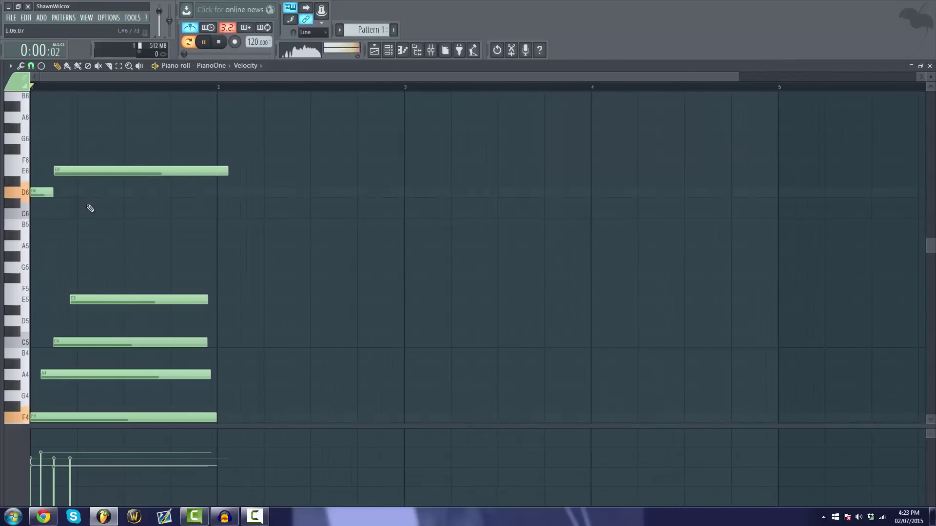
Lengthen the D6 grace note in small increments, shift E6 later to start as D6 ends, and audition the timing.
drag(50, 188, 85, 173)
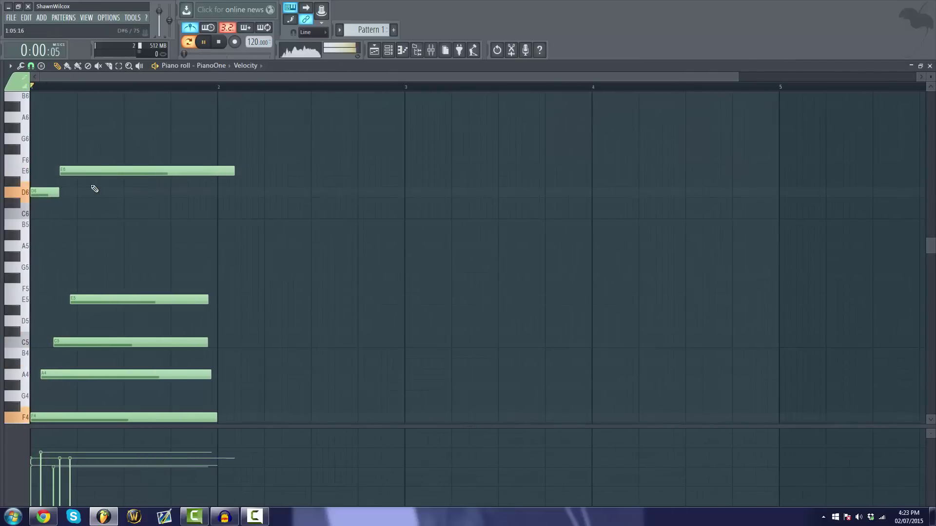
key(space)
drag(75, 123, 63, 201)
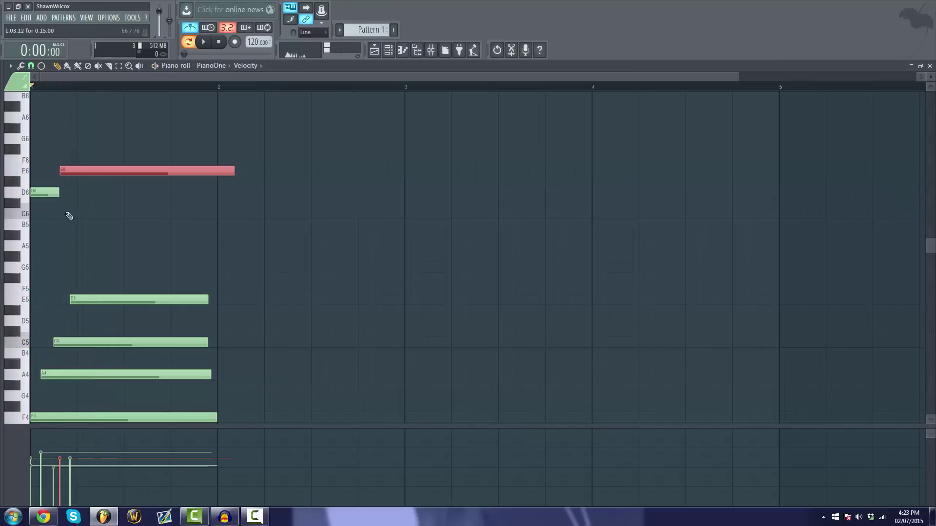
drag(93, 291, 76, 313)
drag(75, 171, 67, 191)
key(space)
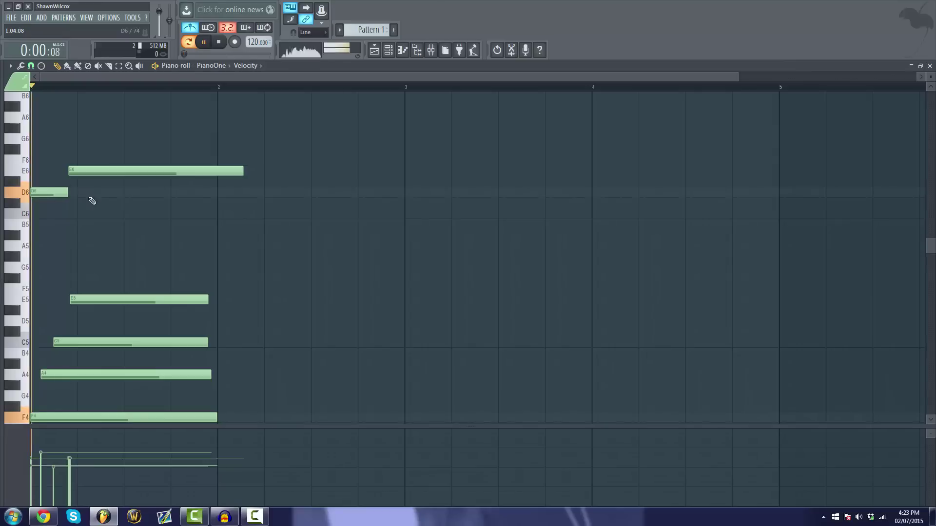
key(space)
Shorten D6 slightly, trim the end of E6 back close to bar 2, and audition the result.
drag(239, 171, 217, 171)
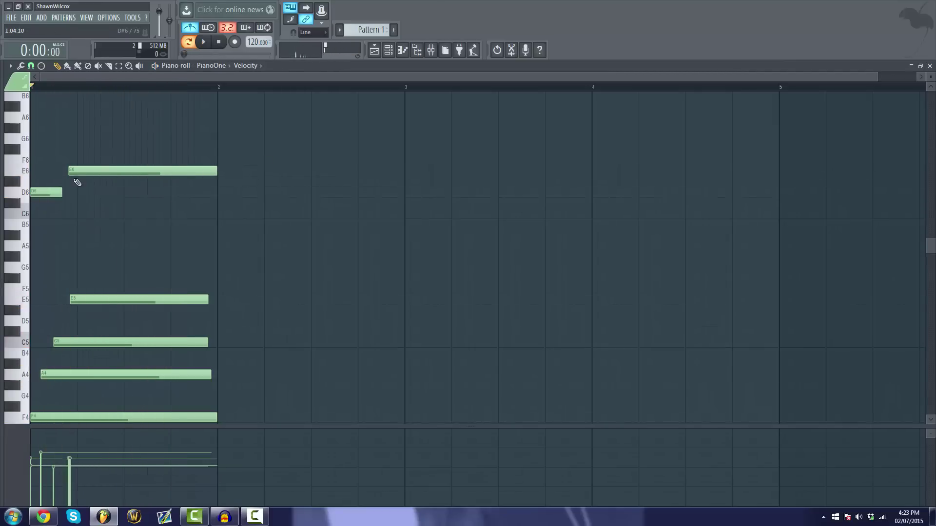
drag(69, 171, 93, 171)
key(space)
key(space)
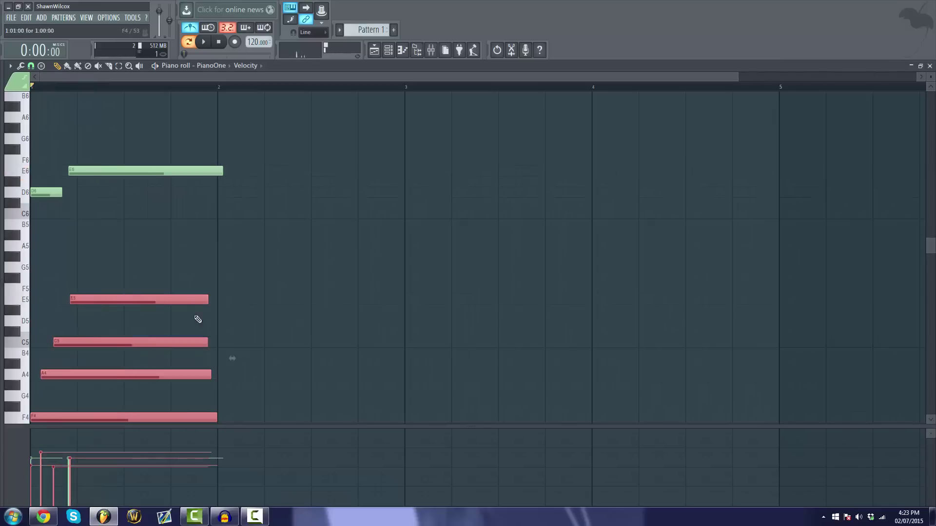
Nudge the E5 and E6 notes so they begin almost together just after D6 ends, auditioning the timing.
drag(99, 299, 88, 303)
key(space)
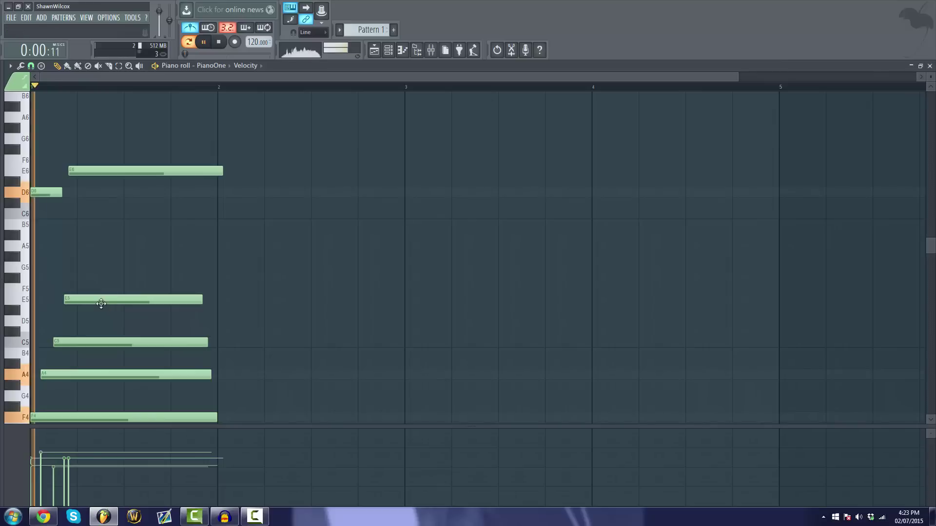
key(space)
drag(92, 171, 85, 171)
key(space)
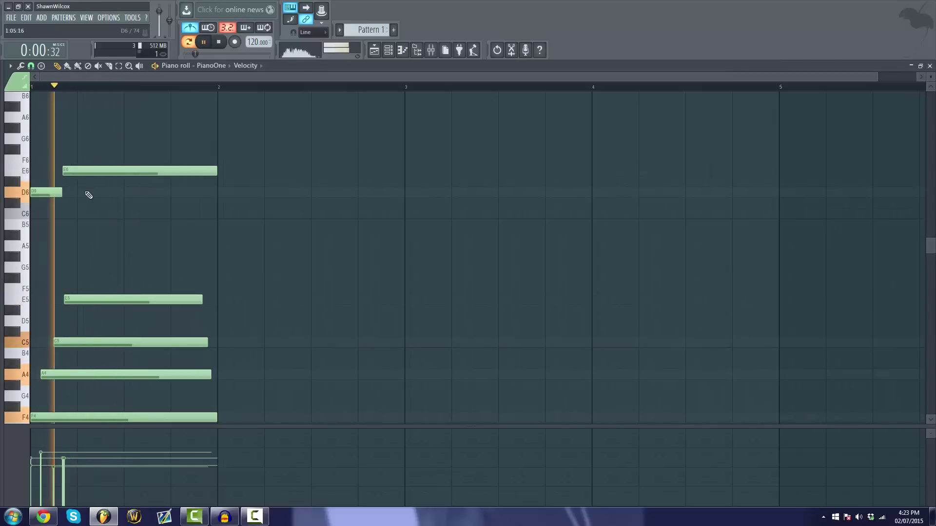
scroll(69, 162, down, 1)
key(space)
click(62, 160)
right_click(61, 162)
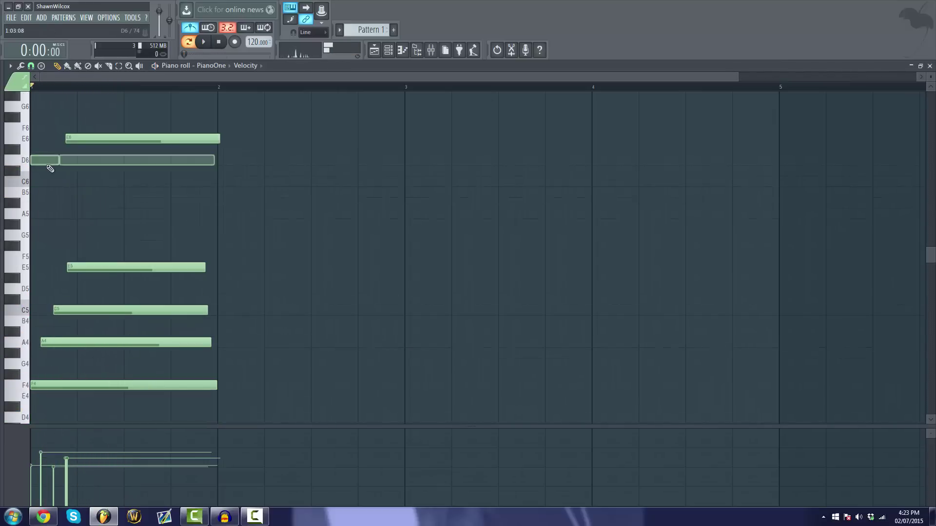
key(ctrl+z)
right_click(75, 164)
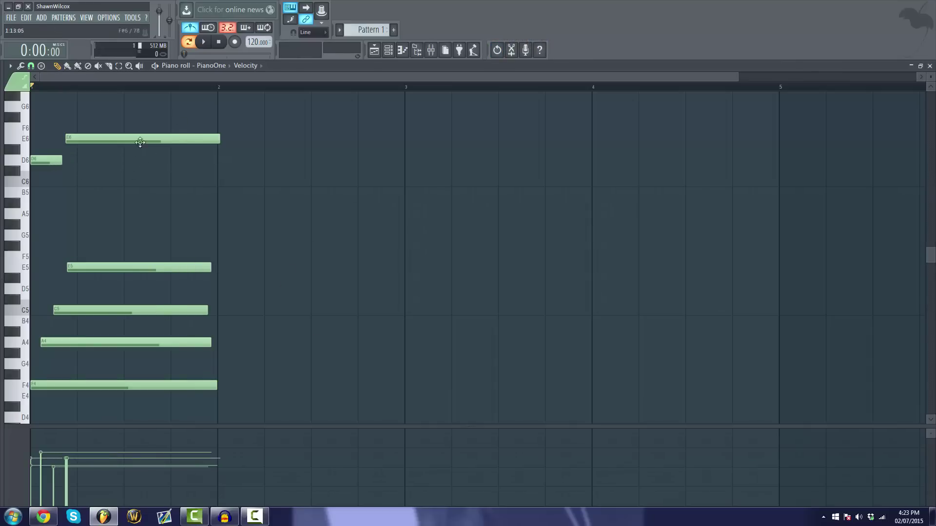
Select every note above F4, lower the velocities of D6, E6, A4 and C5 by different amounts, and audition the pattern.
drag(214, 259, 41, 356)
drag(31, 115, 151, 351)
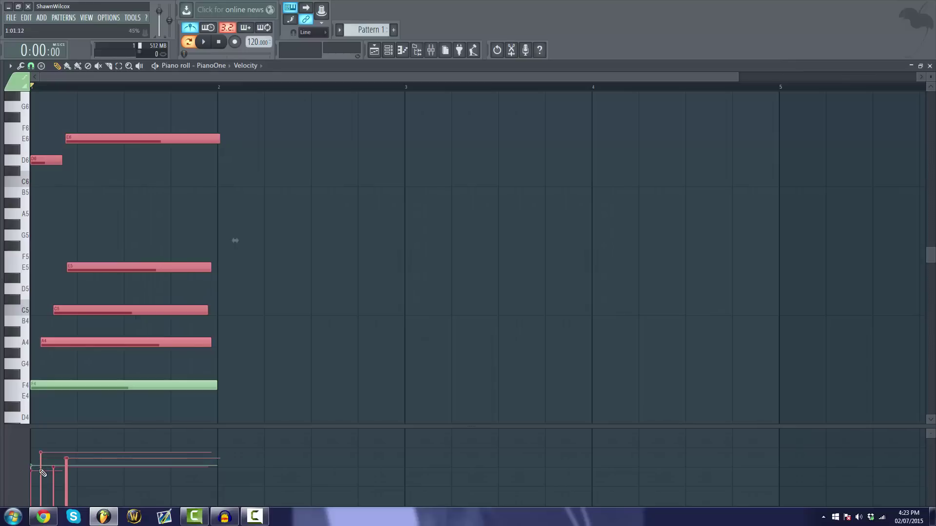
drag(43, 473, 64, 480)
click(150, 198)
key(space)
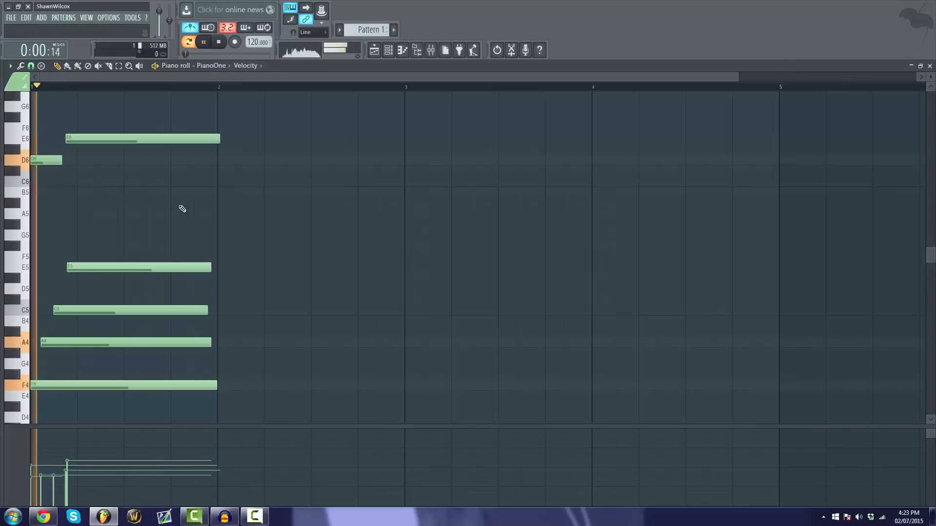
key(space)
Select the D6 and E6 melody notes, lower D6's velocity further, raise E6's slightly, and play the pattern.
drag(126, 113, 31, 196)
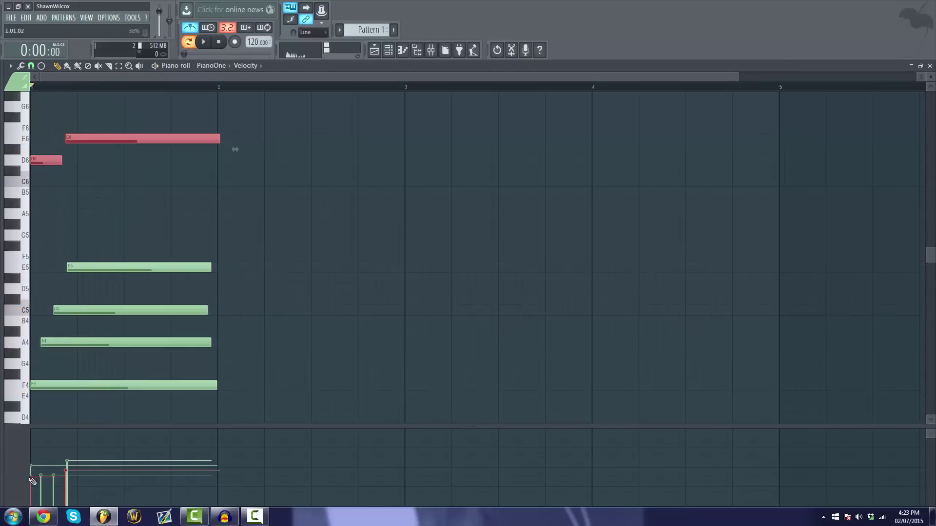
drag(33, 481, 69, 470)
key(space)
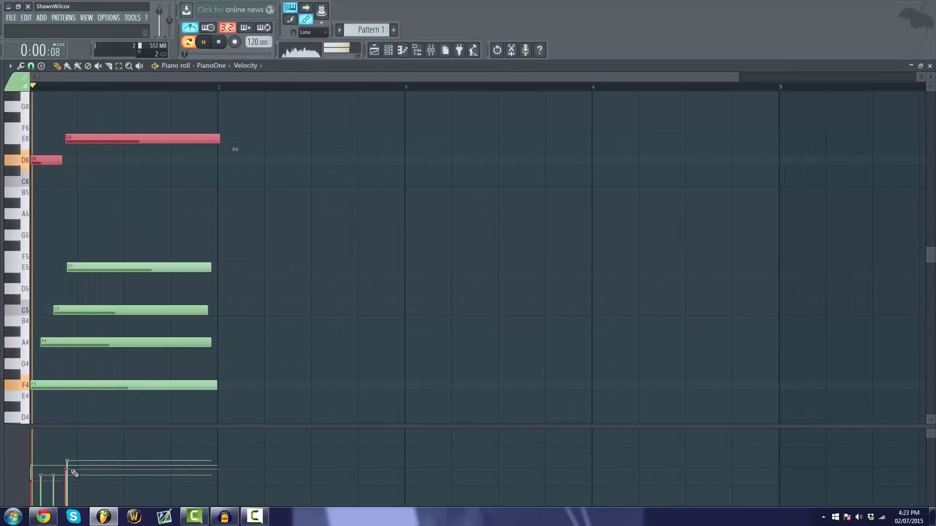
Invert the selection to the four chord notes and soften their velocities, keeping A4 slightly louder, and audition the balance.
key(ctrl+i)
key(space)
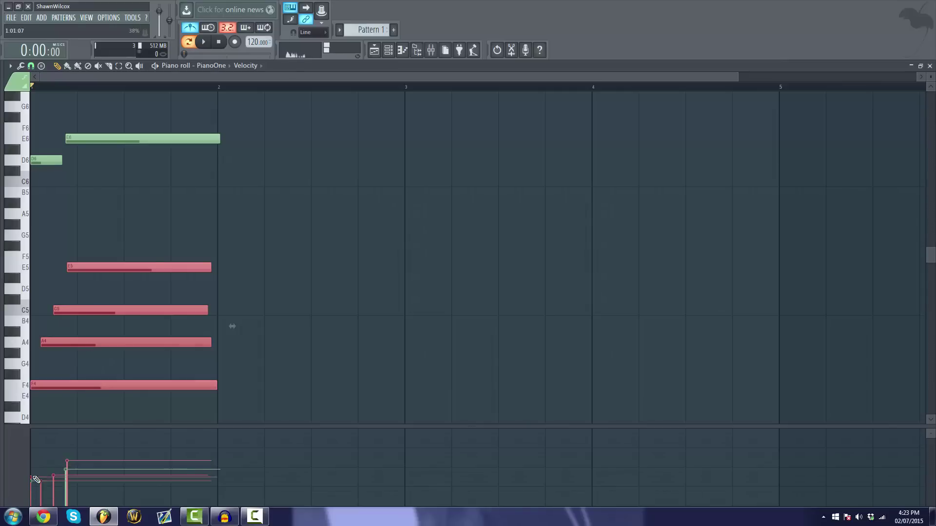
drag(35, 480, 69, 479)
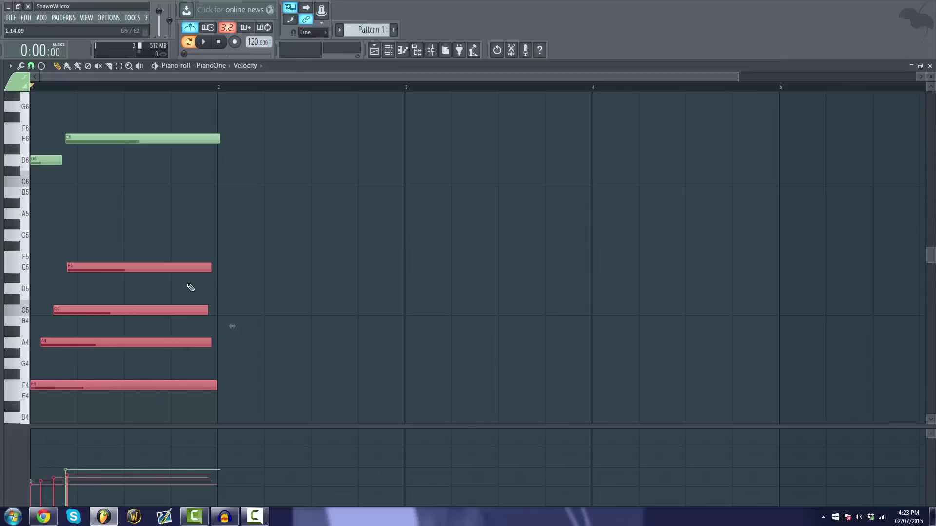
key(space)
key(space)
click(40, 472)
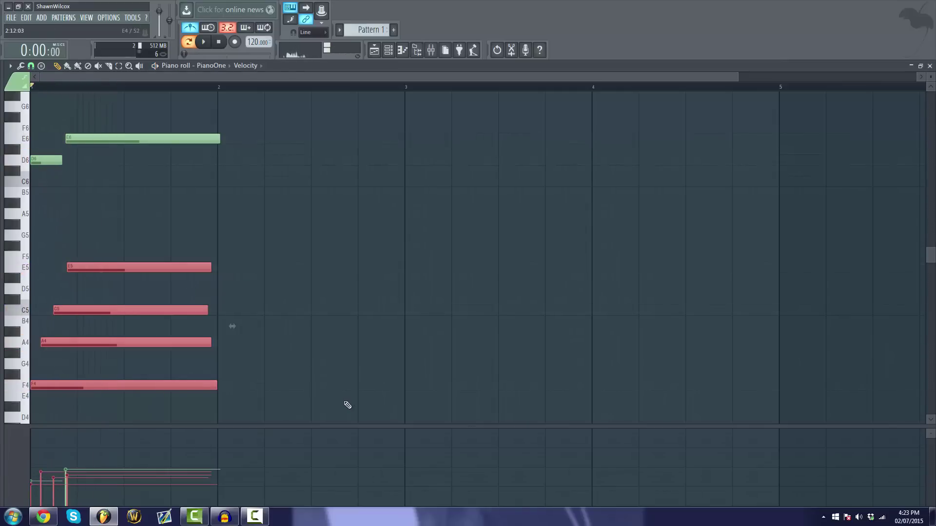
key(space)
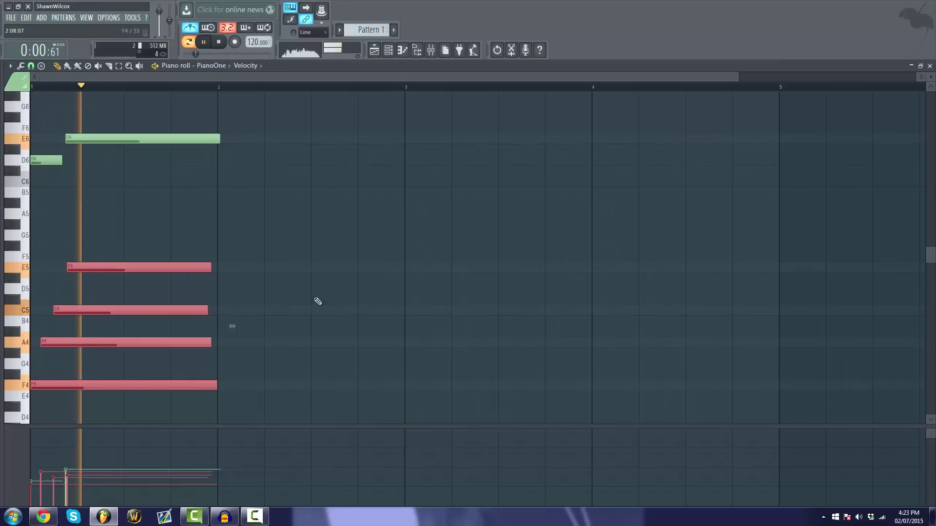
Shift the C5, E5 and E6 starts slightly later, lengthen D6, end E6 exactly at bar 2, and audition.
key(ctrl+d)
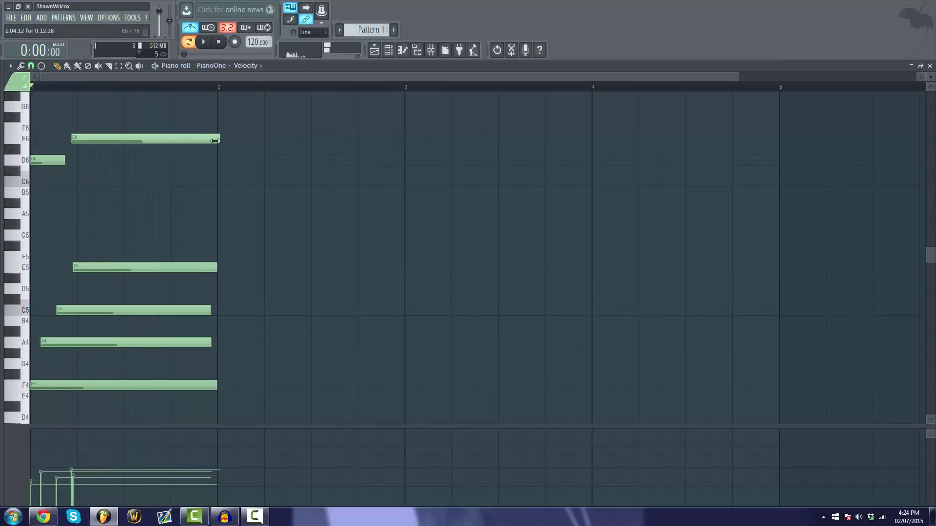
drag(215, 140, 213, 141)
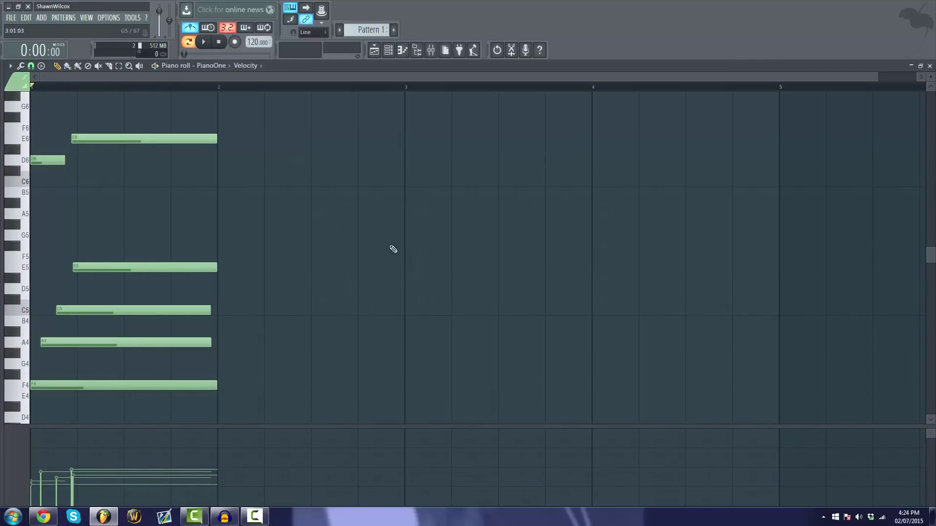
key(space)
key(space)
Duplicate the four chord notes into bar 2 and transpose the copy down one semitone to start on E4.
drag(376, 263, 272, 389)
ctrl+click(521, 324)
drag(414, 212, 226, 424)
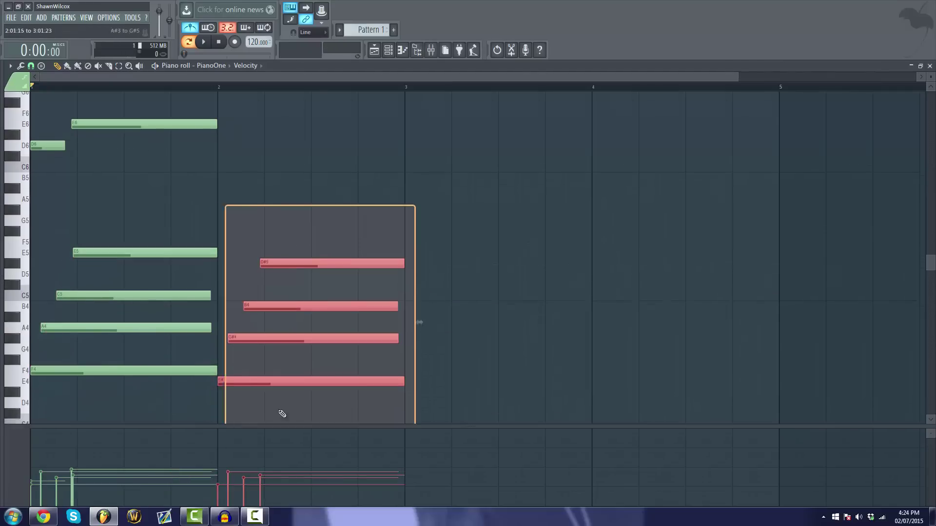
click(380, 339)
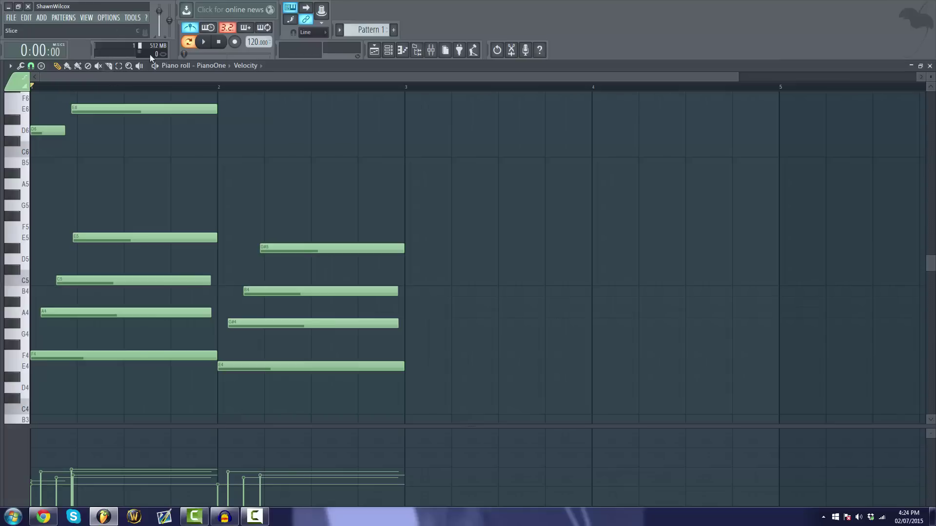
Place the playback position at bar 2 and lower the second chord's G#4 note to G4.
click(221, 89)
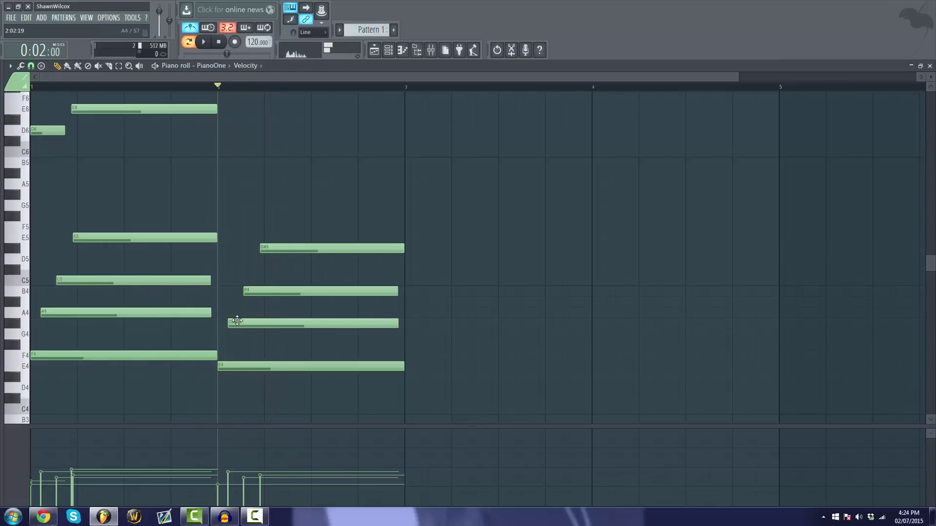
drag(234, 325, 232, 341)
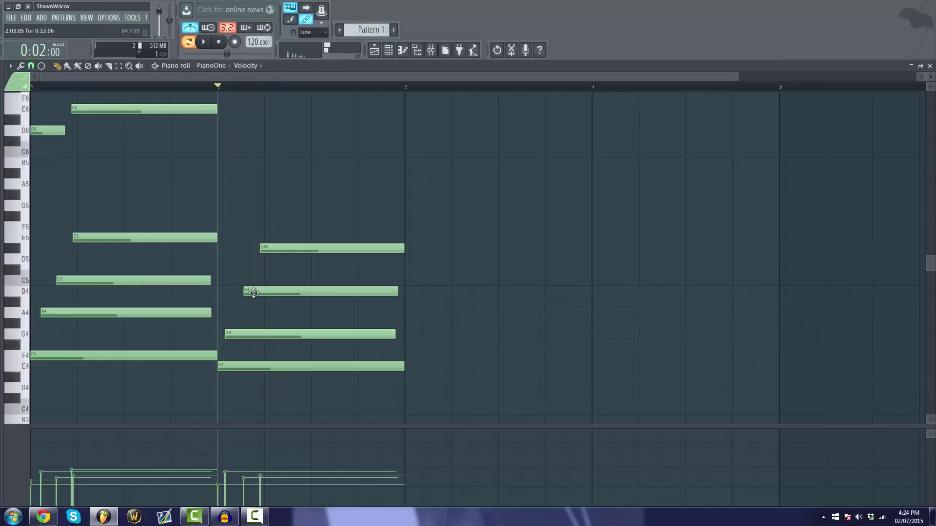
drag(230, 336, 234, 336)
Move the second chord's D#5, B4 and G4 notes earlier, close to the start of bar 2, and audition the tighter strum.
drag(266, 250, 242, 250)
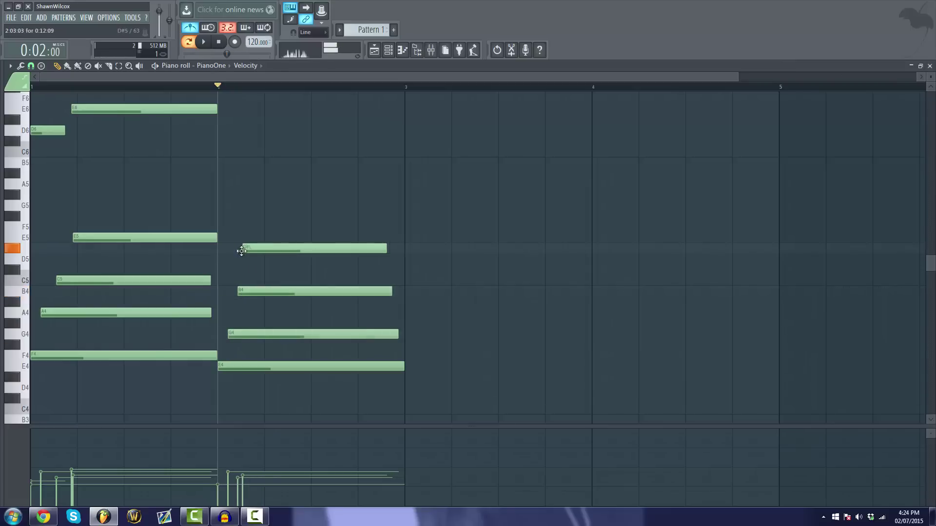
drag(233, 302, 230, 294)
click(244, 299)
right_click(244, 300)
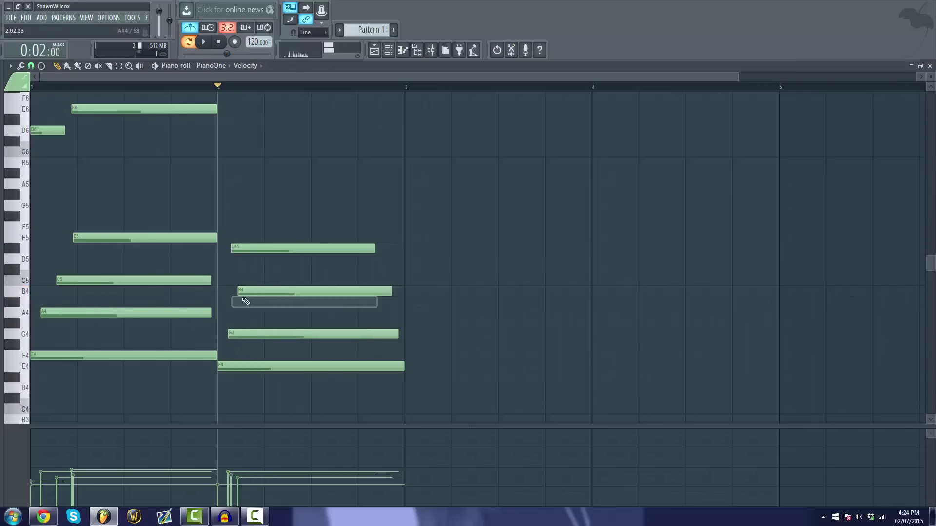
ctrl+click(244, 293)
drag(246, 336, 237, 336)
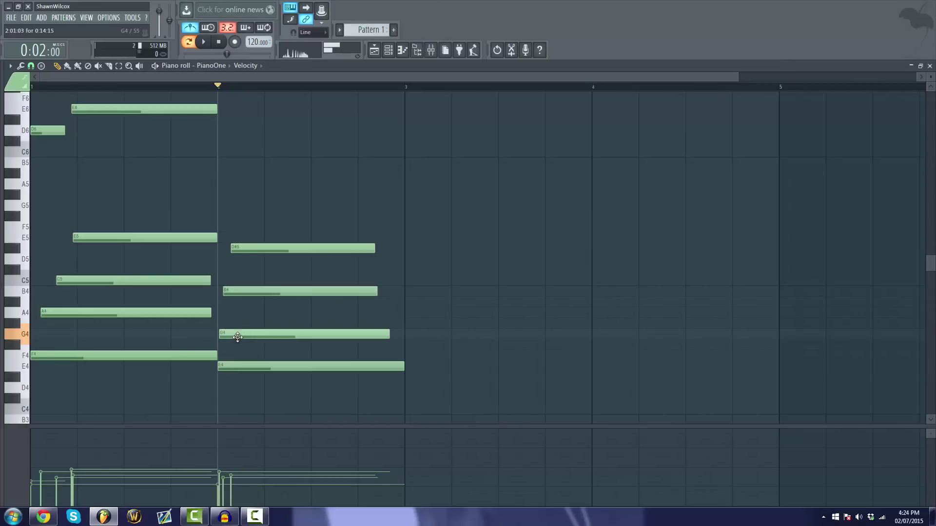
ctrl+click(248, 249)
key(space)
key(space)
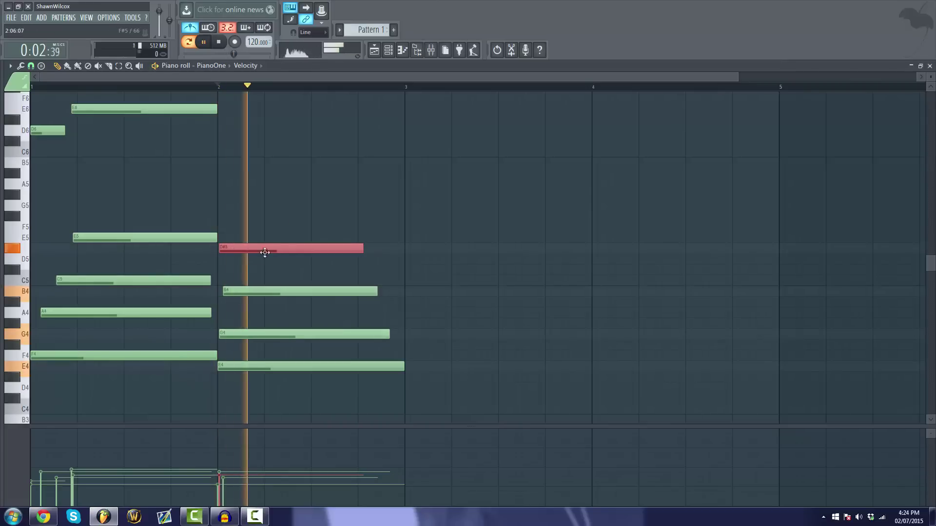
Lower the second chord's D#5 note to D5 and audition the chord.
drag(238, 251, 237, 261)
key(space)
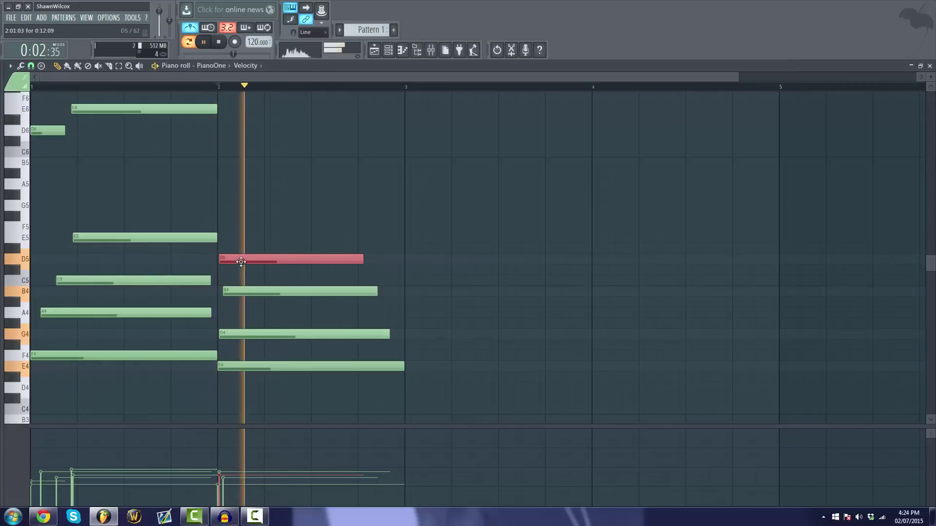
click(219, 42)
key(space)
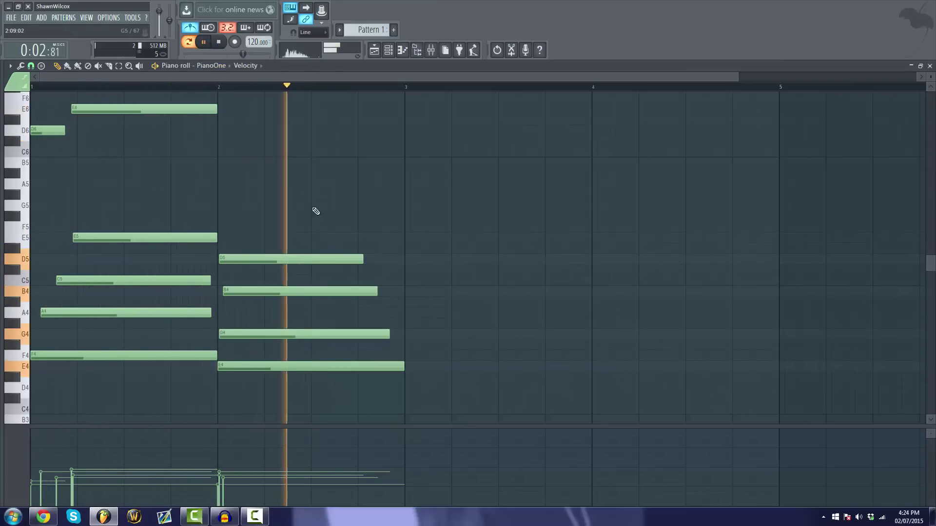
key(space)
Nudge the second chord's B4 note slightly earlier and play the pattern from the beginning.
drag(239, 291, 235, 292)
key(space)
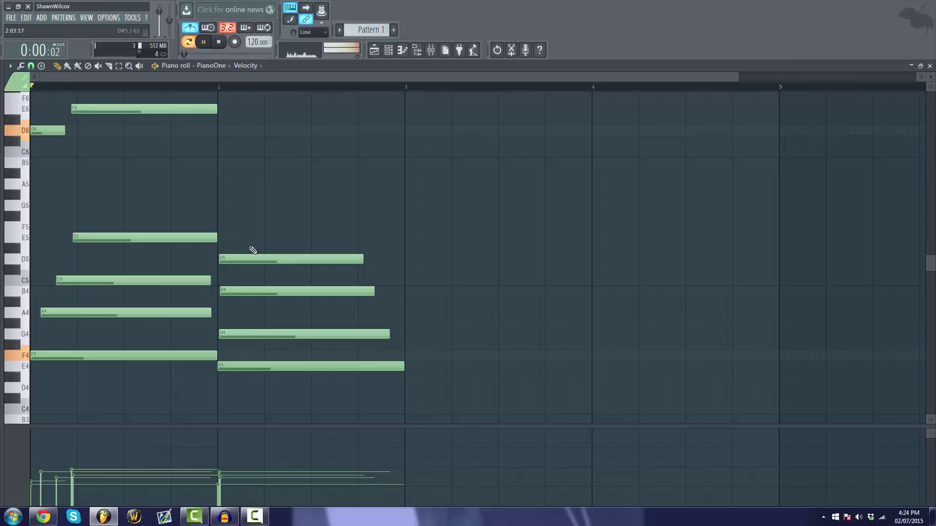
key(space)
Add a long D6 melody note just before bar 2 and a short D6 grace note before E6, and audition.
click(215, 130)
mouse_move(65, 130)
mouse_down()
mouse_move(87, 145)
mouse_move(71, 135)
mouse_up()
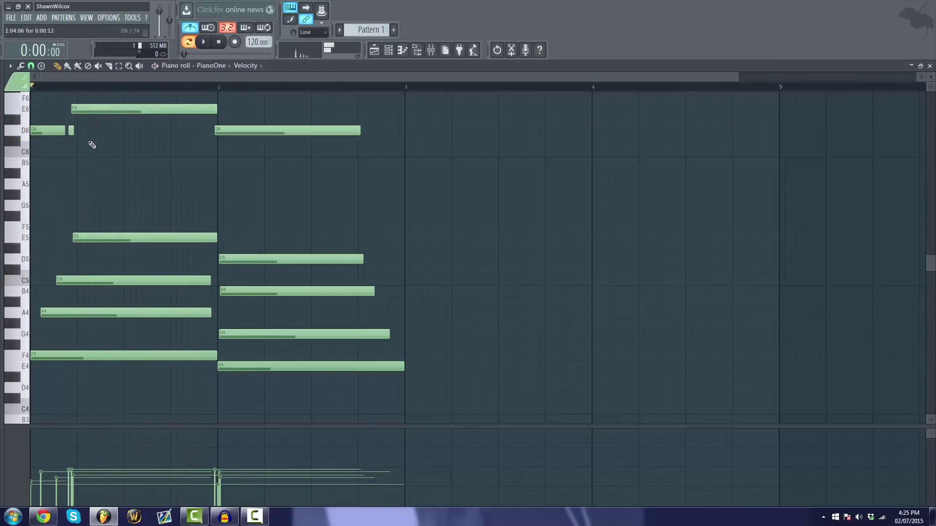
key(space)
key(space)
key(space)
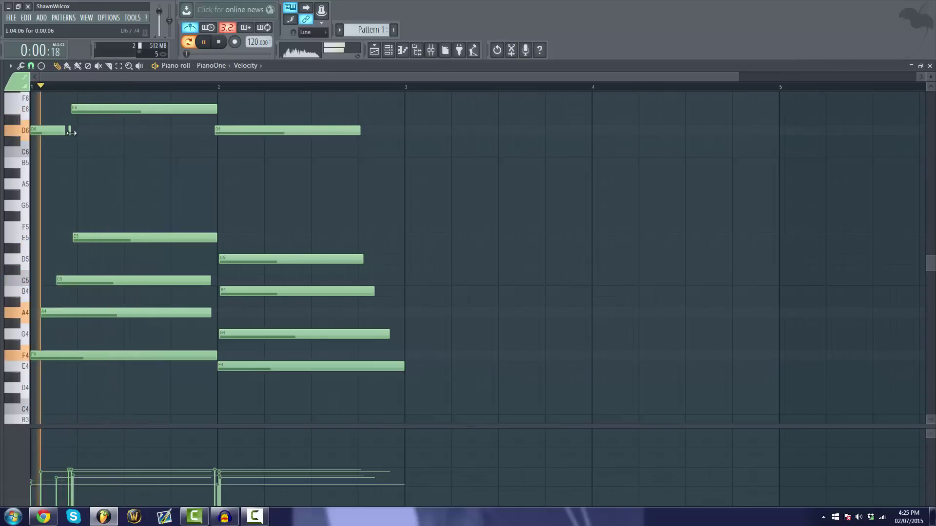
Move the short D6 grace note slightly earlier, shorten the first D6 to leave a gap, and reduce the grace note's velocity.
key(space)
drag(68, 132, 67, 134)
key(space)
key(space)
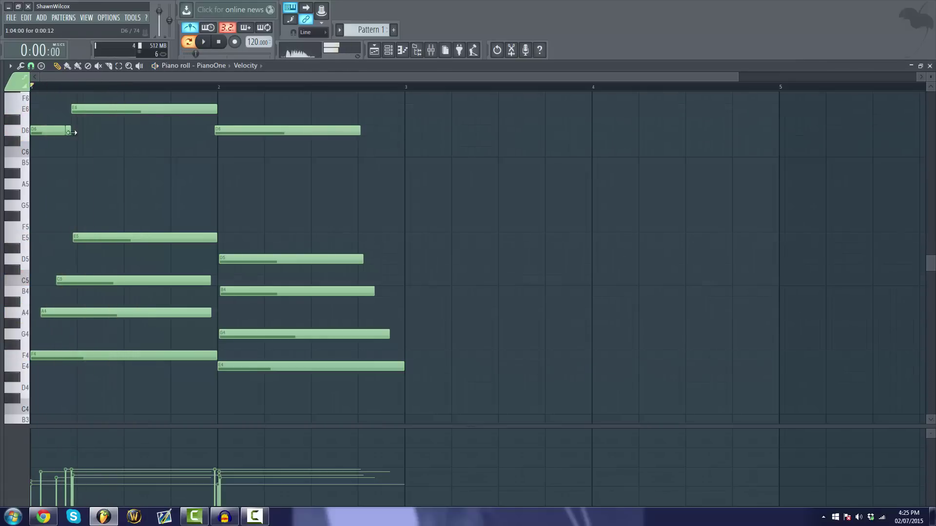
key(space)
key(space)
key(space)
key(space)
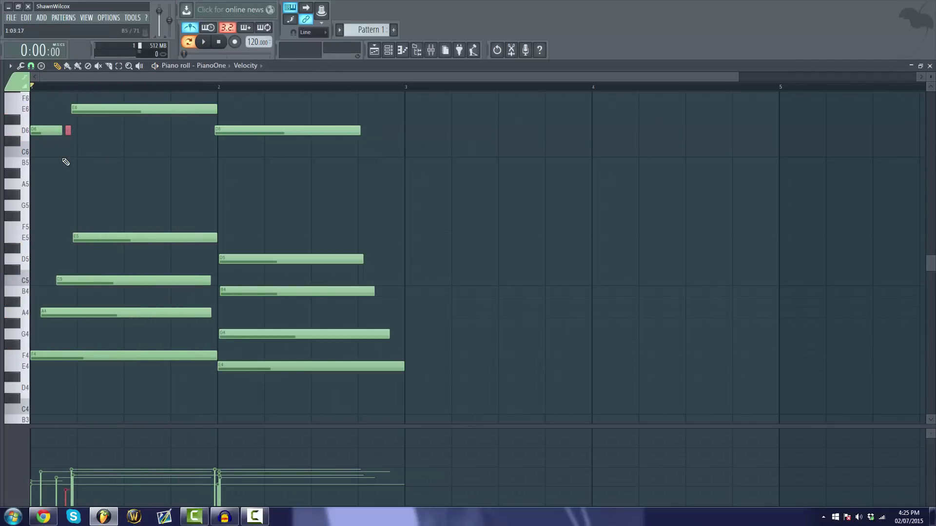
Play the pattern and lower the short D6 grace note's velocity further, to about 15%.
key(space)
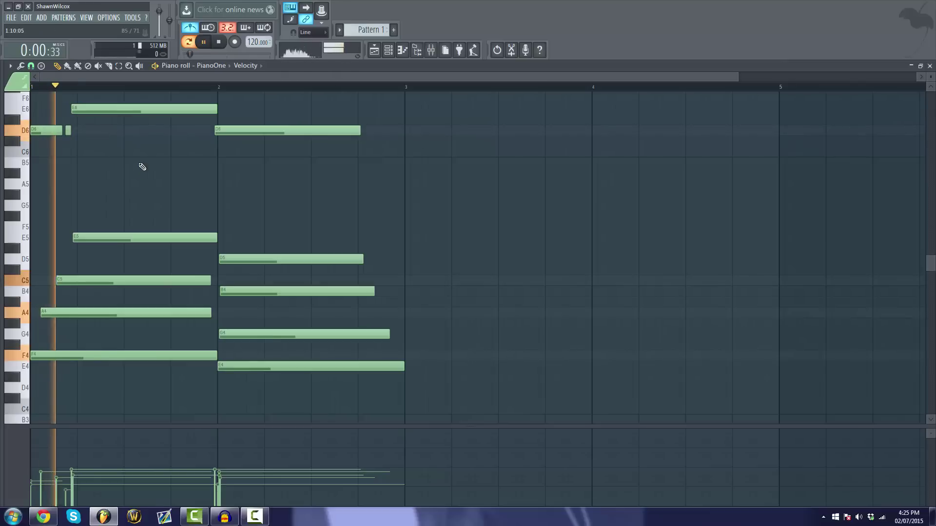
key(space)
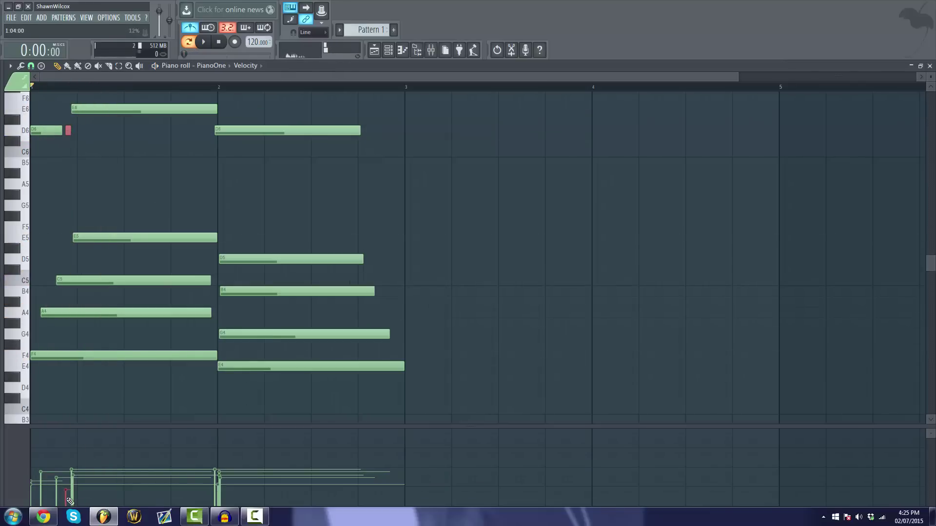
key(space)
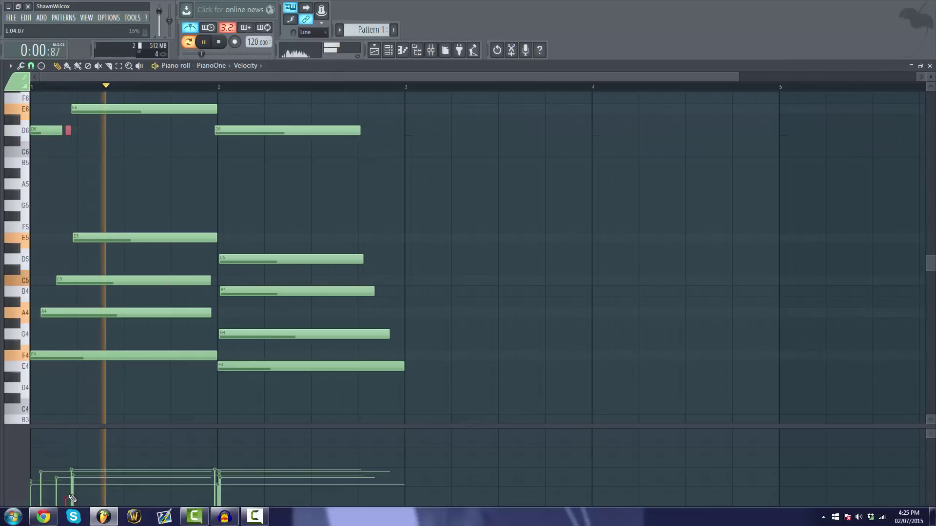
key(space)
Nudge the bar 1 E6 note slightly later and lengthen the short D6 grace note to meet its start.
key(space)
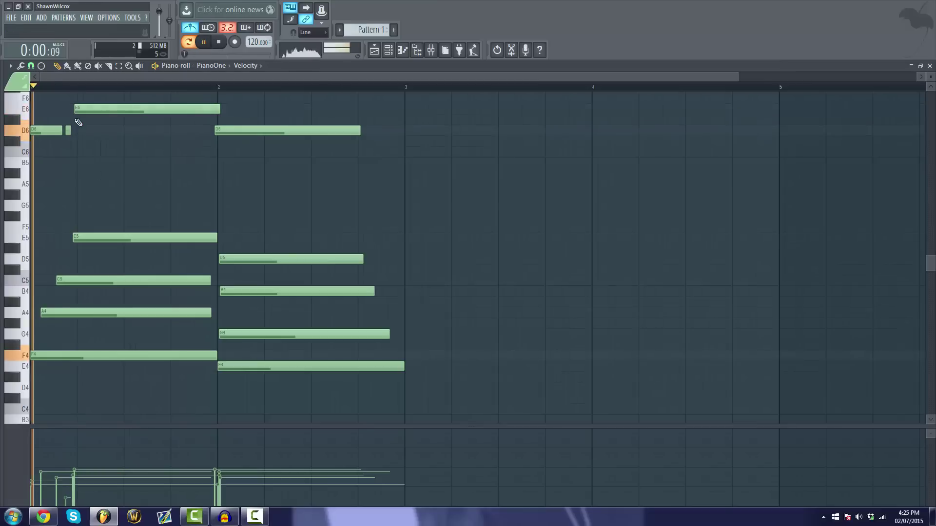
key(space)
drag(72, 129, 75, 130)
key(space)
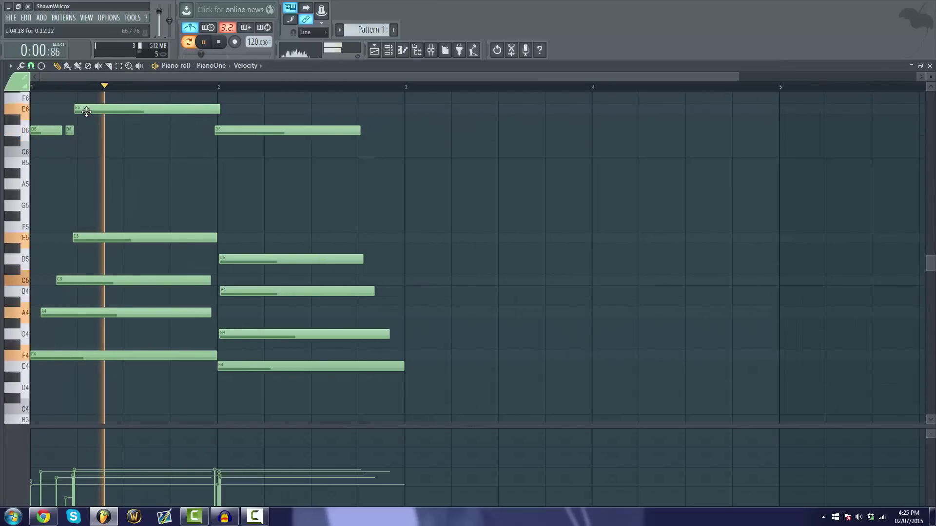
Raise the velocity of the short D6 grace note and audition the pattern.
key(space)
key(space)
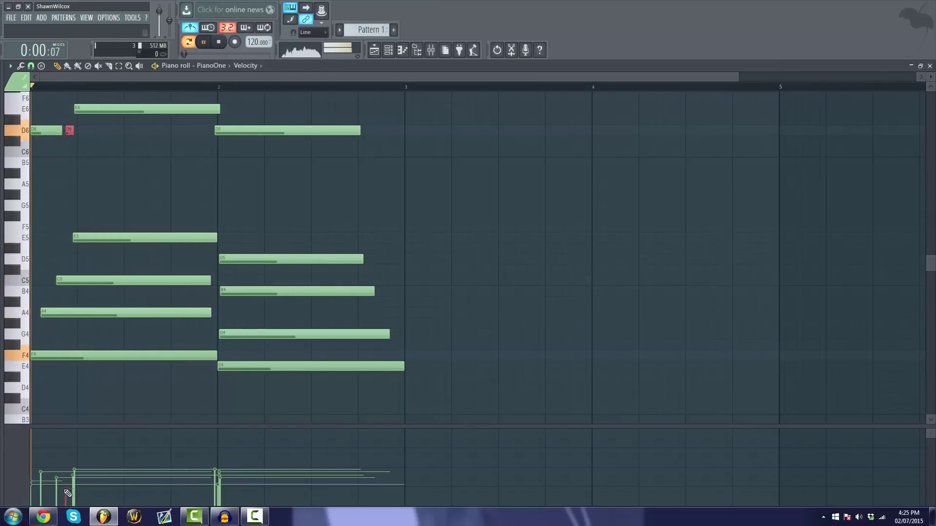
key(space)
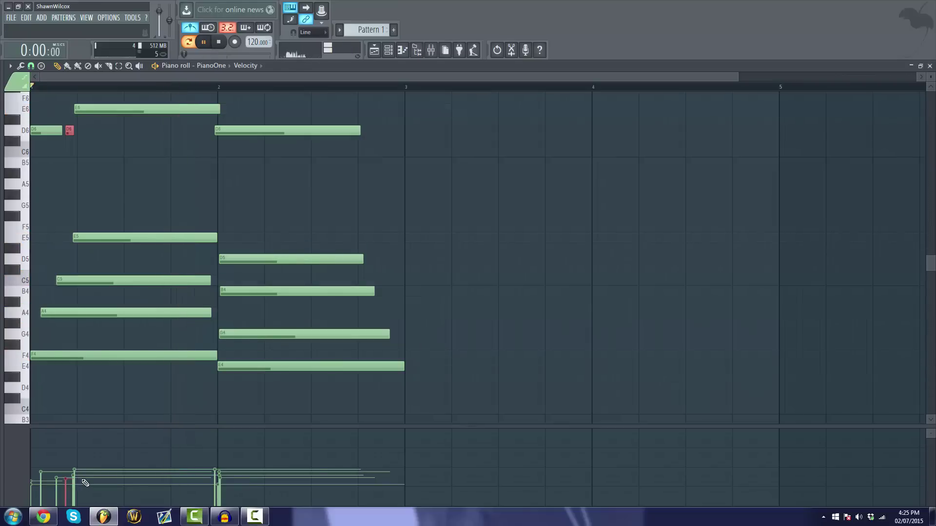
key(space)
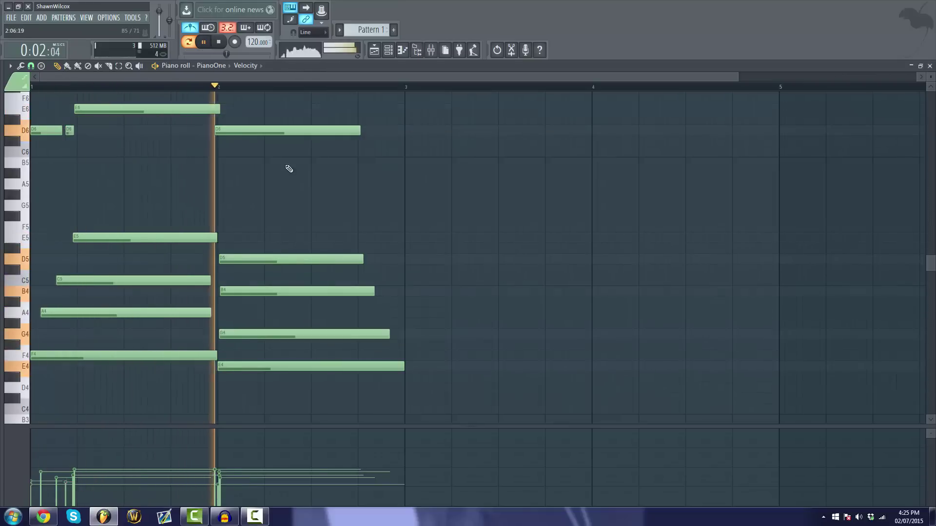
Shorten the E6 melody note to end before bar 2 and shorten all four notes of the second chord.
drag(220, 108, 206, 110)
key(space)
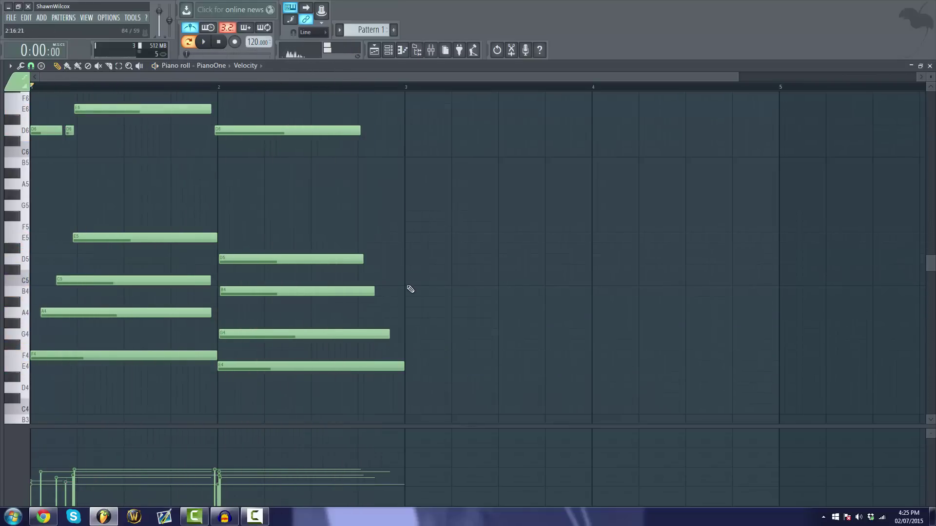
drag(365, 181, 372, 366)
scroll(428, 334, down, 3)
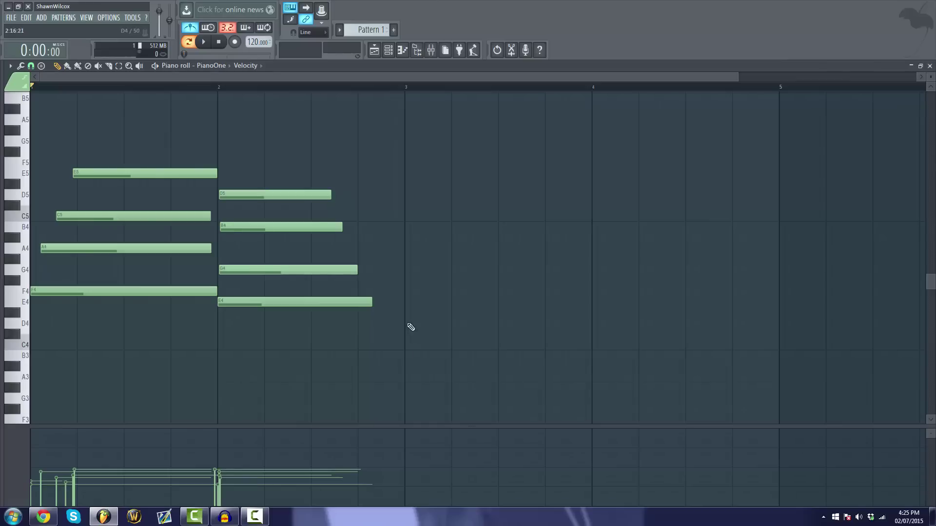
Add a third chord of C4, G4, B4 and E5 starting before bar 3, with a C6 melody note slightly ahead.
click(392, 345)
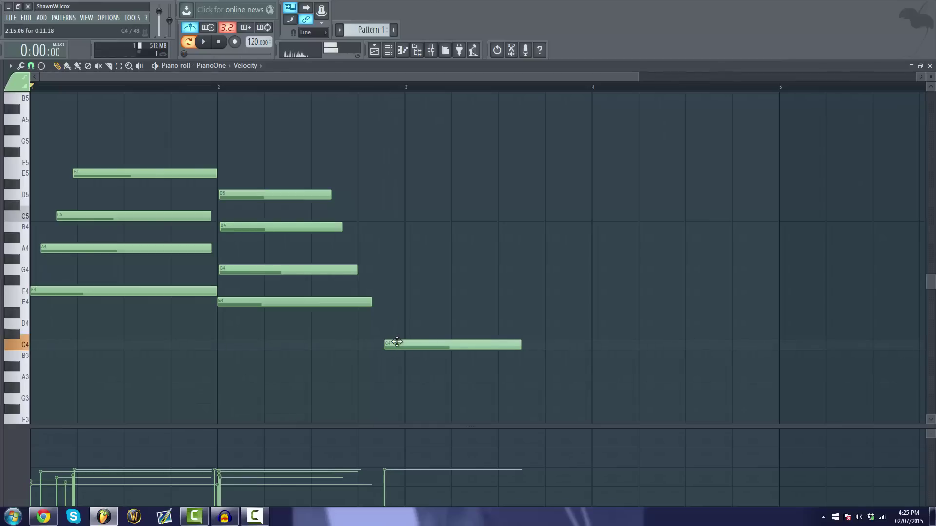
drag(397, 341, 393, 345)
drag(518, 349, 584, 353)
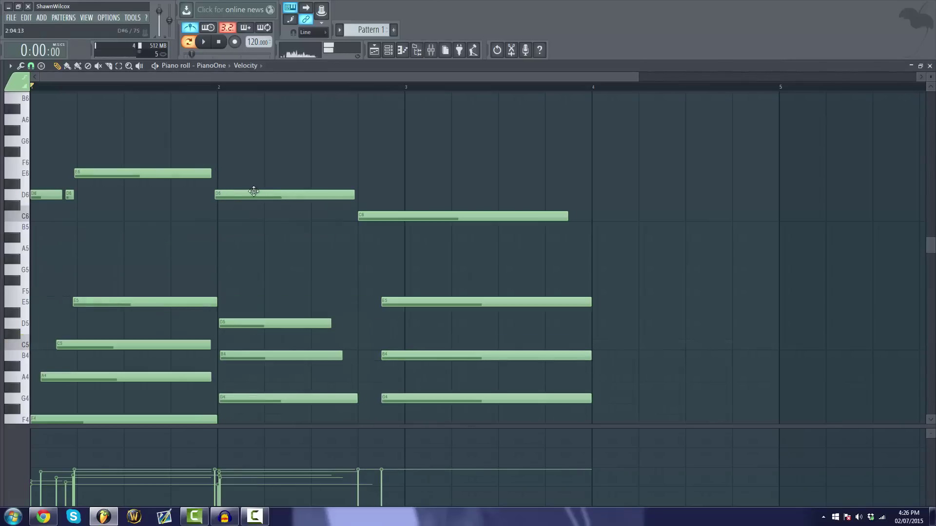
key(space)
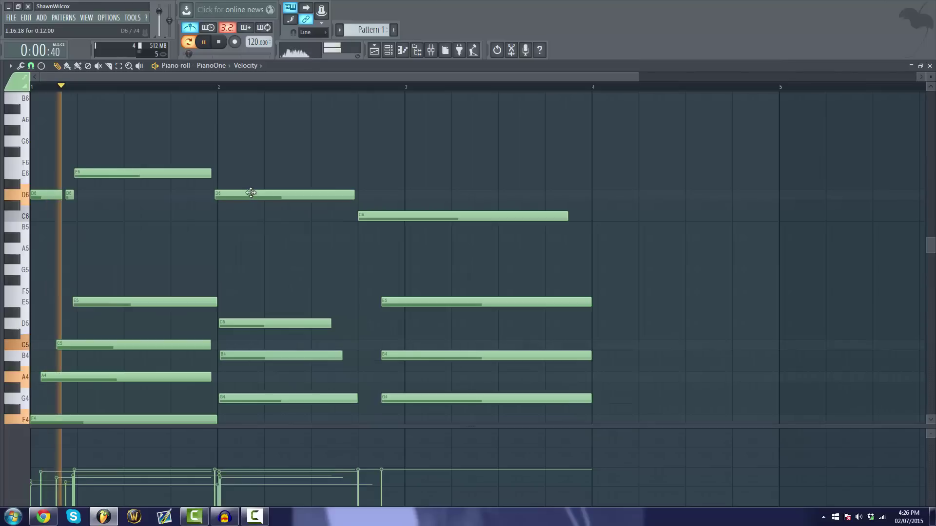
key(space)
Move the long D6 melody note slightly earlier and shorten the first chord's notes to end before bar 2.
drag(242, 196, 237, 195)
scroll(214, 205, down, 2)
drag(190, 217, 178, 397)
drag(213, 352, 195, 360)
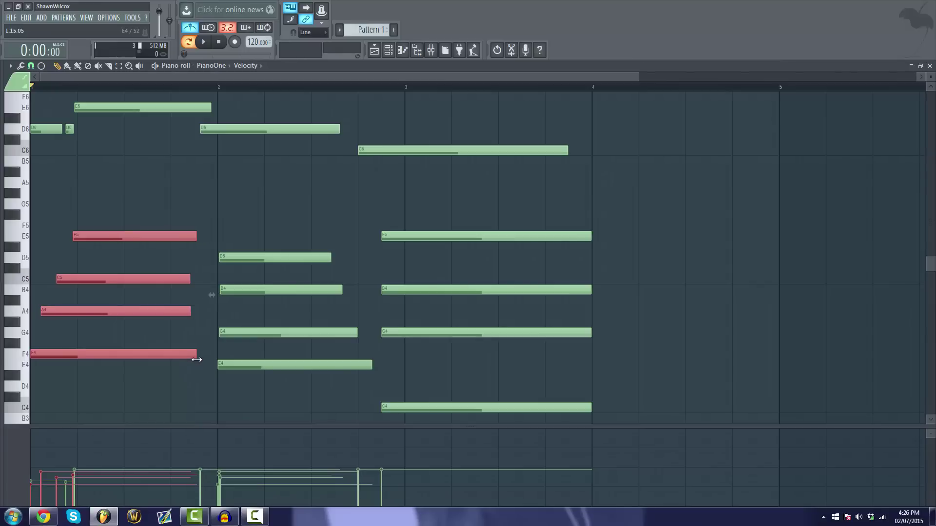
Shift the second chord earlier so it starts just before bar 2, and play the pattern.
drag(238, 244, 200, 422)
drag(234, 367, 214, 369)
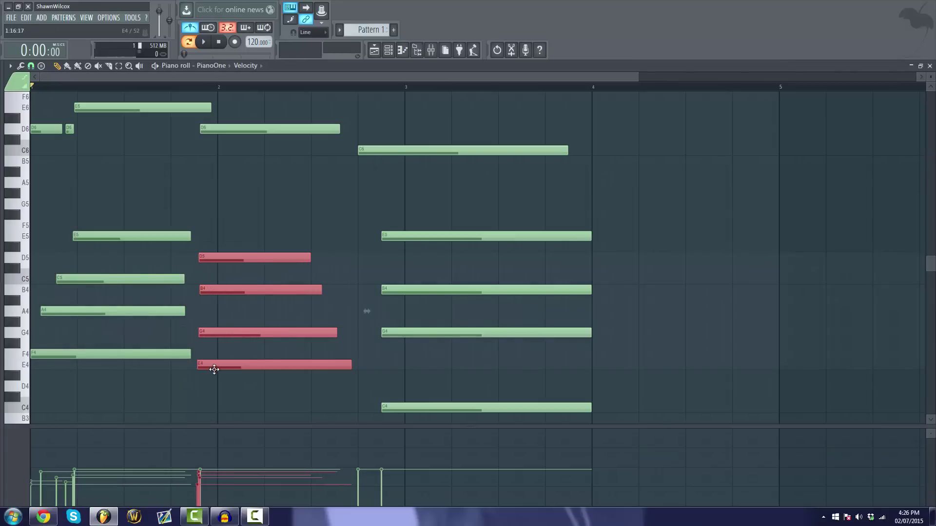
key(space)
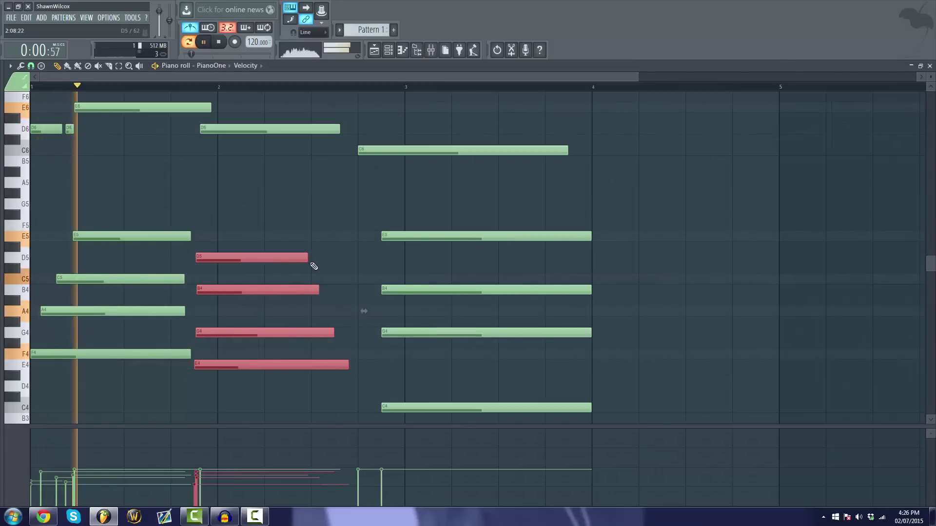
Lengthen the second chord's notes, align the long D6 with the chord's start, and shorten E6 to end before it.
drag(303, 261, 350, 249)
click(355, 217)
drag(239, 129, 186, 111)
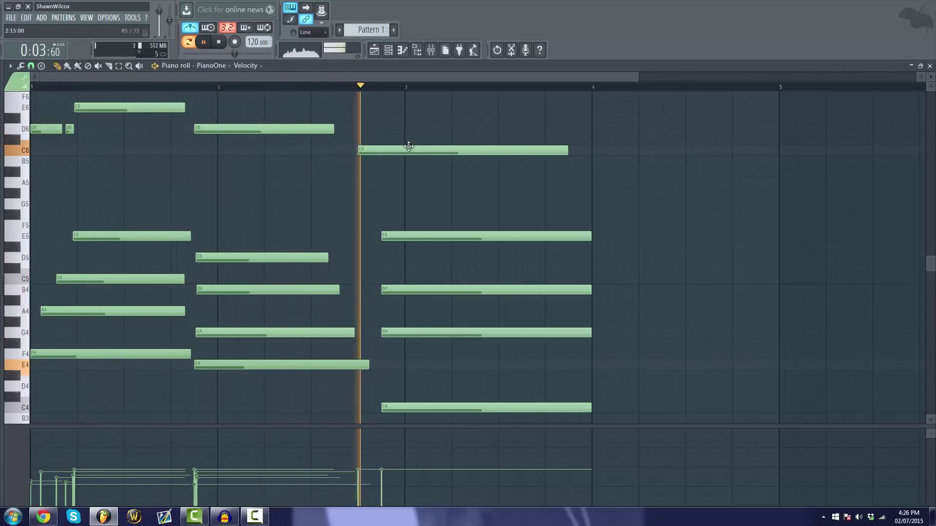
drag(539, 209, 467, 413)
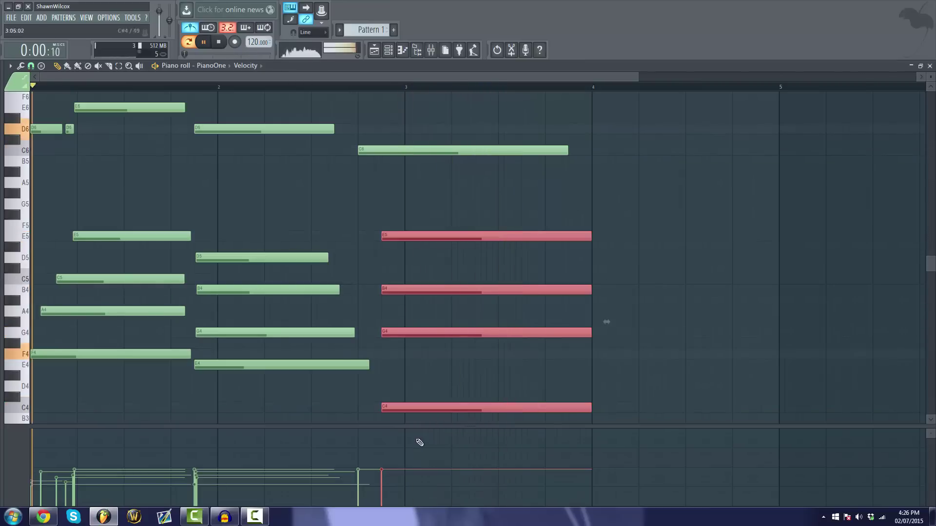
click(412, 221)
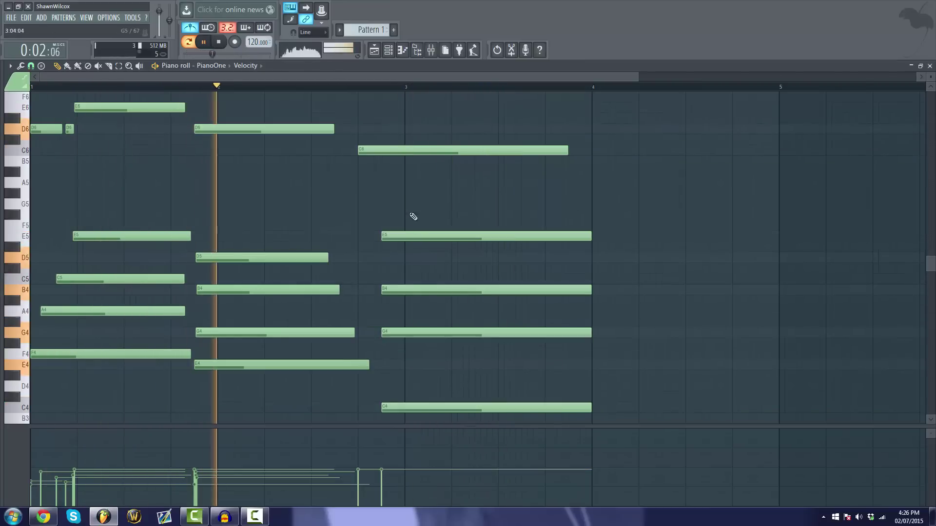
drag(385, 184, 380, 204)
right_click(404, 206)
key(space)
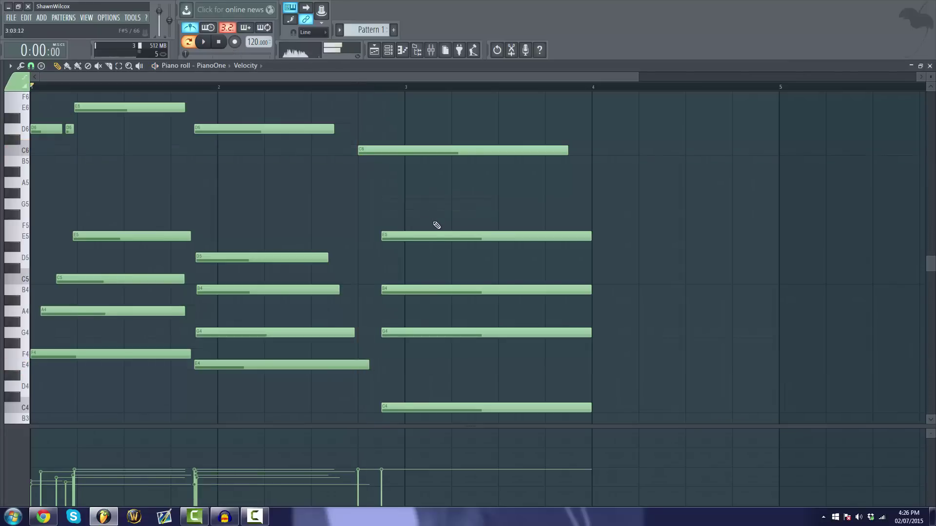
Shorten and slightly stagger the third chord, and add a fourth chord of A3, E4, A4 and E5 starting before bar 4.
scroll(429, 223, down, 3)
ctrl+scroll(313, 377, down, 2)
click(307, 376)
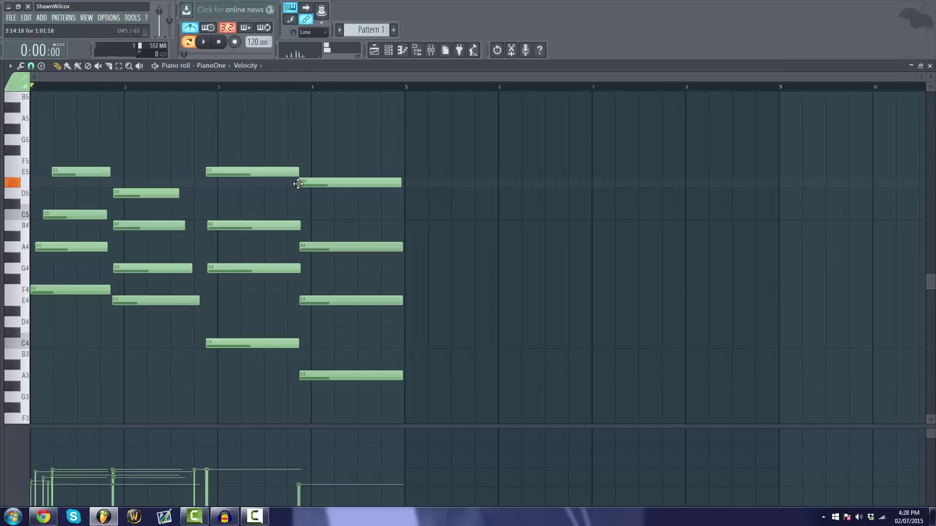
scroll(334, 262, up, 3)
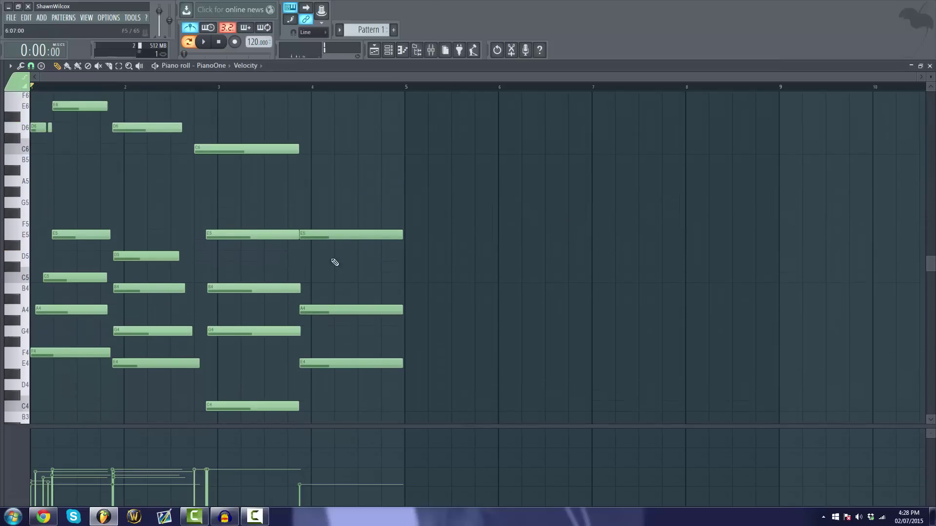
key(space)
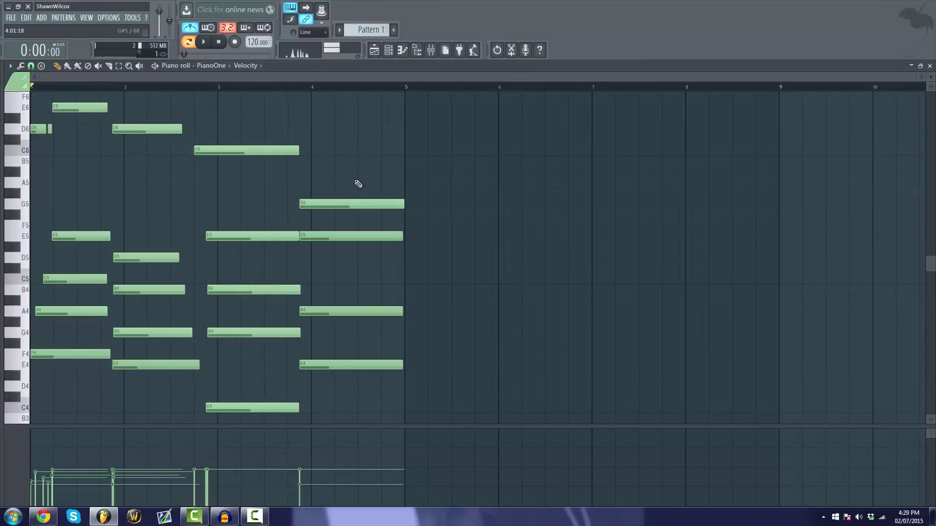
Replace the G5 melody note with G6, add a short C6 grace note before it, and keep the snap at 1/4 step.
right_click(329, 204)
scroll(324, 200, up, 3)
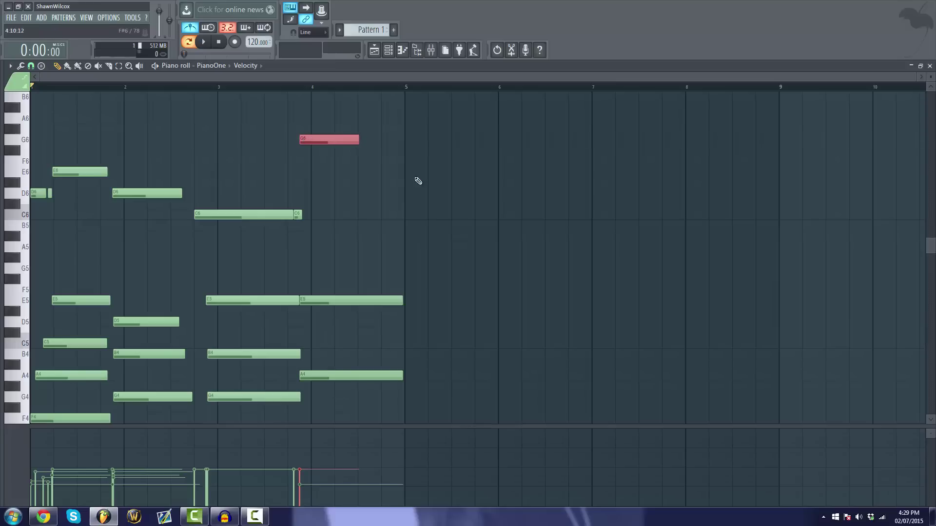
click(31, 66)
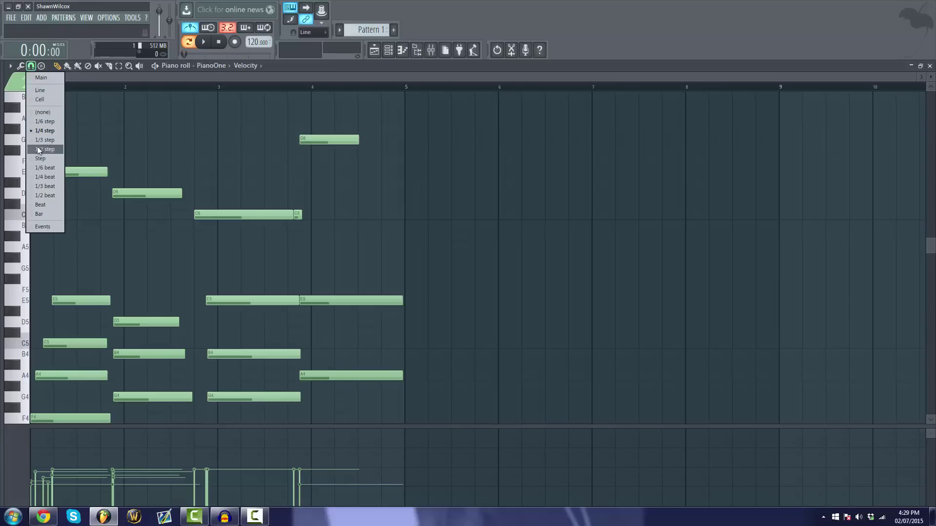
click(45, 131)
Vary the velocities of the second and third chords and of their D6 and C6 melody notes.
scroll(515, 172, down, 2)
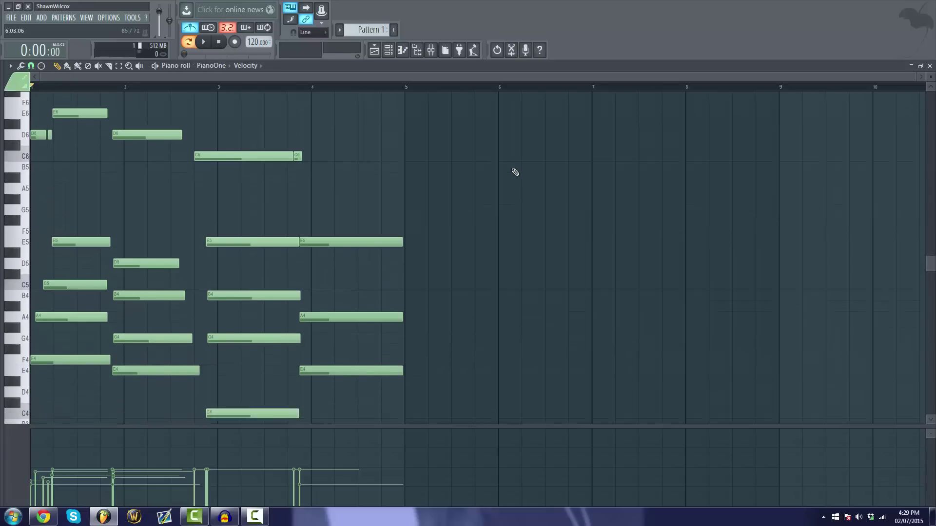
scroll(515, 172, down, 2)
scroll(515, 263, up, 3)
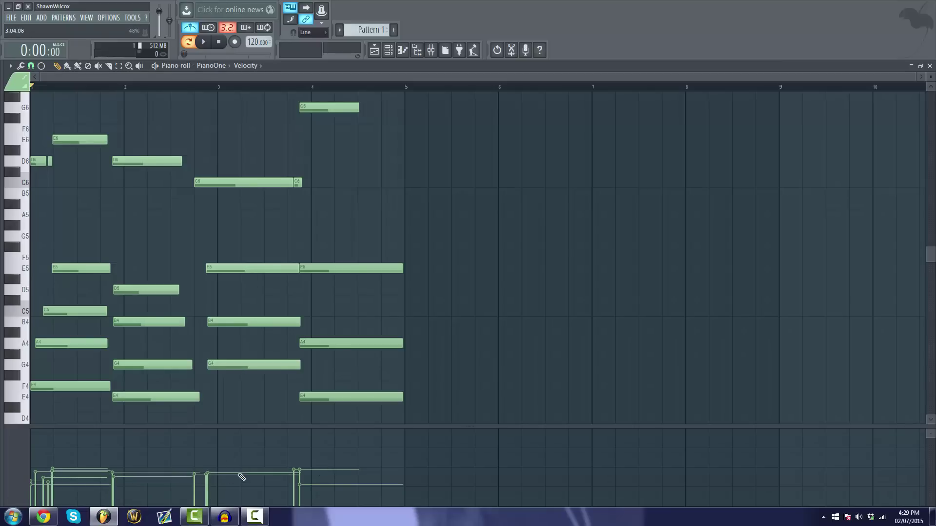
Lower the short C6 grace note's velocity and add a louder E6 melody note directly after G6.
scroll(521, 262, down, 1)
scroll(463, 234, up, 2)
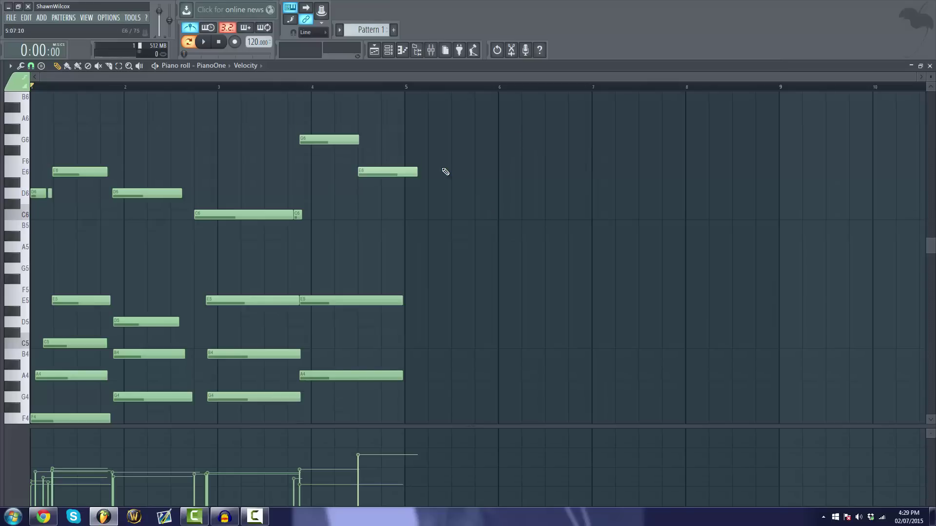
scroll(461, 181, down, 2)
scroll(462, 181, up, 1)
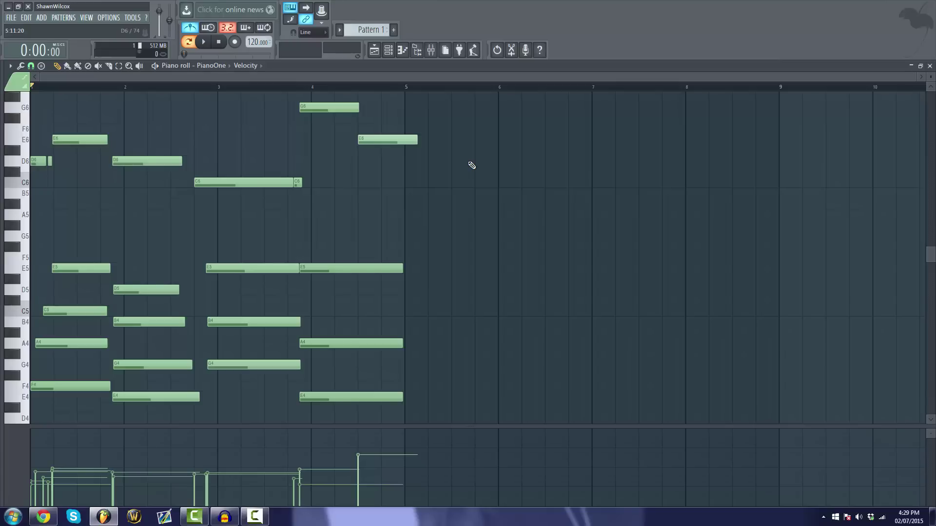
scroll(455, 235, down, 3)
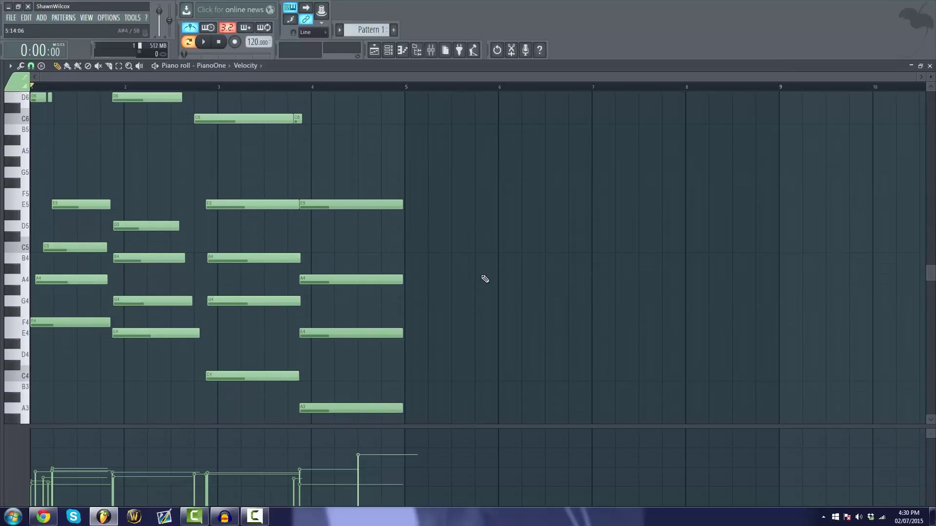
scroll(514, 275, up, 4)
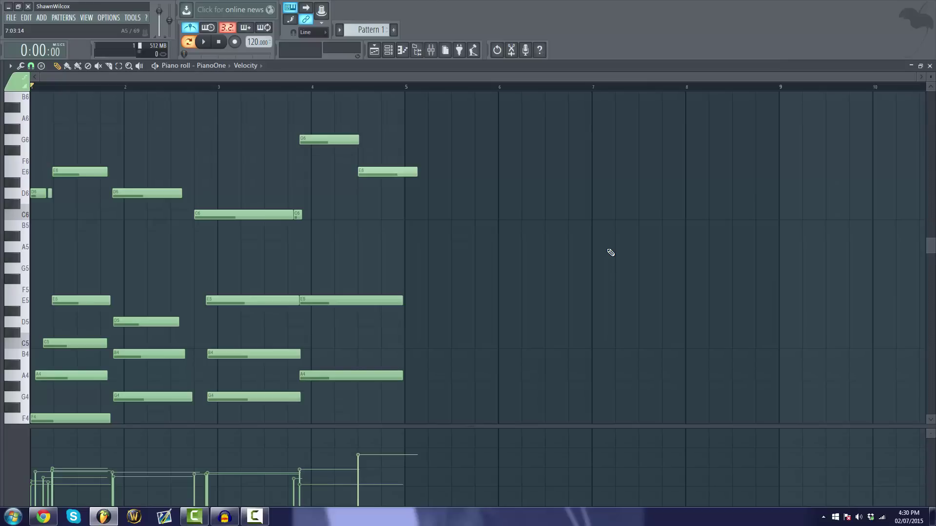
Play from just before bar 4, shorten the final E6 melody note and add a short D6 note between it and bar 5.
click(300, 87)
scroll(512, 246, down, 3)
scroll(580, 288, up, 5)
key(space)
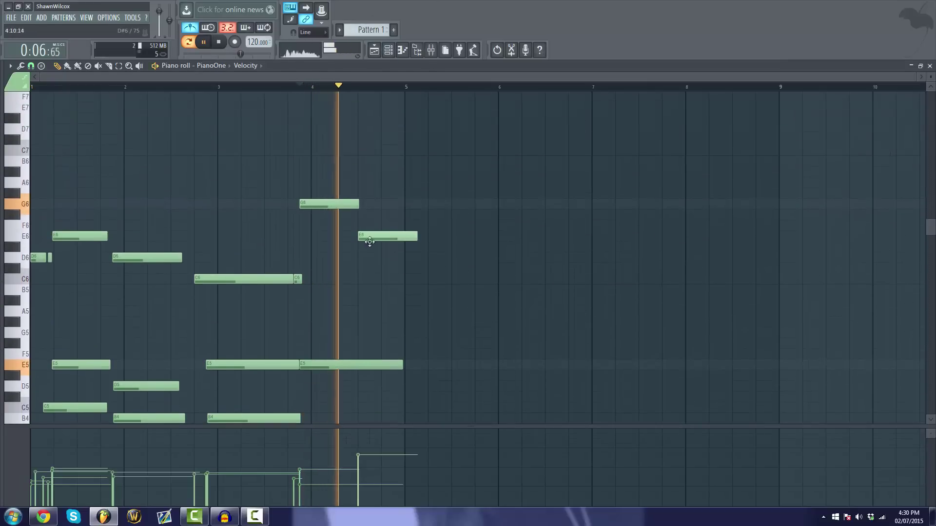
key(space)
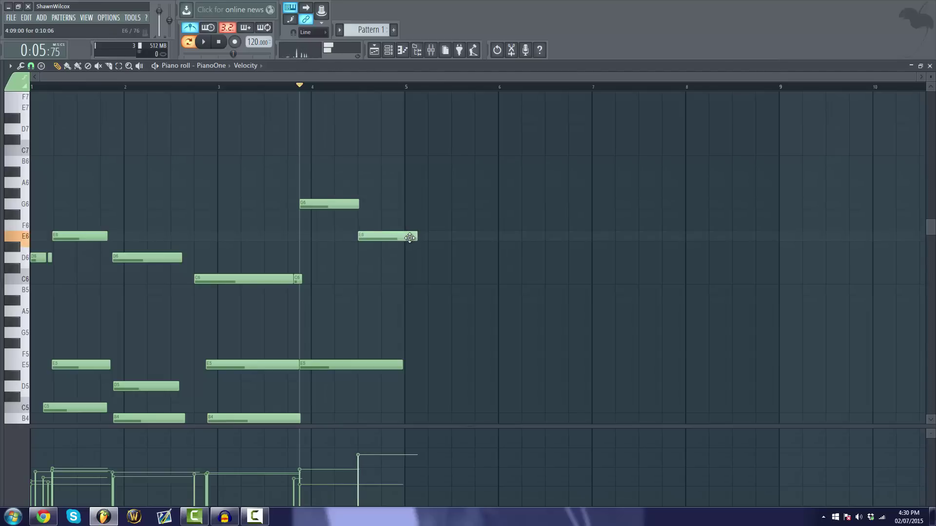
click(392, 259)
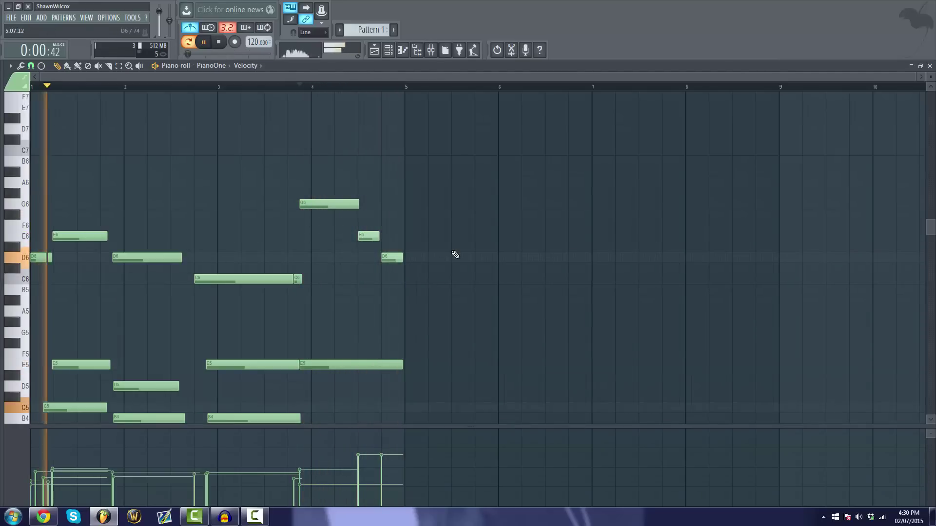
Shorten the long C6 melody note in bar 3 so that a small gap precedes the short C6 grace note.
scroll(492, 239, down, 2)
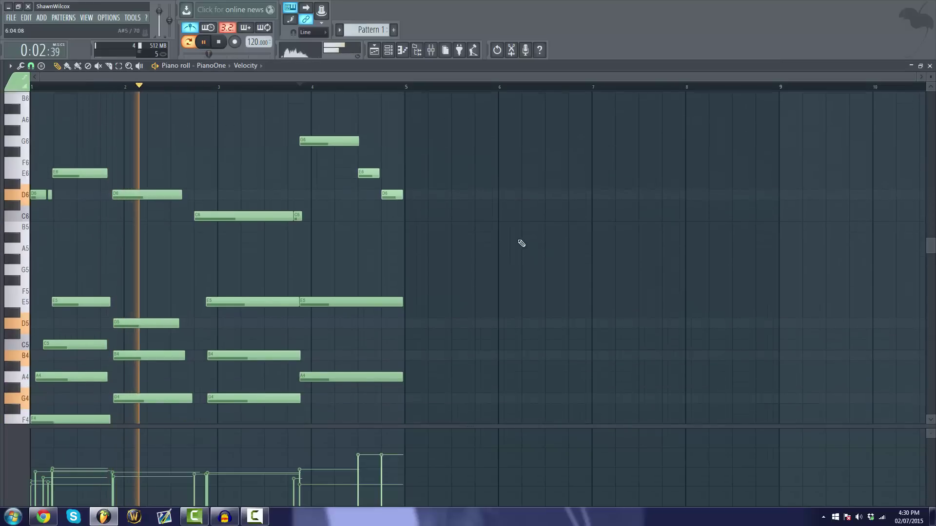
scroll(525, 240, down, 3)
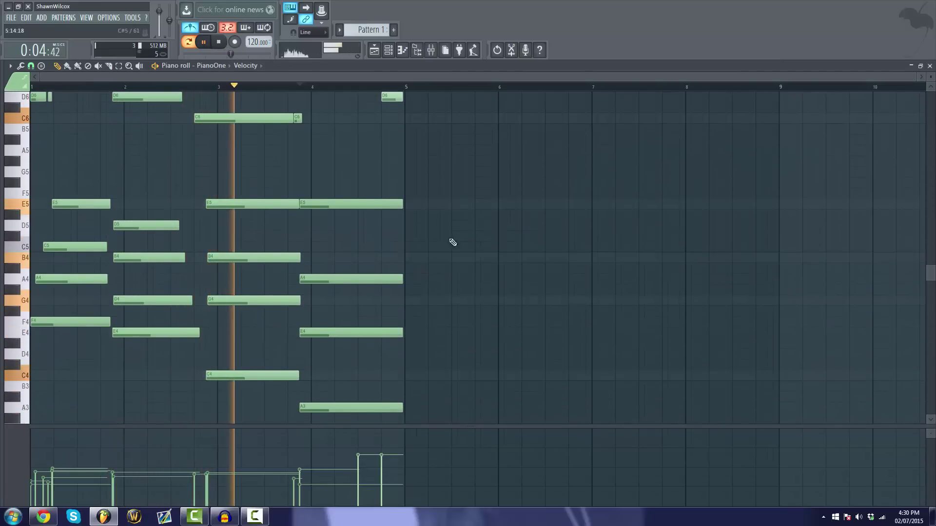
scroll(424, 239, up, 2)
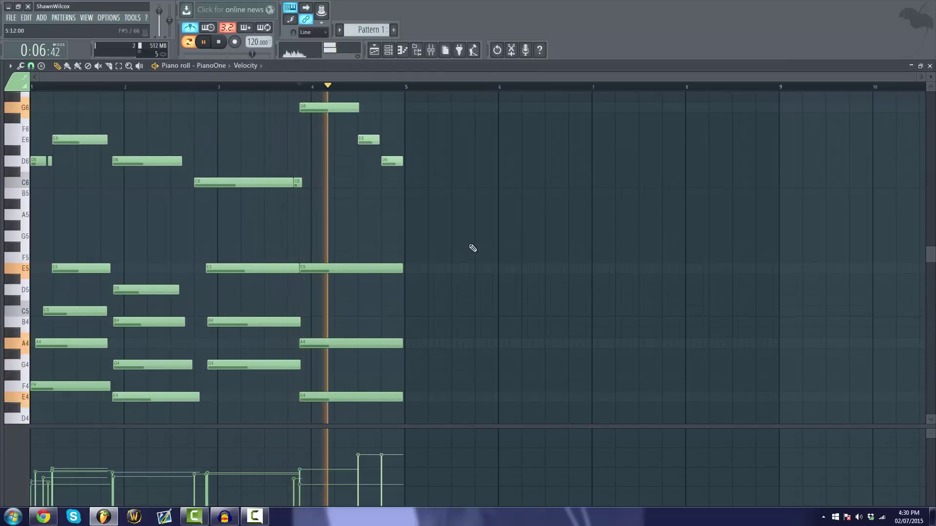
drag(293, 183, 288, 187)
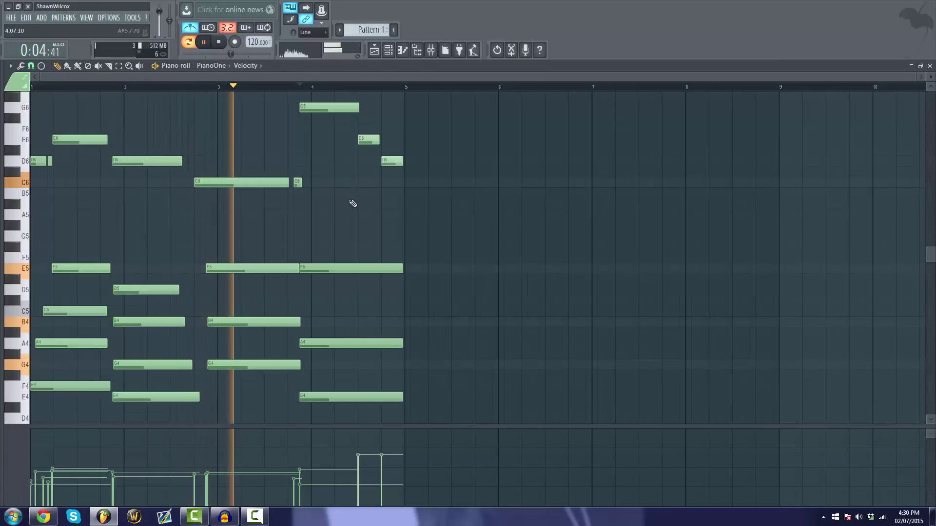
Strum the third chord upward by shifting its G4, B4 and E5 notes progressively later than C4.
scroll(351, 202, down, 3)
drag(226, 203, 236, 204)
drag(229, 257, 232, 257)
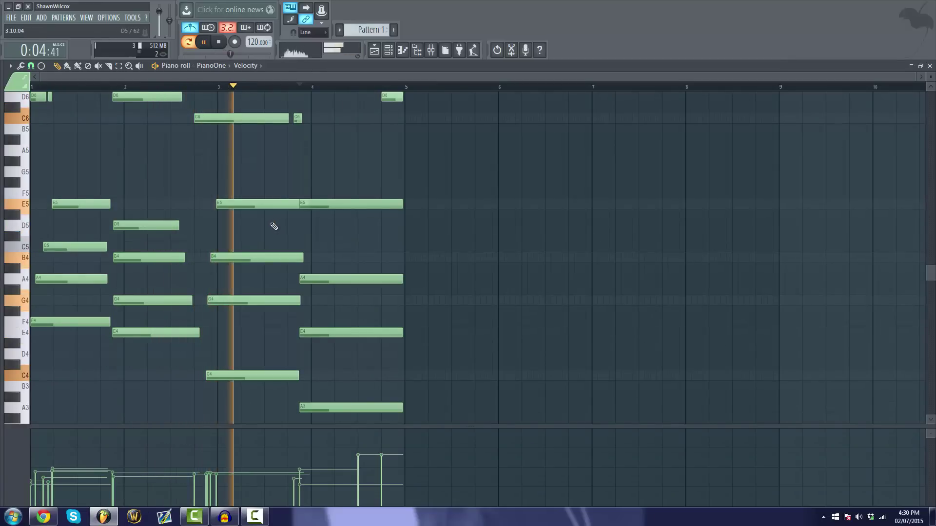
drag(260, 204, 266, 204)
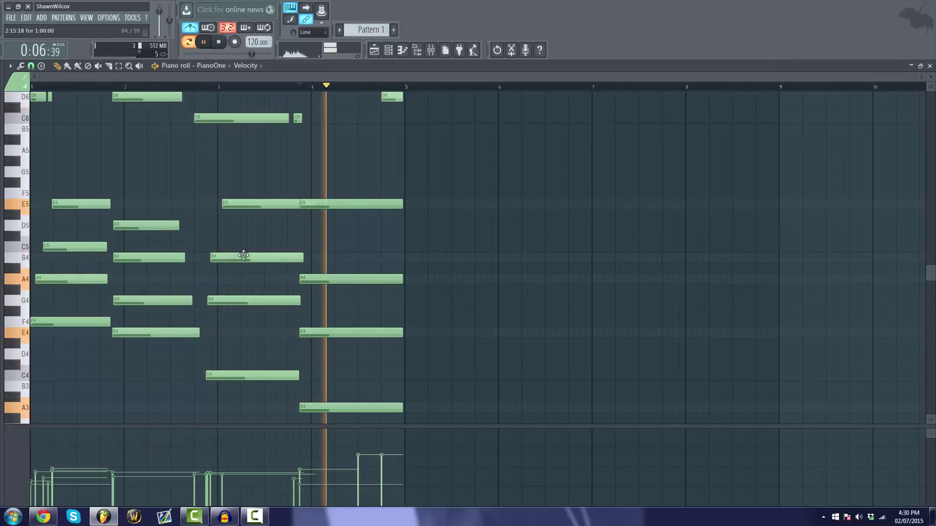
drag(242, 256, 250, 256)
drag(224, 299, 231, 300)
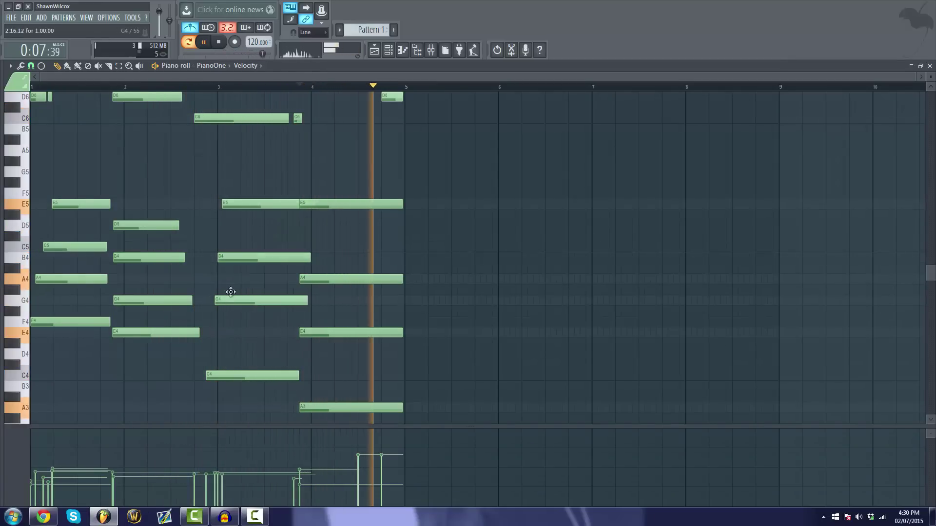
Delete E5 from the fourth chord and move its A4 note up to C5.
right_click(338, 205)
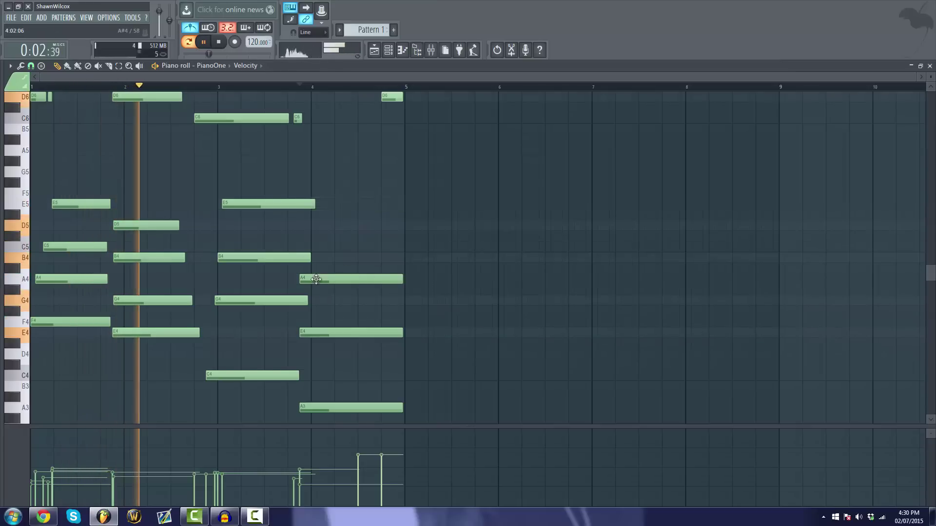
drag(311, 279, 311, 246)
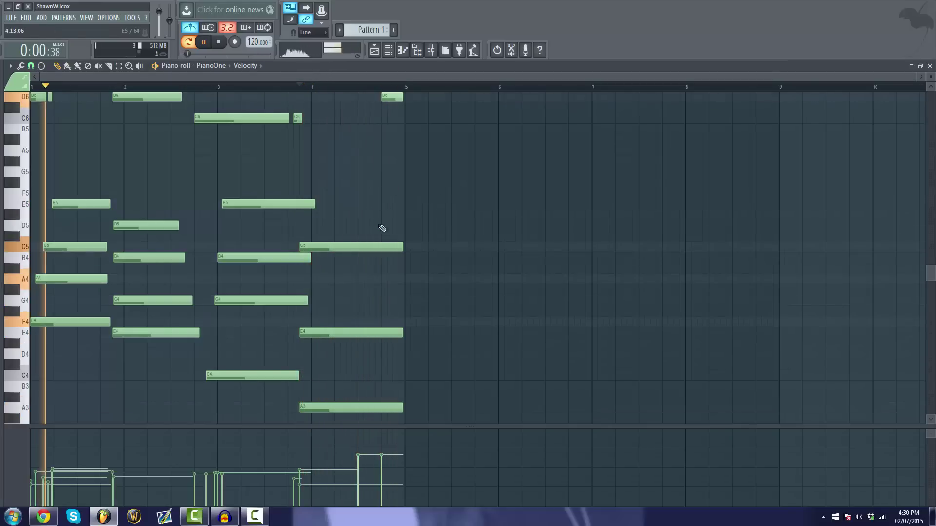
scroll(453, 209, up, 3)
scroll(447, 215, down, 3)
scroll(447, 215, down, 4)
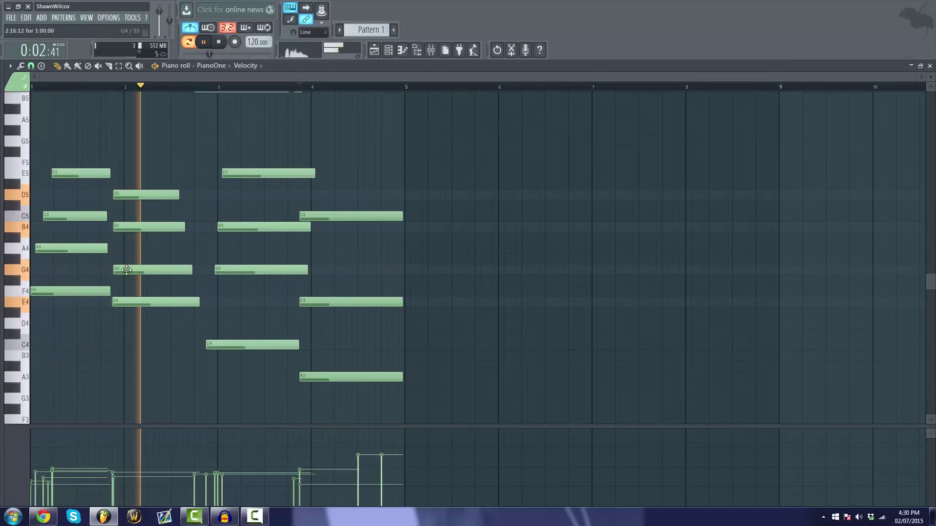
Stop playback and duplicate the lowest note of each chord one octave down as F3, E3, C3 and A2.
key(space)
click(211, 45)
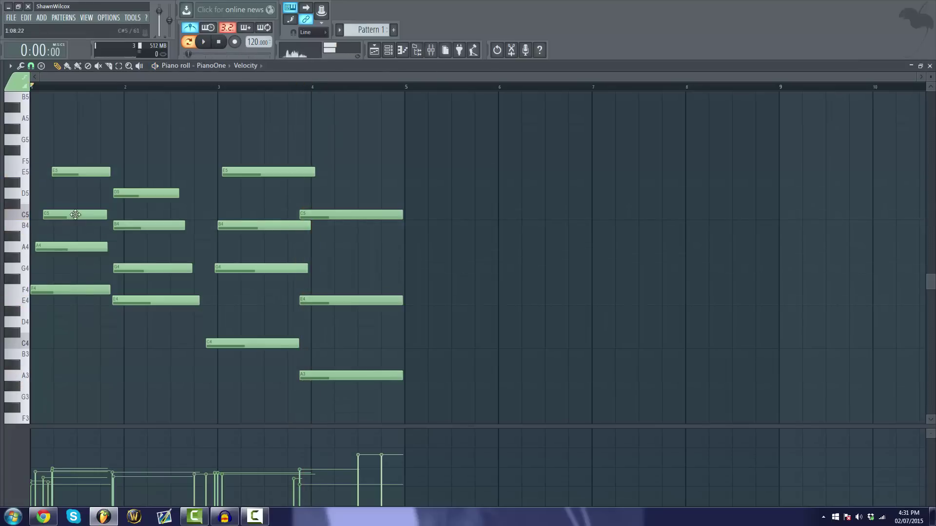
drag(62, 292, 293, 378)
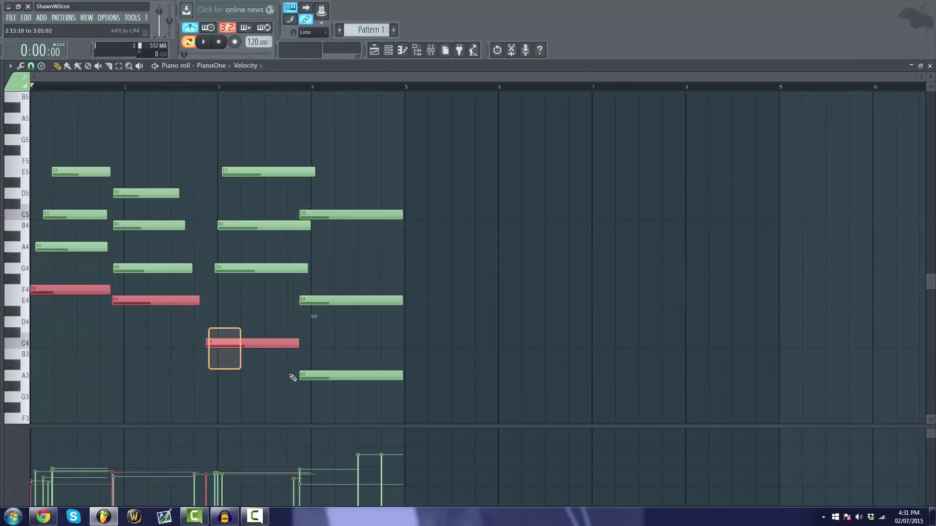
scroll(75, 323, down, 9)
key(ctrl+c)
key(ctrl+v)
key(ctrl+Down)
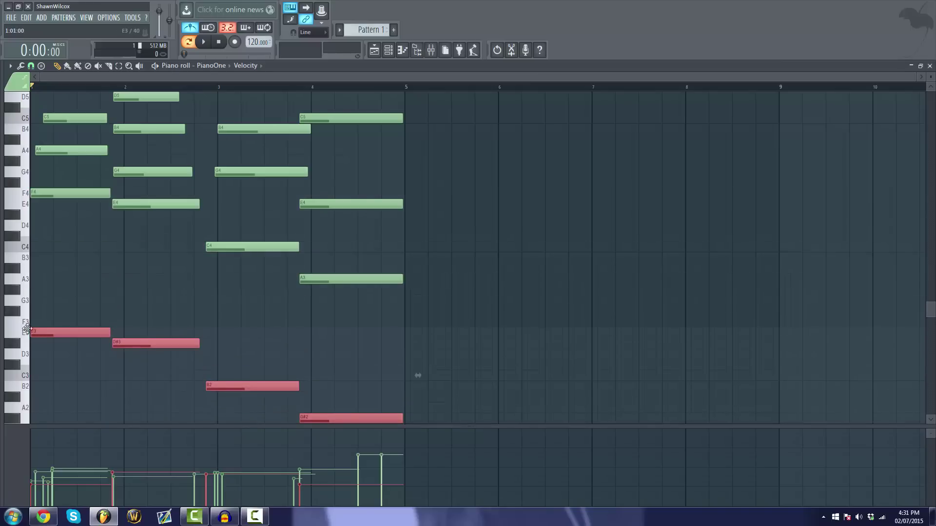
key(ctrl+d)
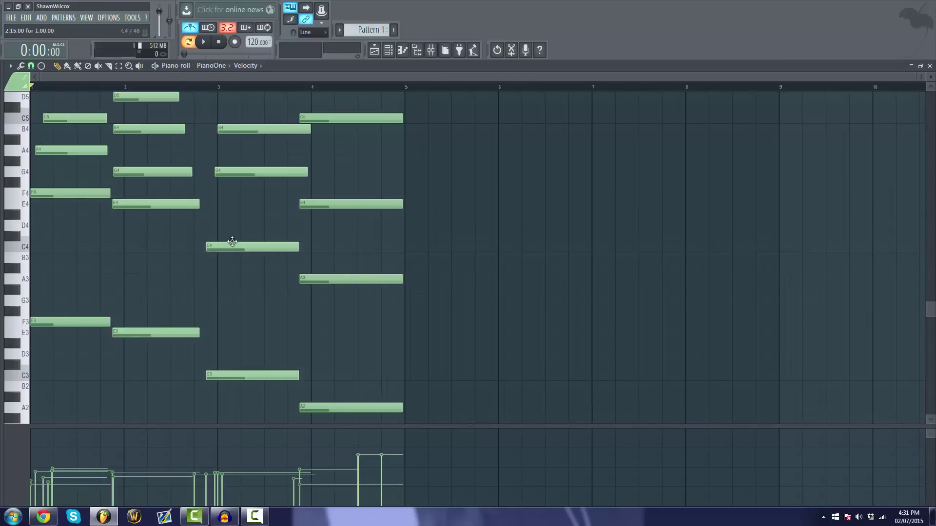
Lower the velocities of the F3, E3, C3 and A2 bass notes together.
scroll(98, 309, down, 6)
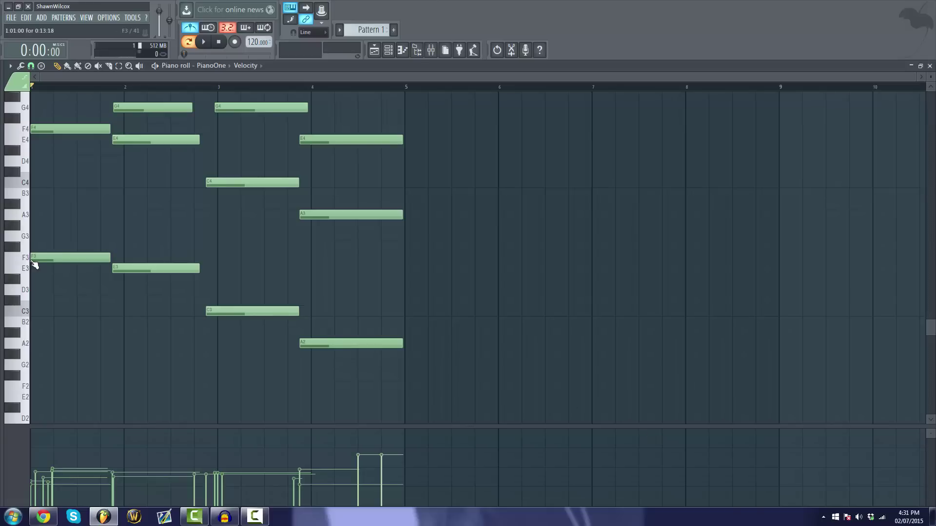
drag(389, 263, 30, 359)
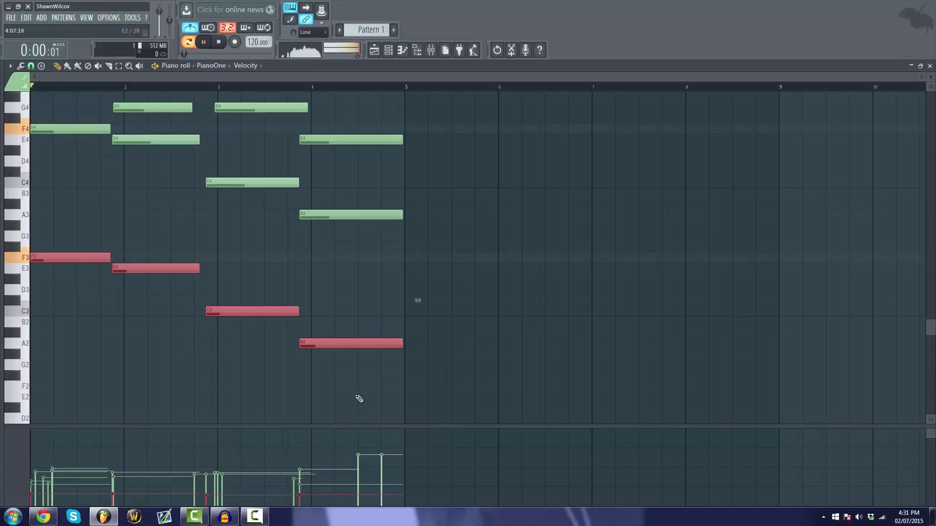
key(ctrl+d)
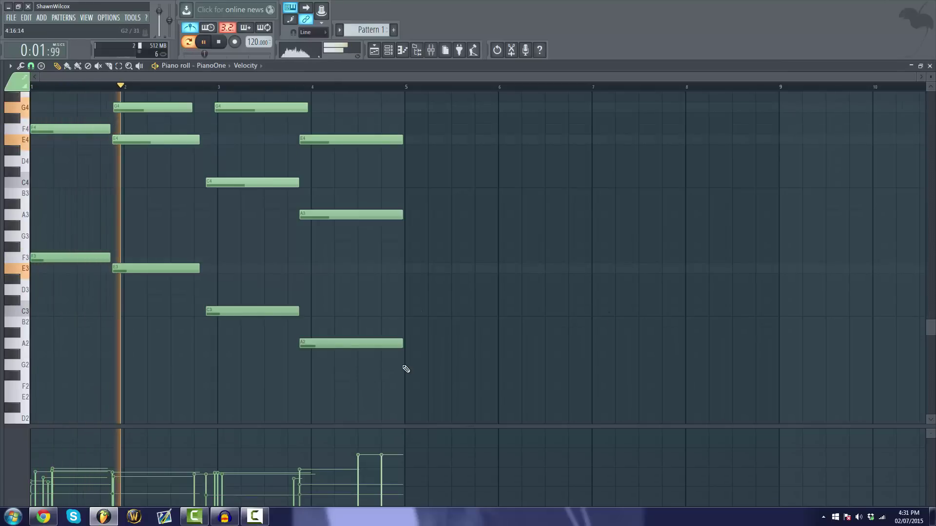
Reduce the velocity of the fourth chord's A2 bass note a little further.
scroll(331, 275, up, 1)
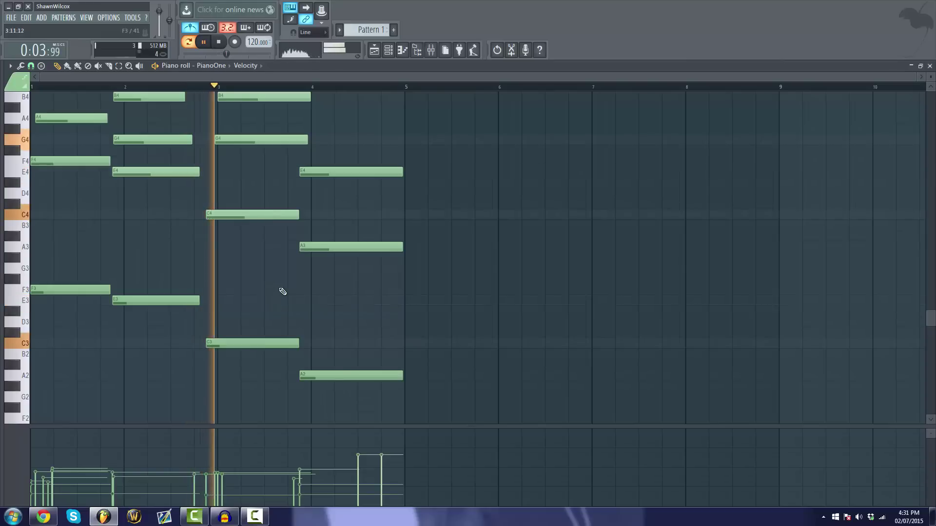
scroll(424, 309, up, 6)
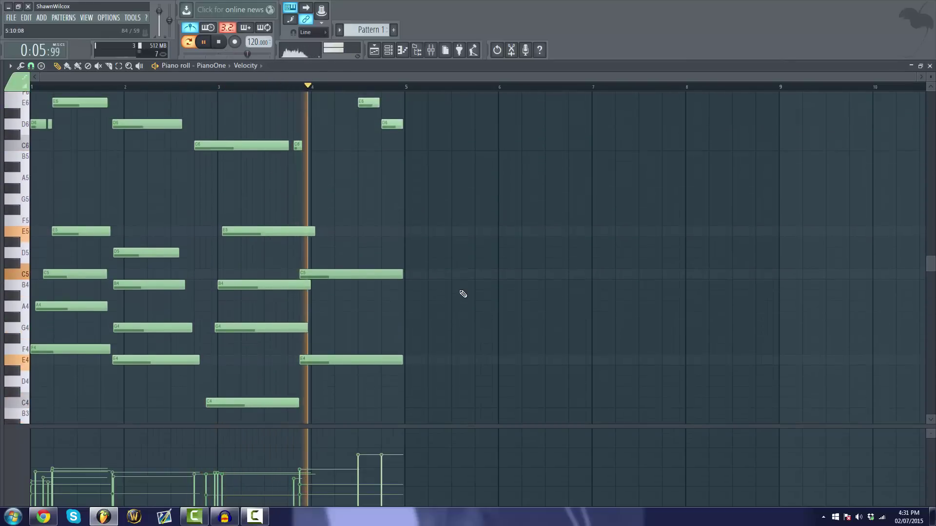
scroll(461, 292, down, 9)
drag(381, 243, 354, 288)
scroll(521, 341, up, 7)
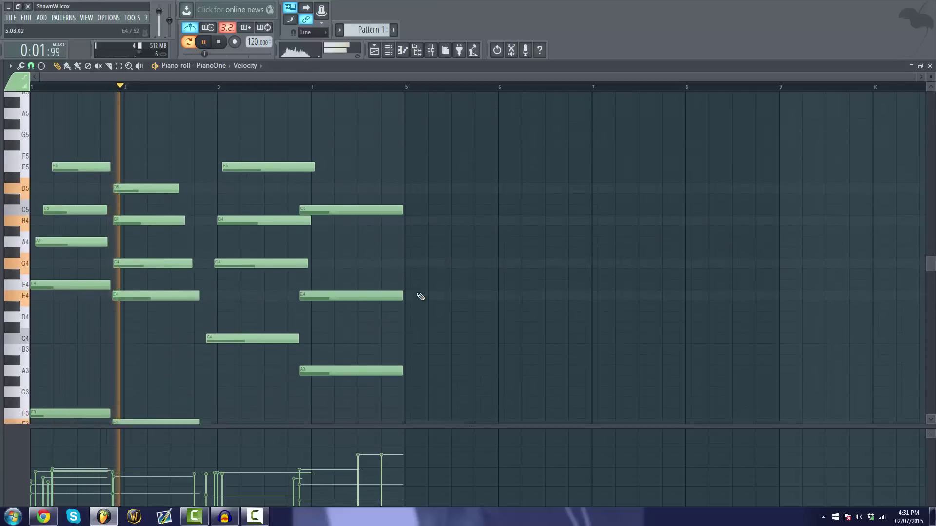
Lower the velocities of the C4 and G4 notes in the third chord.
scroll(194, 236, up, 6)
scroll(184, 234, down, 4)
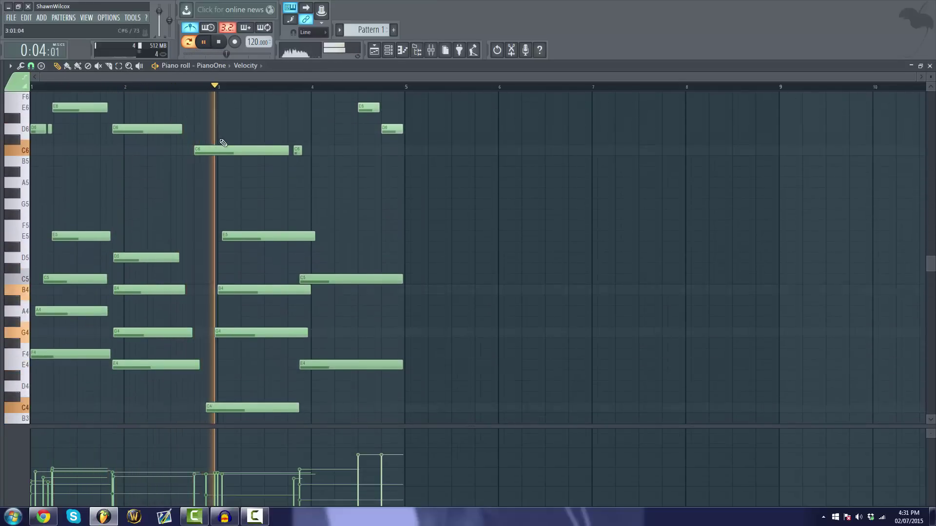
drag(223, 143, 211, 487)
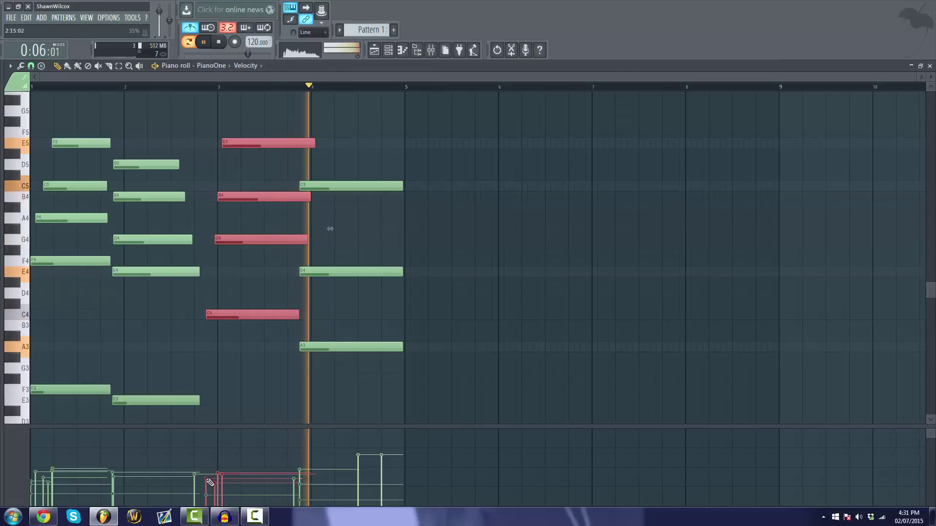
scroll(393, 292, up, 2)
drag(397, 224, 380, 270)
Raise the velocities of the short E6 and D6 melody notes at the end of bar 4.
scroll(418, 253, up, 5)
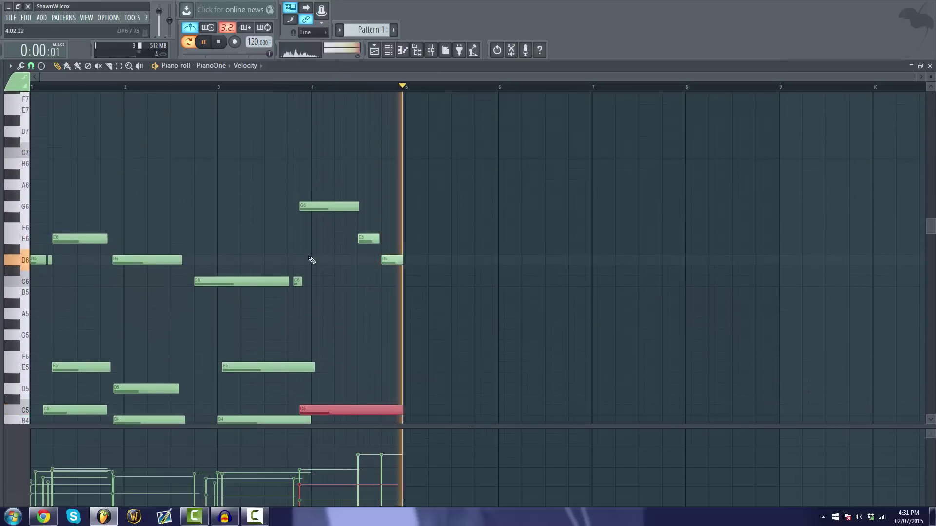
drag(370, 224, 369, 254)
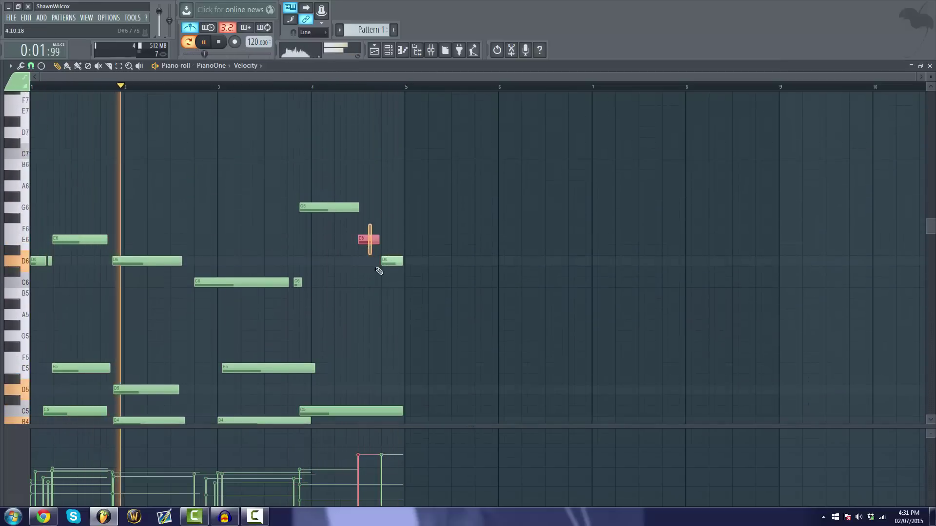
drag(365, 456, 370, 447)
ctrl+click(416, 351)
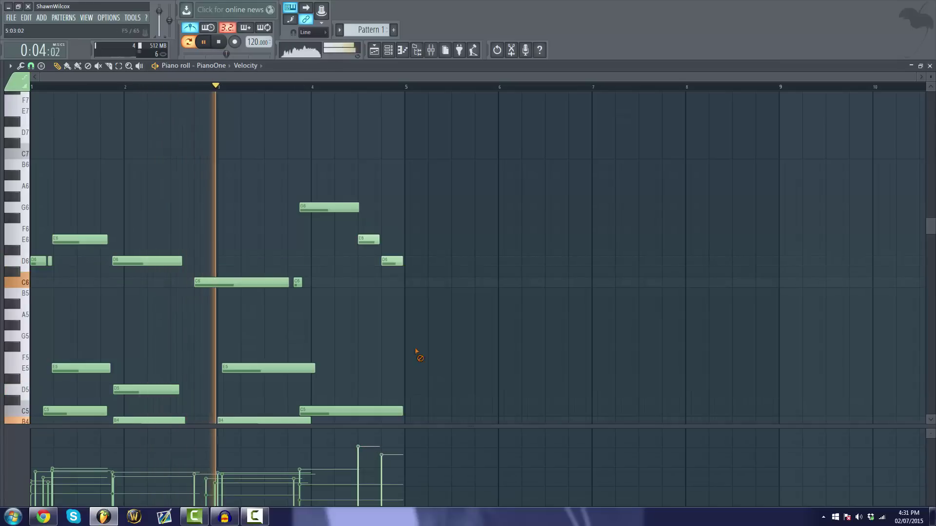
drag(393, 258, 393, 288)
drag(381, 454, 397, 449)
ctrl+click(476, 359)
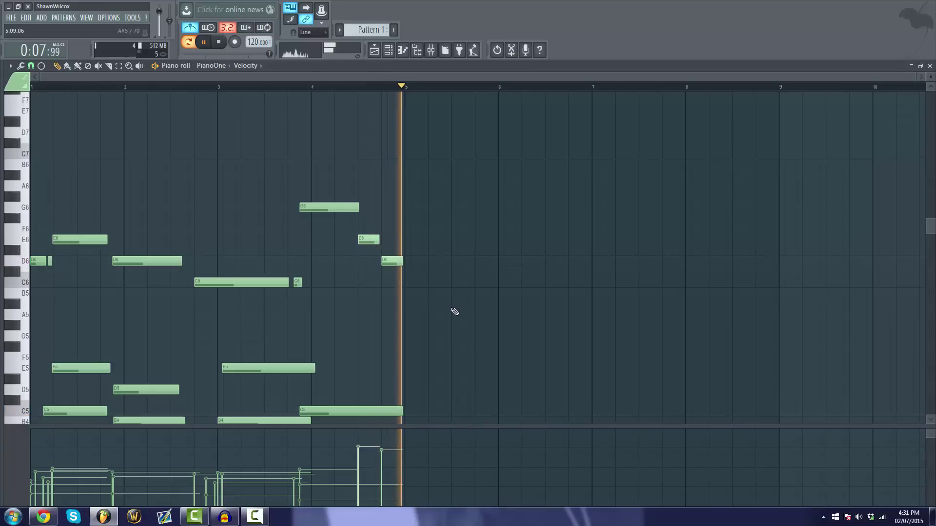
Lower the last D6 melody note's velocity slightly below that of the preceding E6.
ctrl+drag(408, 245, 395, 271)
drag(383, 459, 386, 455)
ctrl+click(458, 389)
Select the chord notes and lower and vary the velocities within the first three chords.
scroll(494, 325, down, 3)
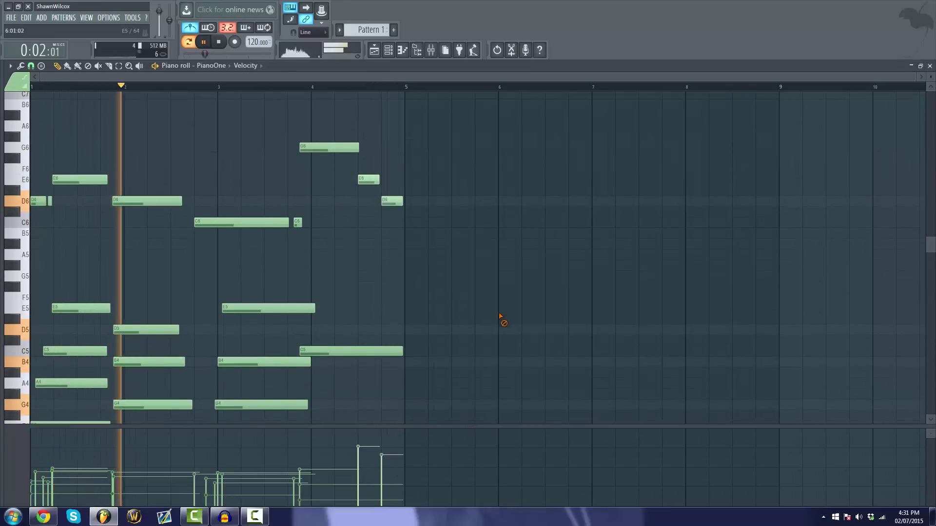
scroll(422, 251, down, 4)
ctrl+drag(445, 181, 4, 434)
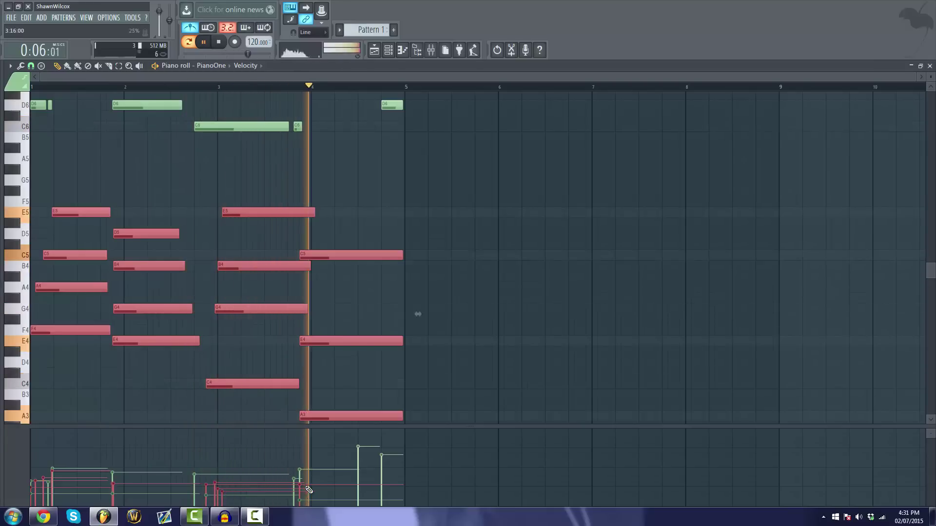
Raise the velocity of C5 and lower the velocity of E4 in the fourth chord.
drag(404, 225, 381, 369)
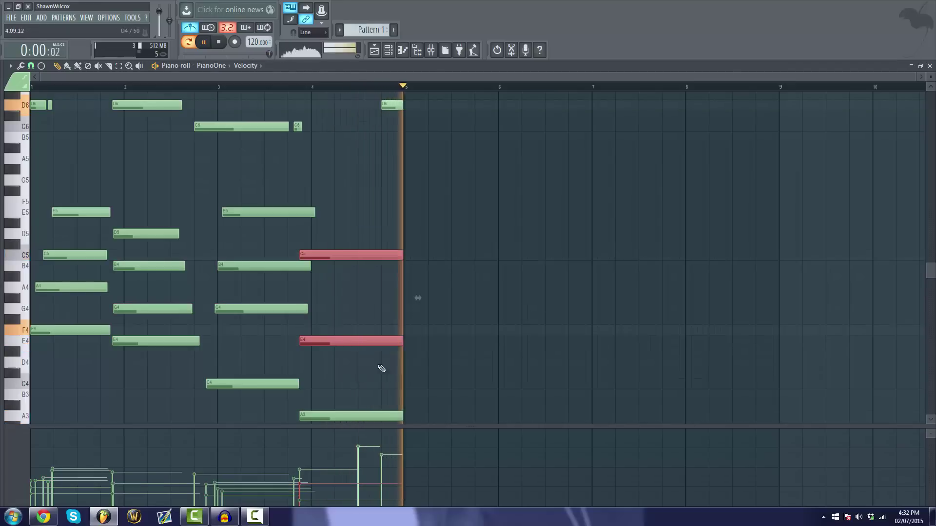
drag(384, 251, 362, 259)
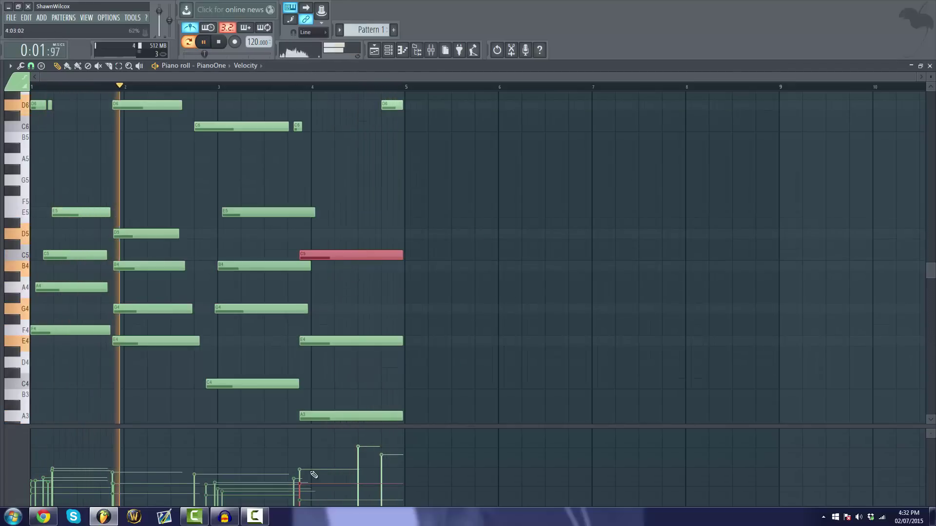
drag(367, 321, 341, 361)
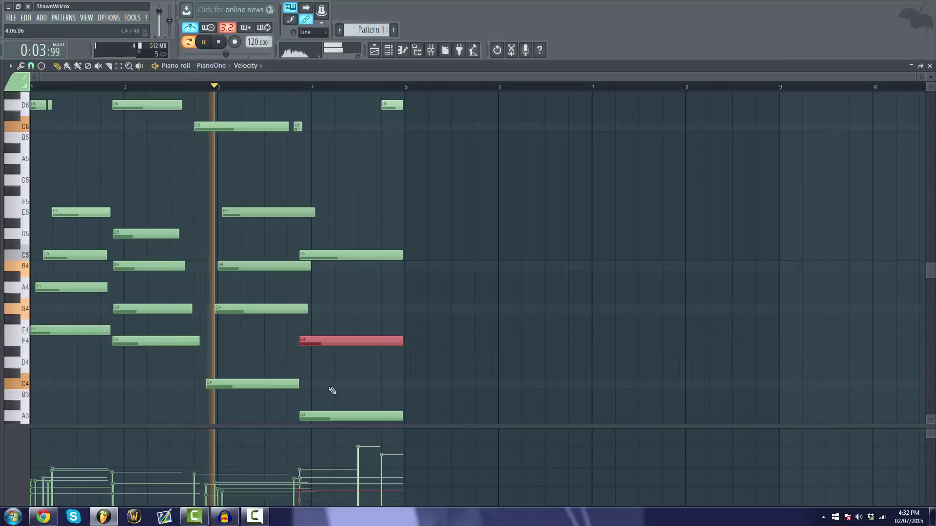
key(ctrl+d)
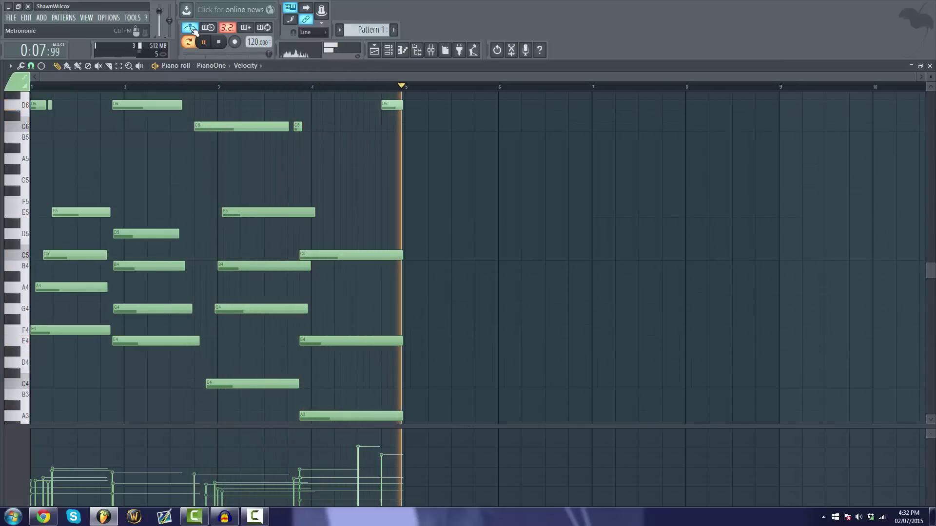
Stop playback, turn off the metronome and look over the melody, chord and bass notes.
key(space)
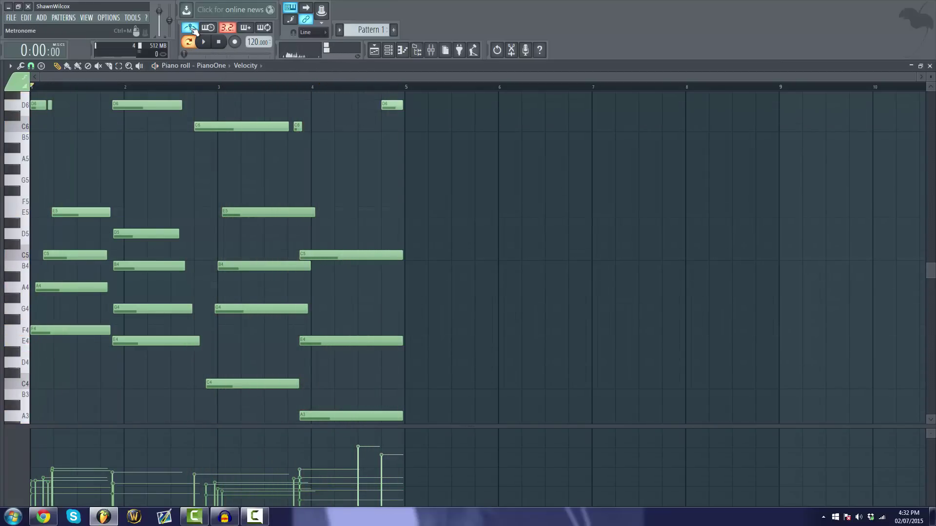
scroll(485, 267, up, 1)
scroll(509, 265, down, 2)
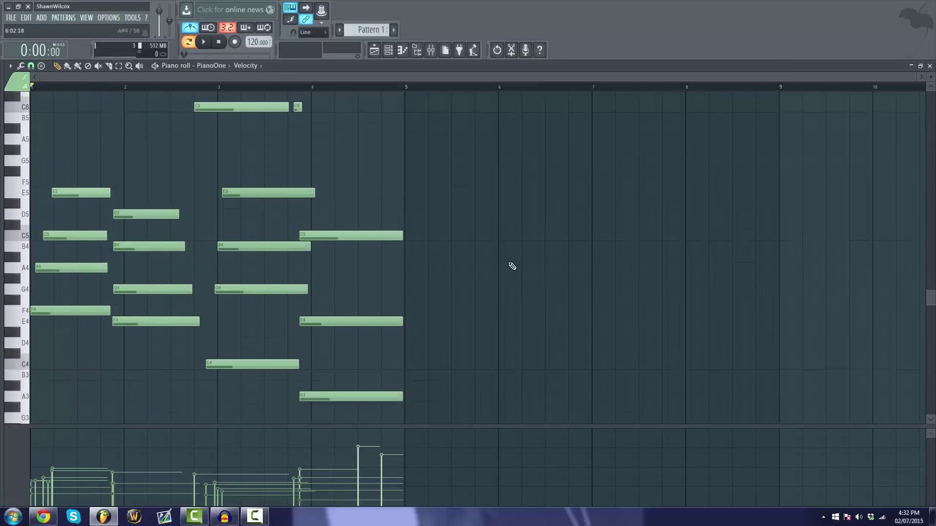
scroll(510, 265, up, 2)
scroll(512, 266, down, 3)
scroll(512, 266, up, 5)
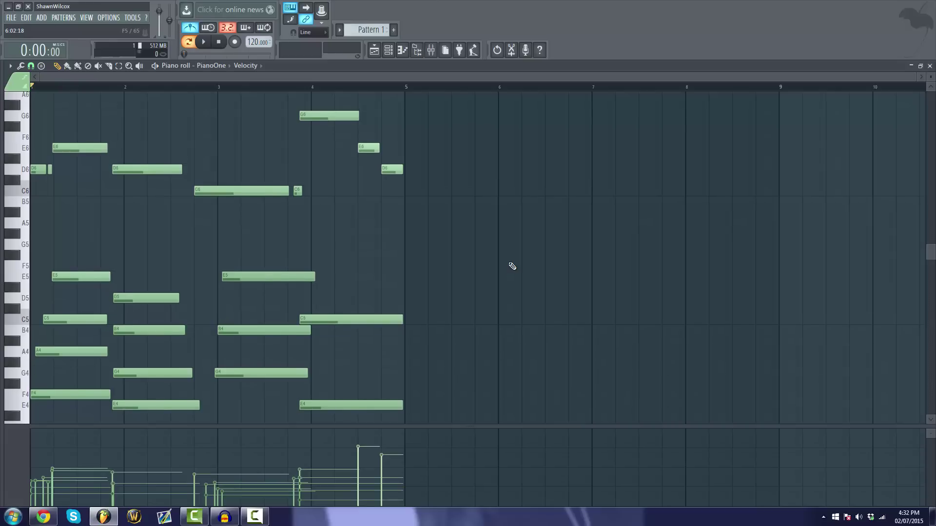
scroll(485, 286, down, 5)
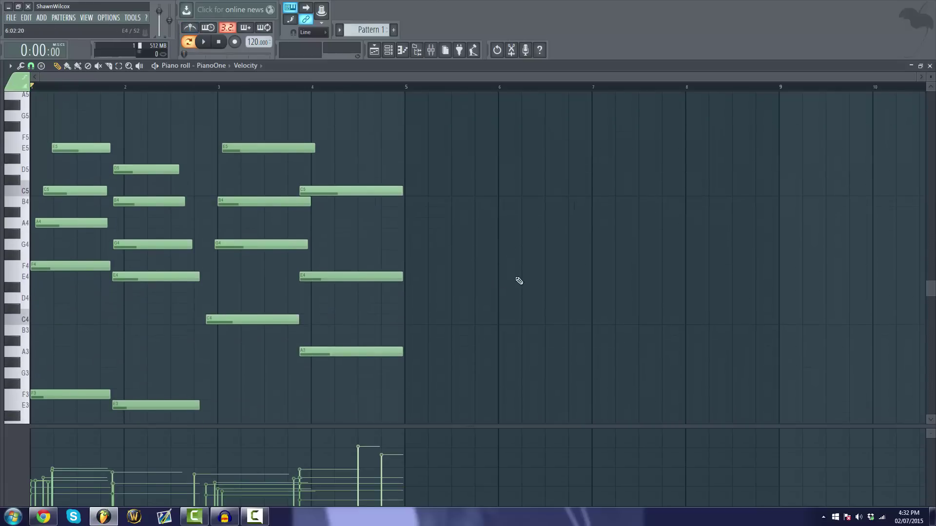
scroll(508, 285, up, 4)
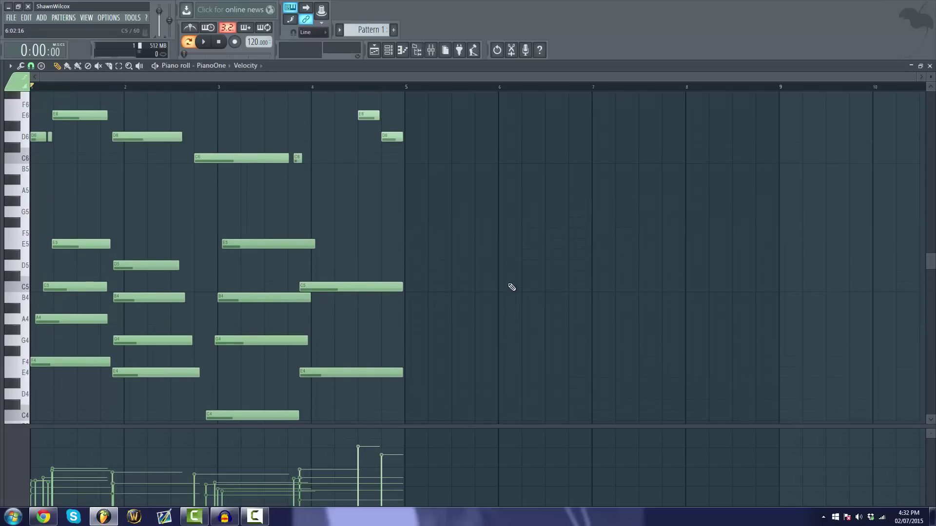
scroll(106, 269, down, 3)
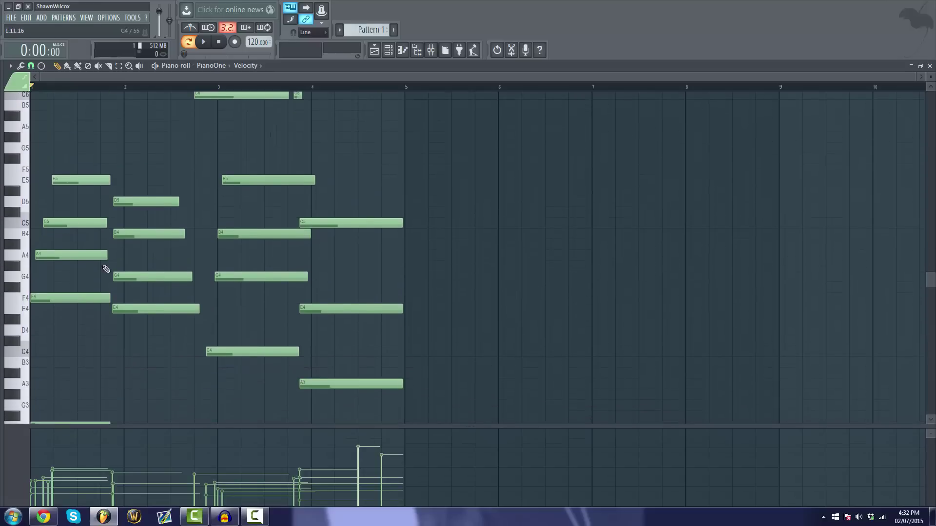
Select the chord notes below the melody and compare them with the melody notes above.
drag(472, 142, 29, 387)
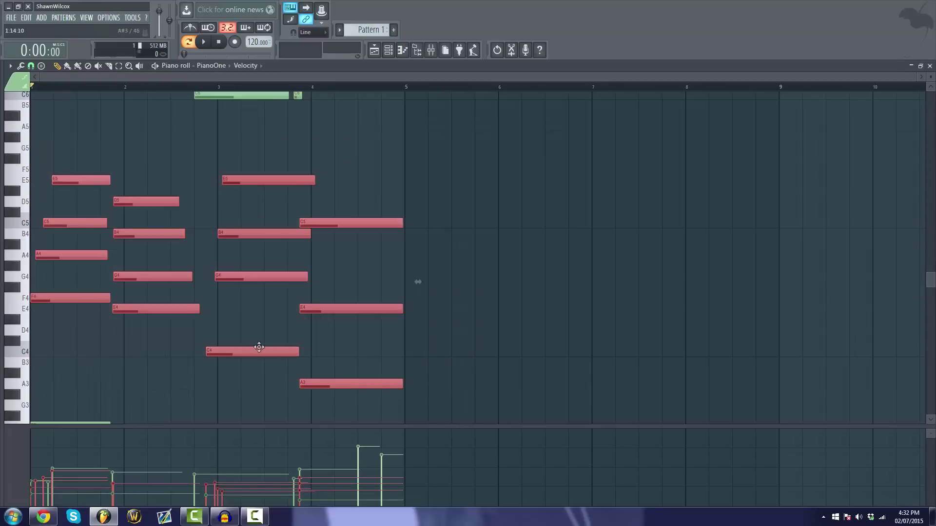
scroll(34, 224, up, 1)
scroll(460, 220, up, 4)
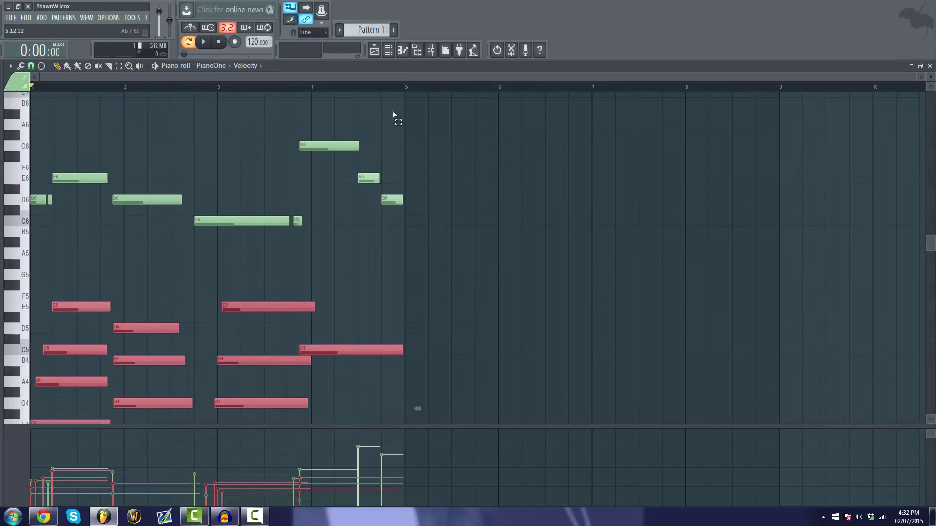
Clear the selection, duplicate the opening D6 grace notes to C6 and the E6 melody note to D6, and play them back.
key(ctrl+i)
click(143, 251)
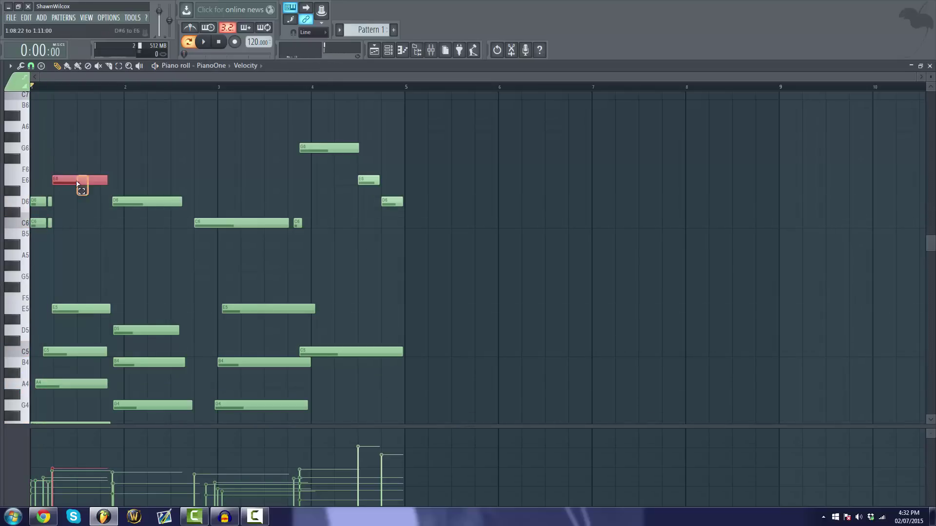
drag(67, 207, 80, 207)
key(space)
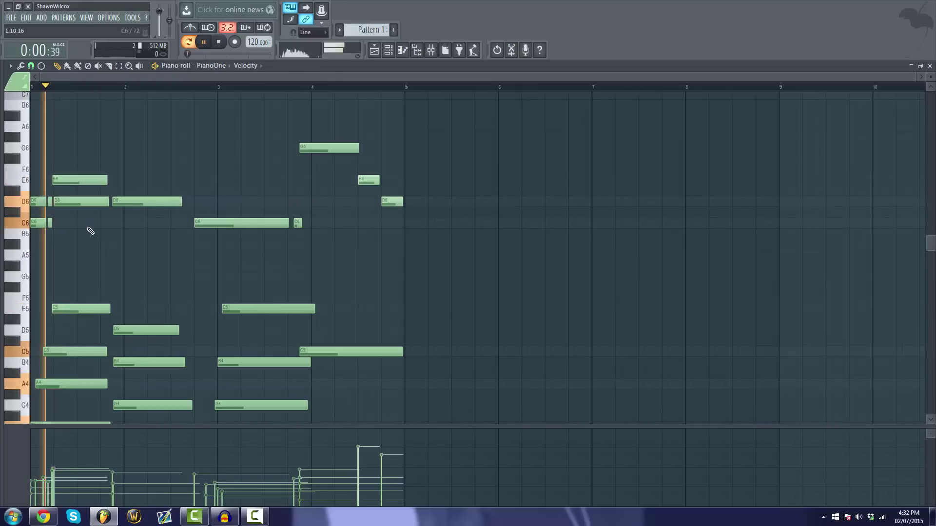
key(space)
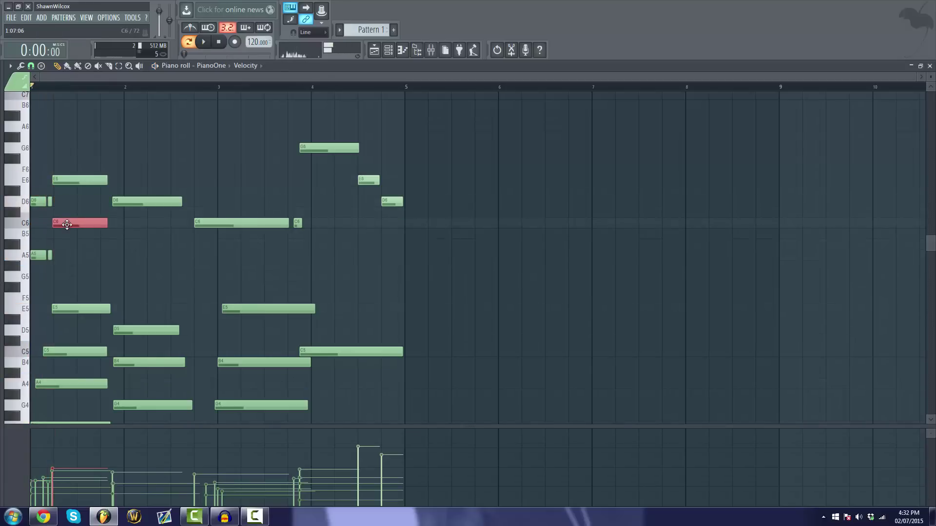
Shift the first chord's C6 harmony note slightly later, add a quieter B5 harmony note under the second chord's D6, and play back.
drag(70, 223, 72, 224)
key(space)
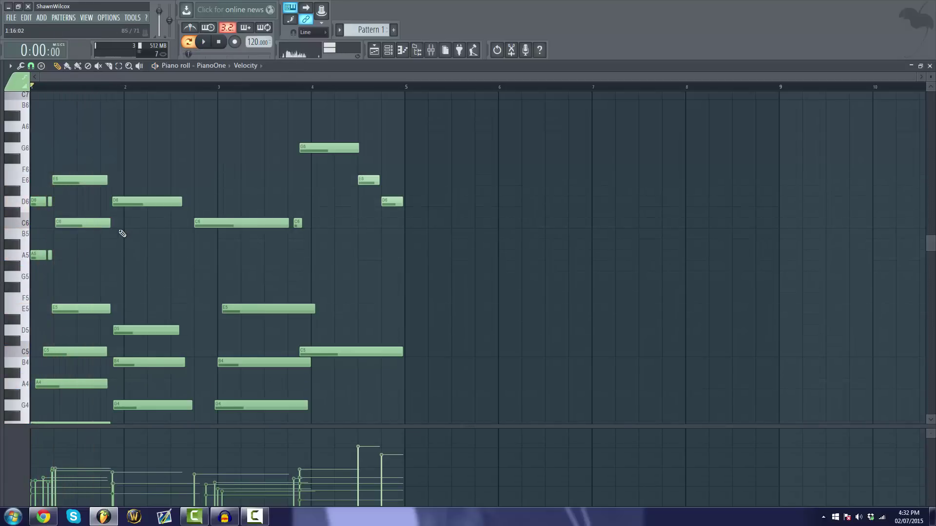
mouse_move(144, 235)
mouse_down()
mouse_move(172, 254)
mouse_move(147, 245)
mouse_up()
drag(46, 203, 182, 234)
key(space)
key(space)
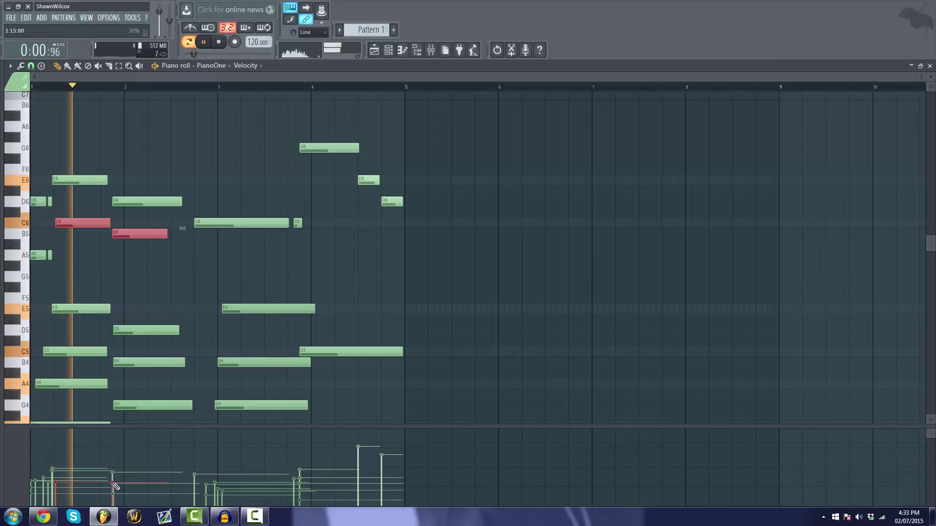
Add a G5 harmony note beneath the long C6 melody note at the end of bar 2 and play it back.
click(175, 252)
drag(128, 234, 209, 280)
key(space)
key(space)
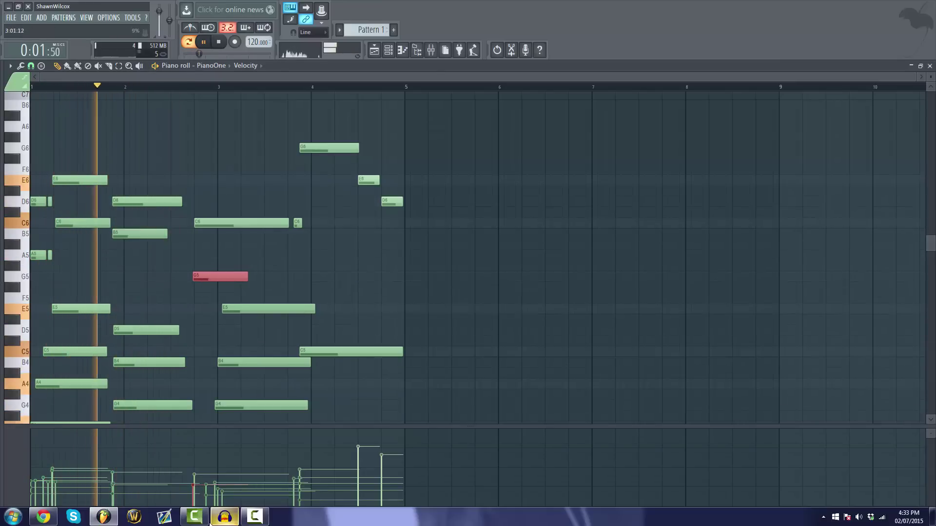
Move the G5 harmony note slightly earlier and the B5 harmony note to the middle of bar 2, and play back.
scroll(229, 272, down, 3)
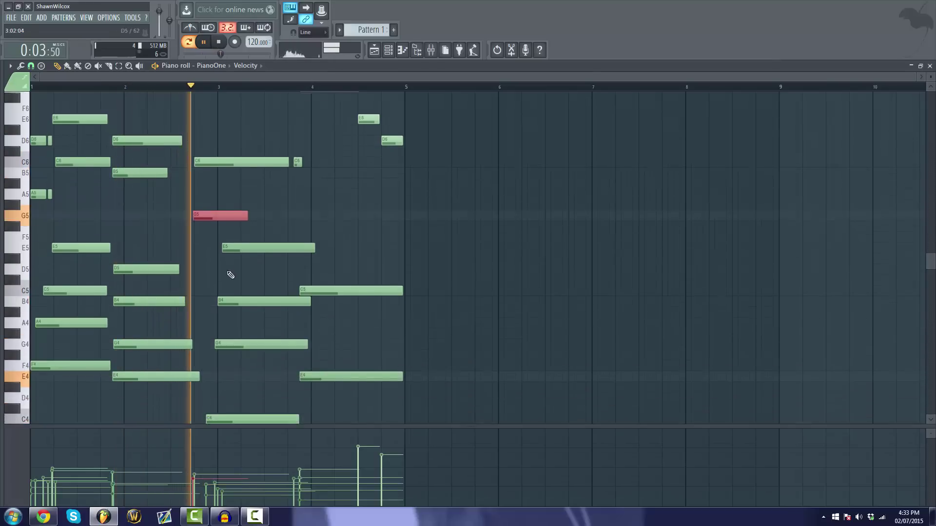
drag(244, 212, 230, 212)
click(254, 191)
drag(140, 169, 181, 169)
key(space)
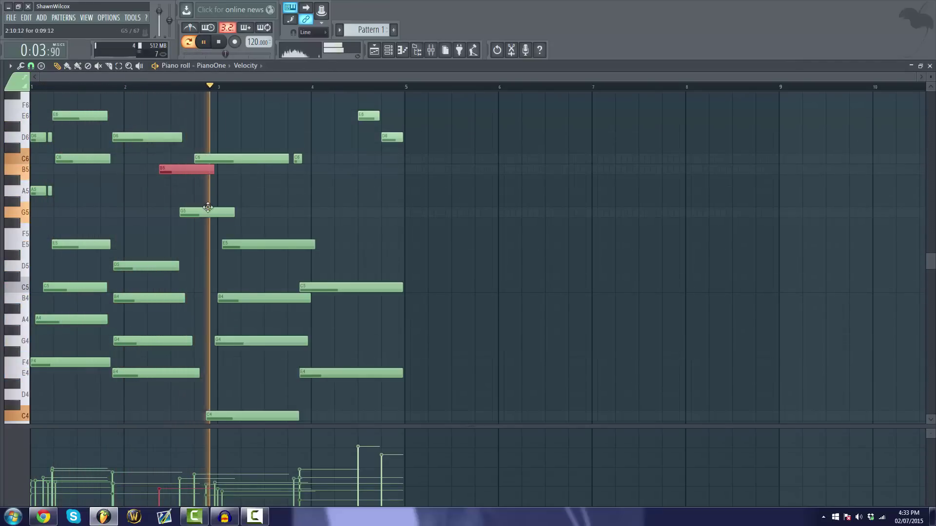
Move the G5 harmony note back to the start of the long C6 and copy it to the second half of bar 3.
key(space)
drag(198, 211, 211, 207)
key(space)
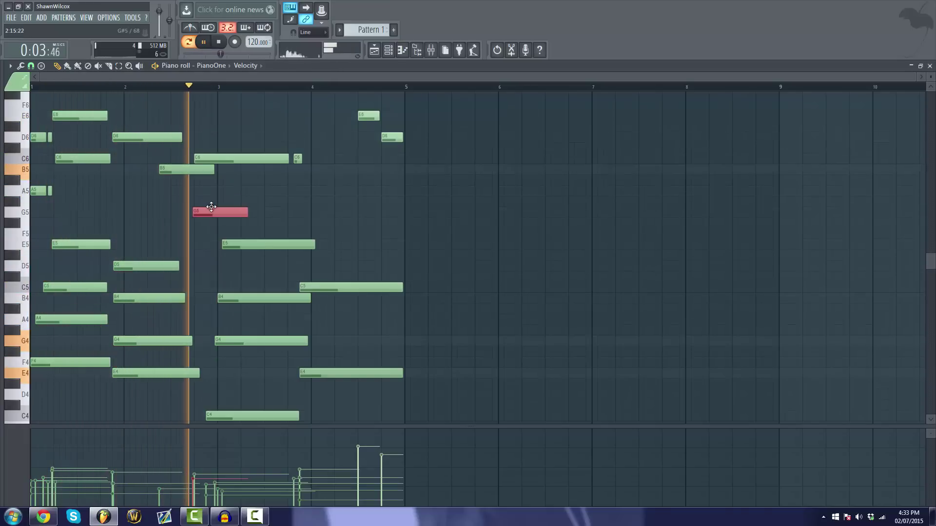
ctrl+click(291, 211)
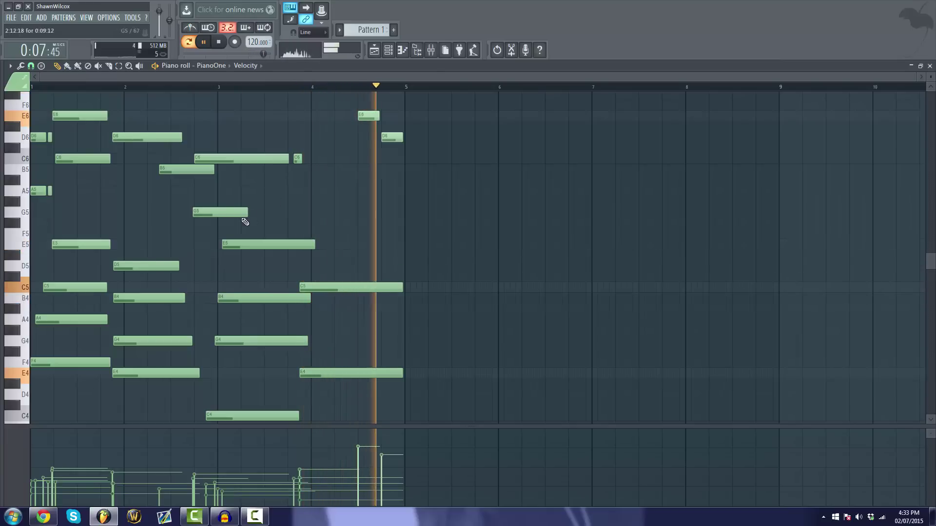
drag(244, 217, 285, 219)
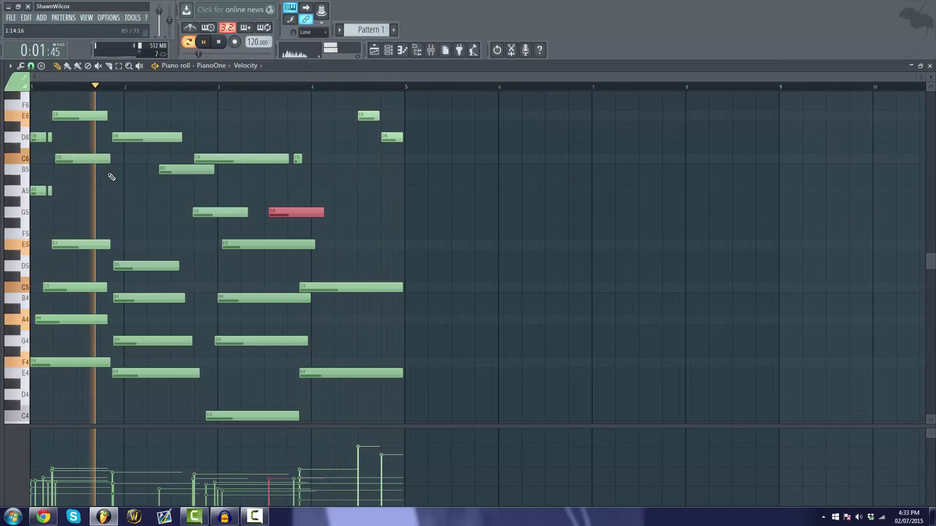
Try the first chord's C6 harmony note at D6, move it down to G5, and play it back.
drag(77, 153, 76, 132)
key(space)
key(space)
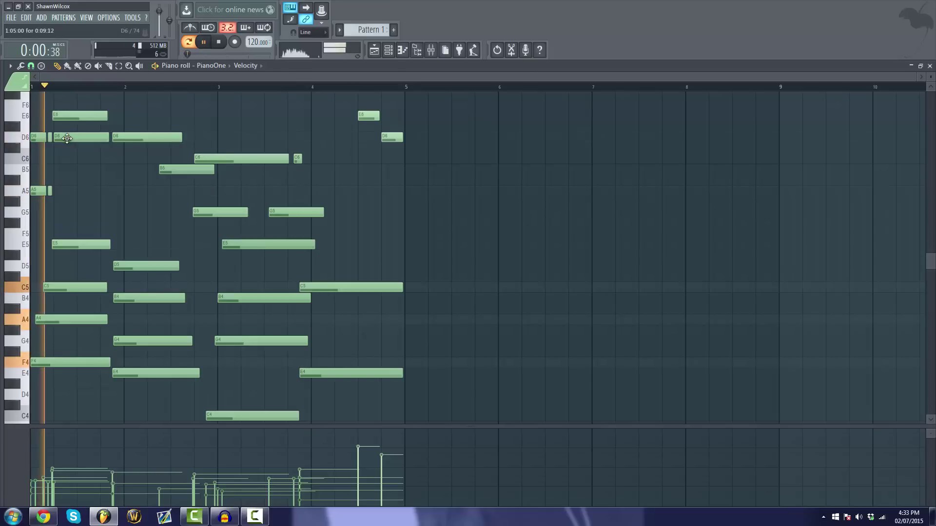
scroll(60, 202, up, 3)
key(space)
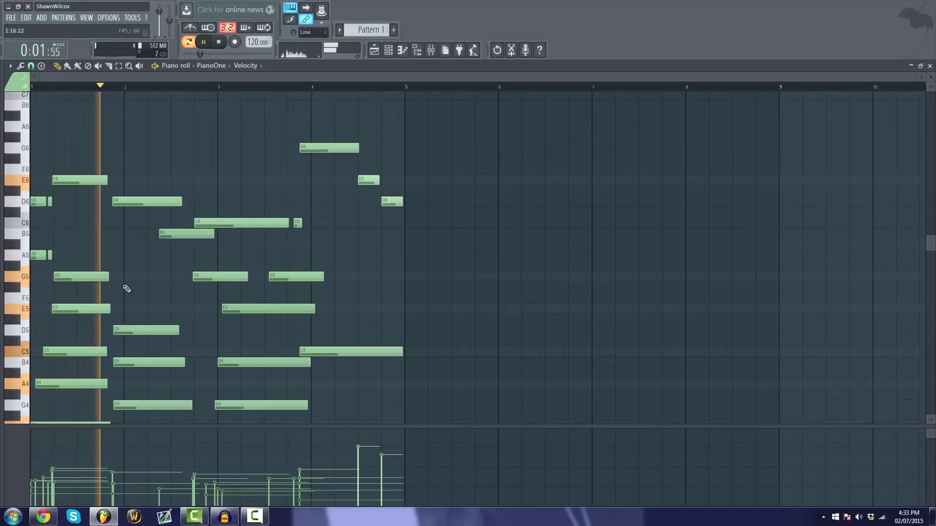
key(space)
Copy the first G5 harmony note to F5 over the second chord, delete the B5 note, and try an E5 harmony note late in bar 2.
click(85, 272)
drag(85, 272, 145, 298)
key(space)
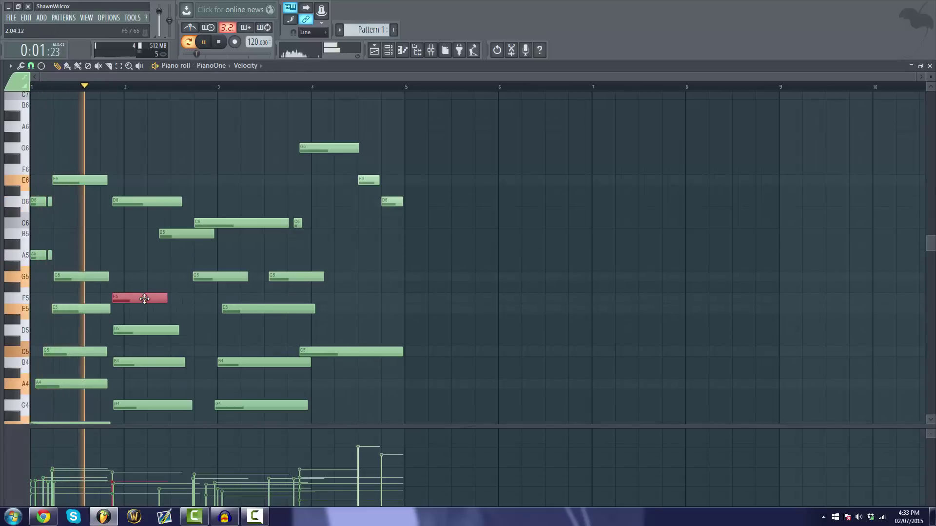
right_click(195, 234)
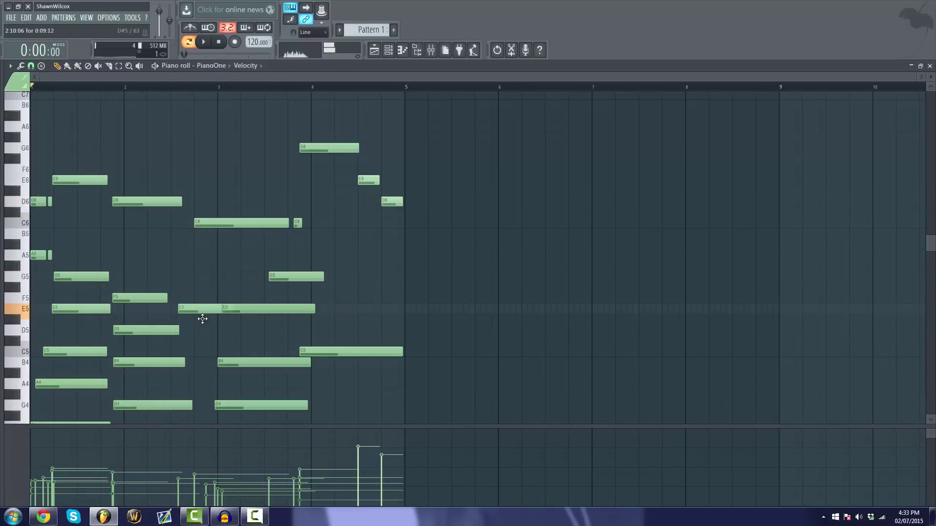
drag(203, 319, 205, 306)
Transpose the whole pattern up five semitones, listen to it, and deselect the notes.
key(space)
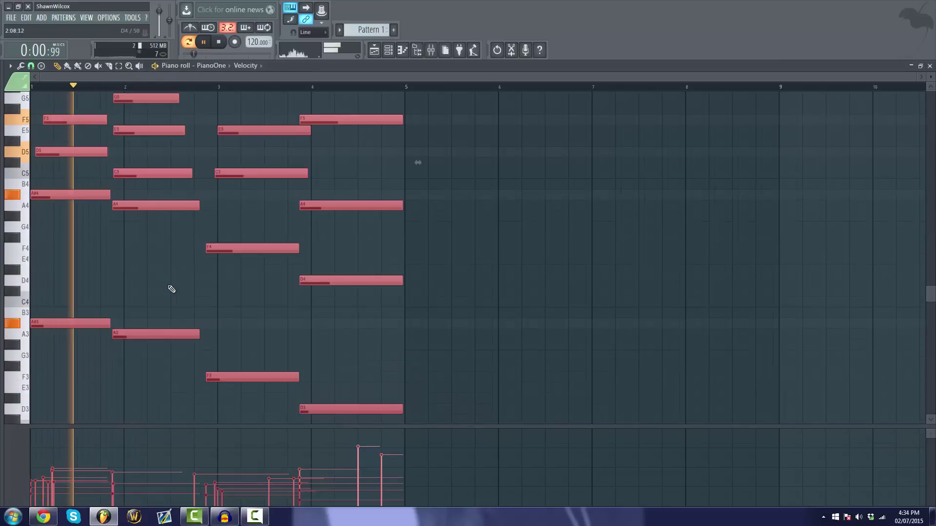
scroll(175, 297, up, 3)
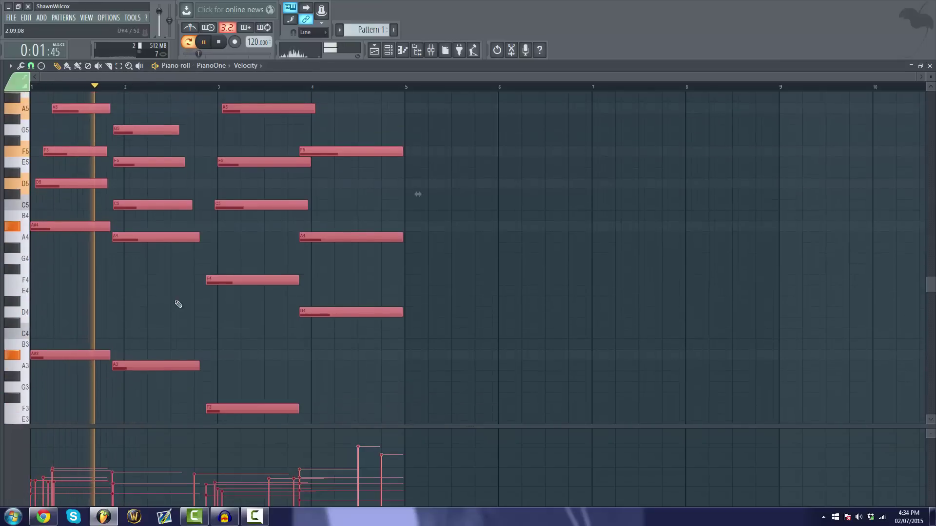
scroll(178, 304, up, 5)
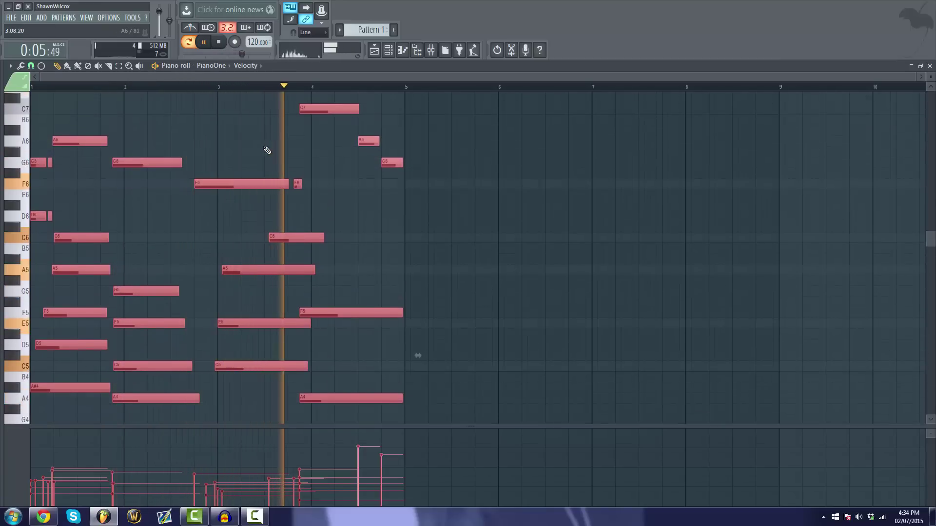
click(197, 228)
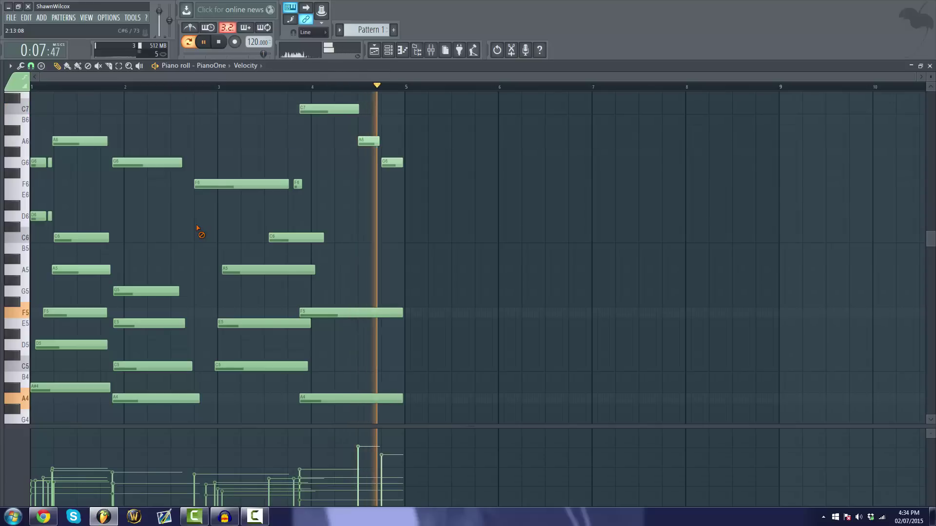
Add an F6 harmony note under the first chord's A6 and a C6 under the second chord's G6, and play back.
scroll(185, 213, down, 1)
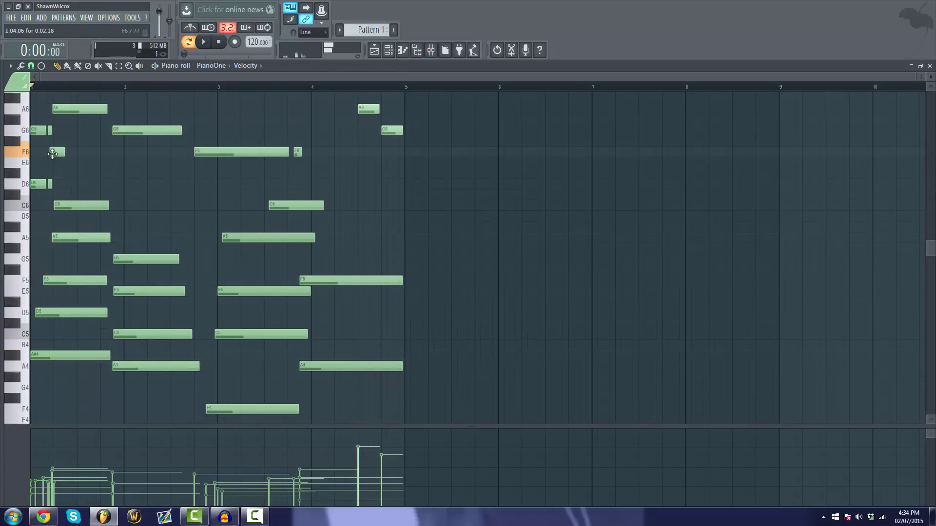
drag(69, 151, 101, 152)
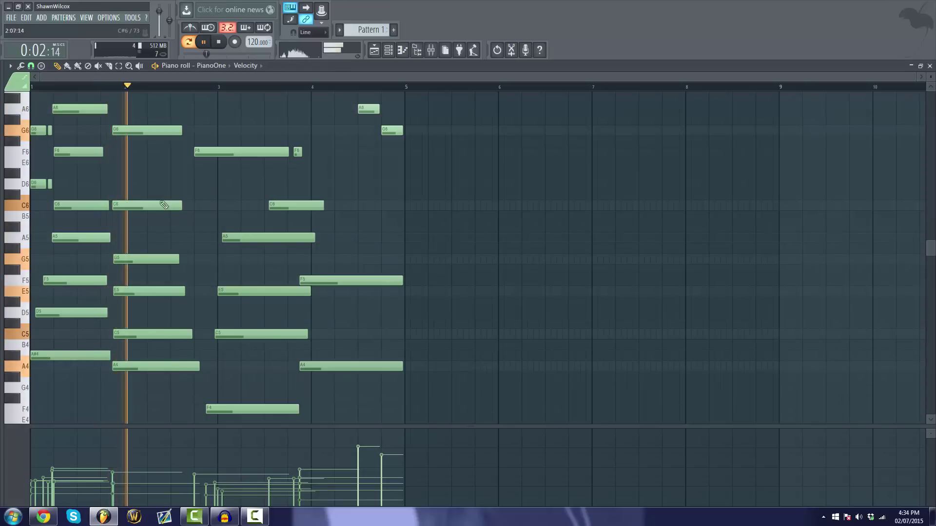
key(space)
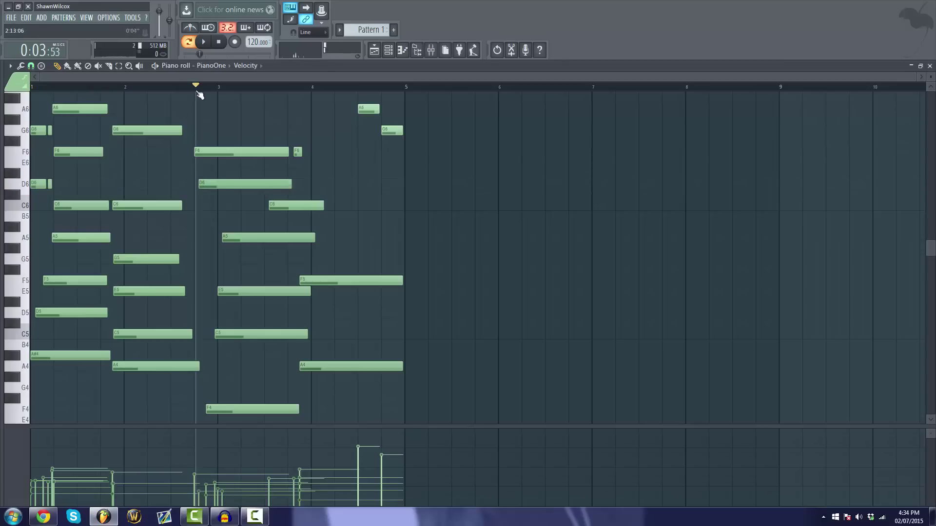
Lower the D6 harmony note under the long F6 to C6, start it slightly earlier, and replay the passage.
click(209, 185)
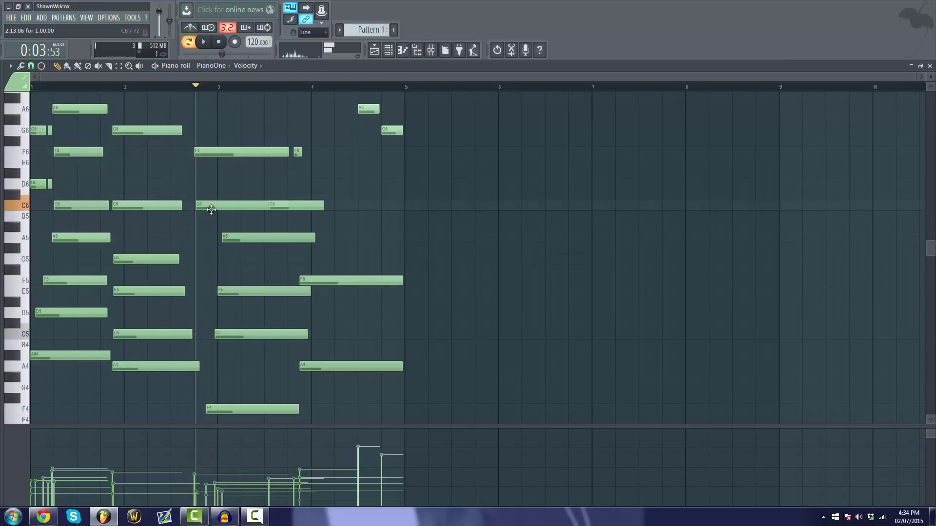
key(space)
key(space)
key(space)
key(space)
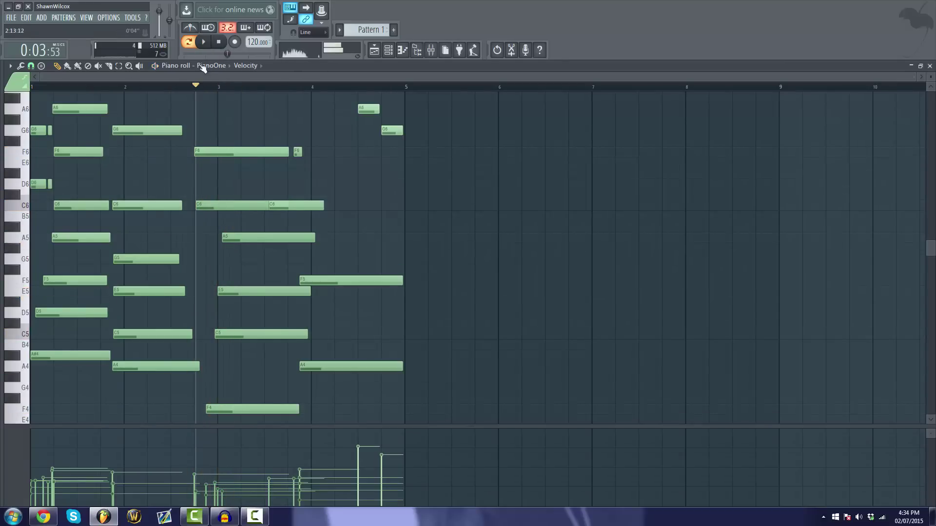
Add quieter F6 and E6 harmony notes beneath the final A6 and G6 melody notes and play them back.
key(space)
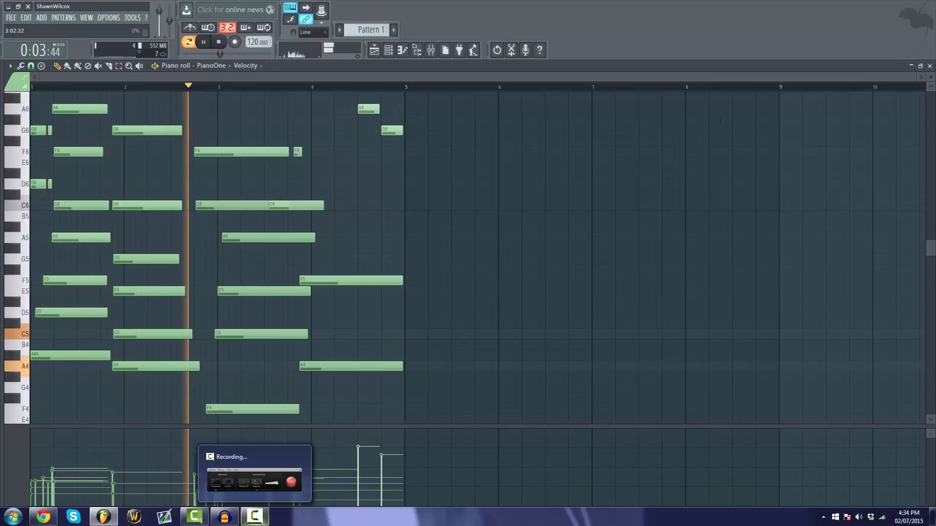
scroll(447, 229, up, 1)
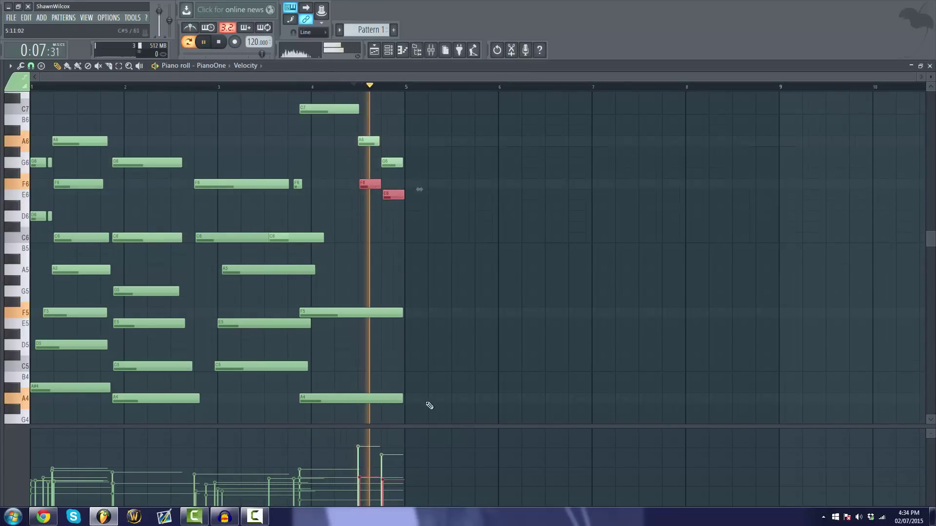
key(space)
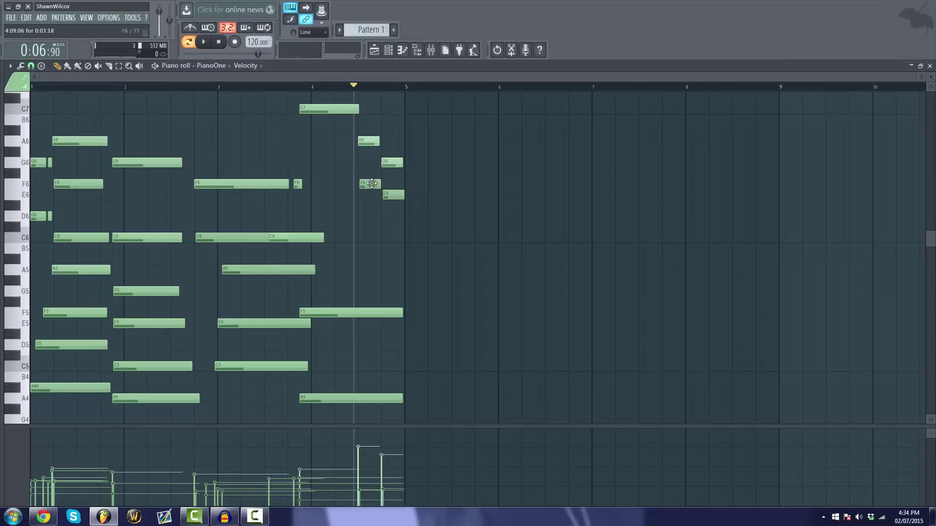
Align the F6 and E6 harmony notes with the final A6 and G6, lower both harmony velocities, and replay the passage.
key(space)
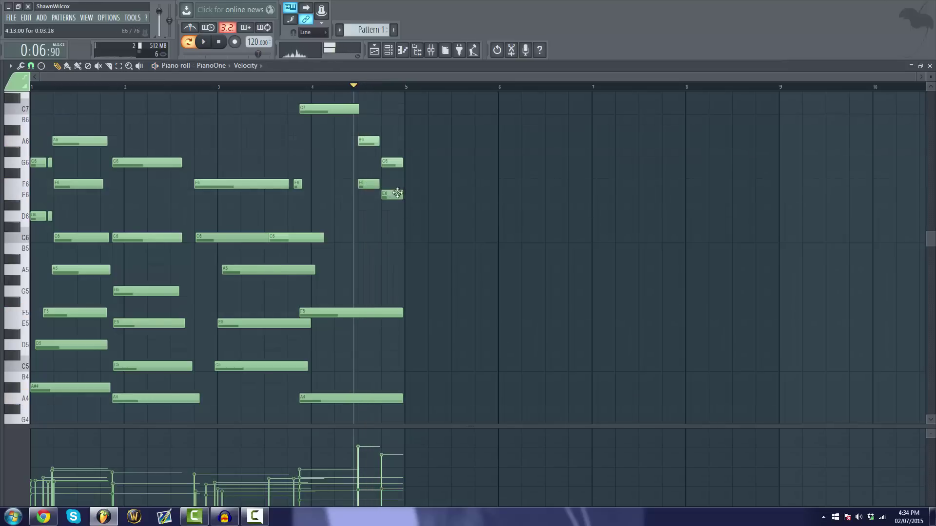
scroll(433, 204, up, 2)
key(space)
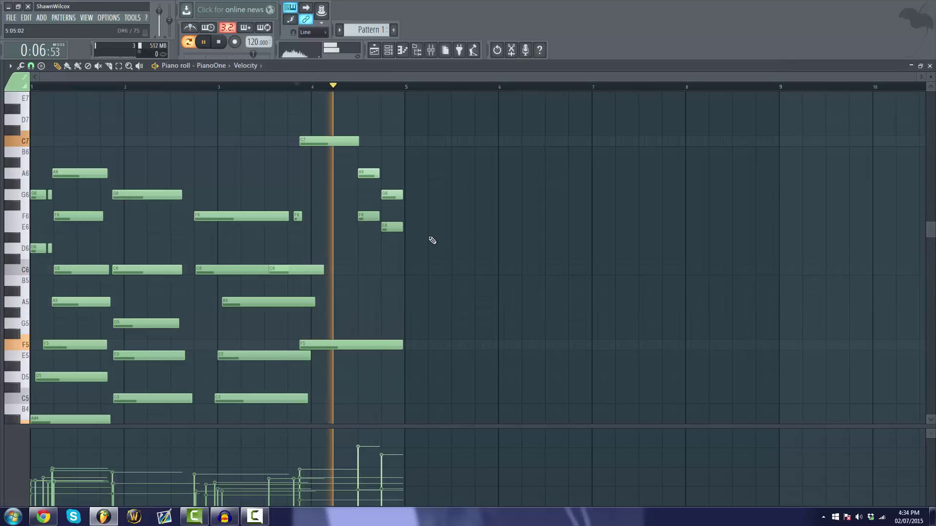
drag(417, 240, 369, 214)
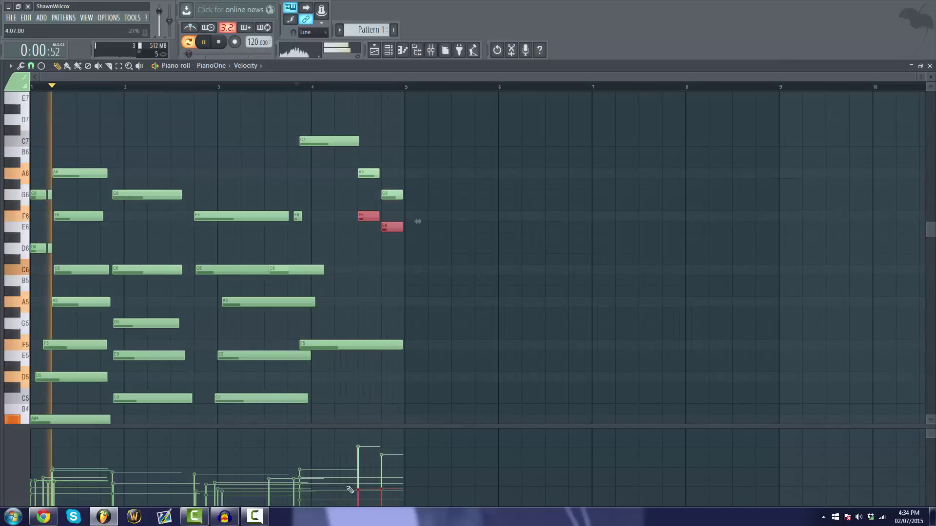
click(422, 263)
Add a louder high A7 over the first chord and a G7 starting with the second chord.
scroll(468, 273, up, 4)
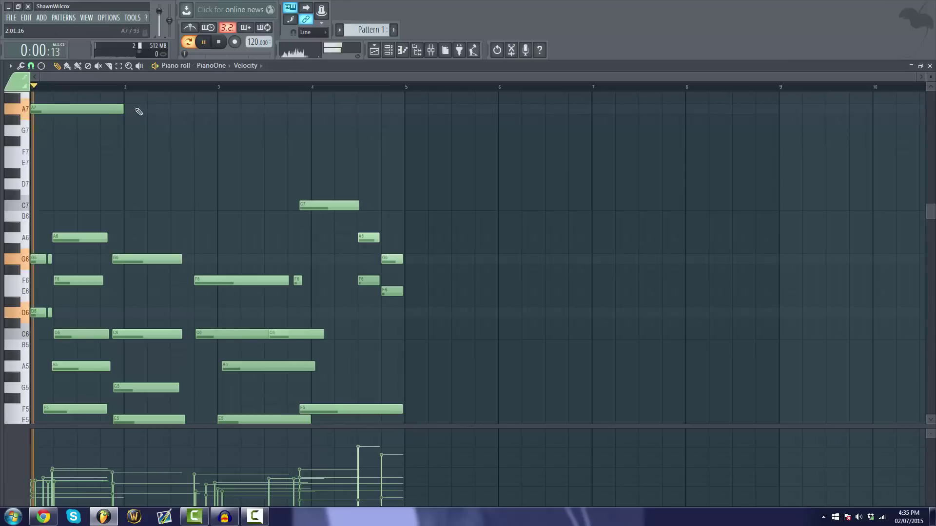
double_click(112, 109)
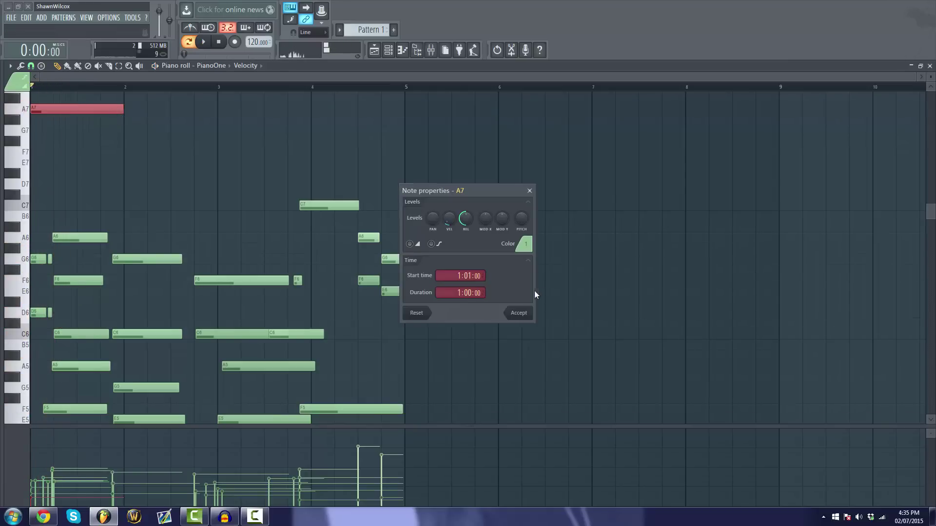
click(519, 313)
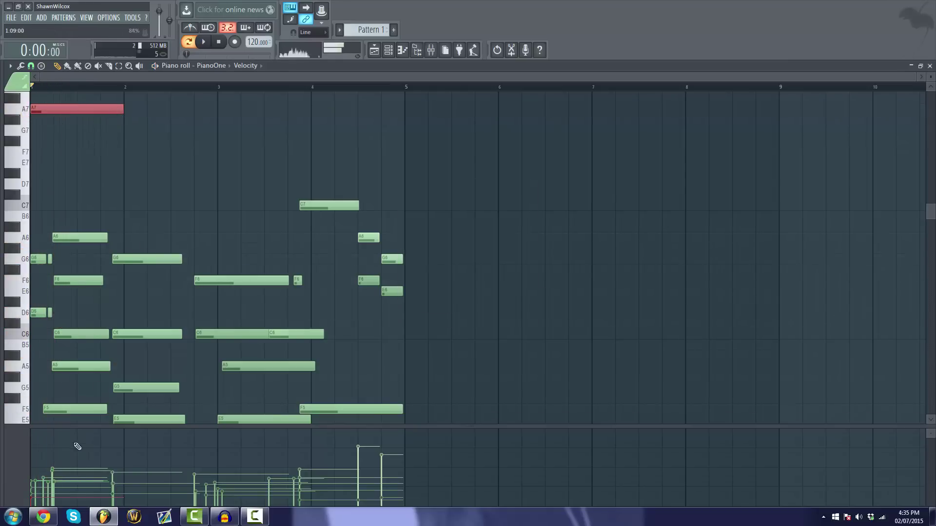
click(127, 130)
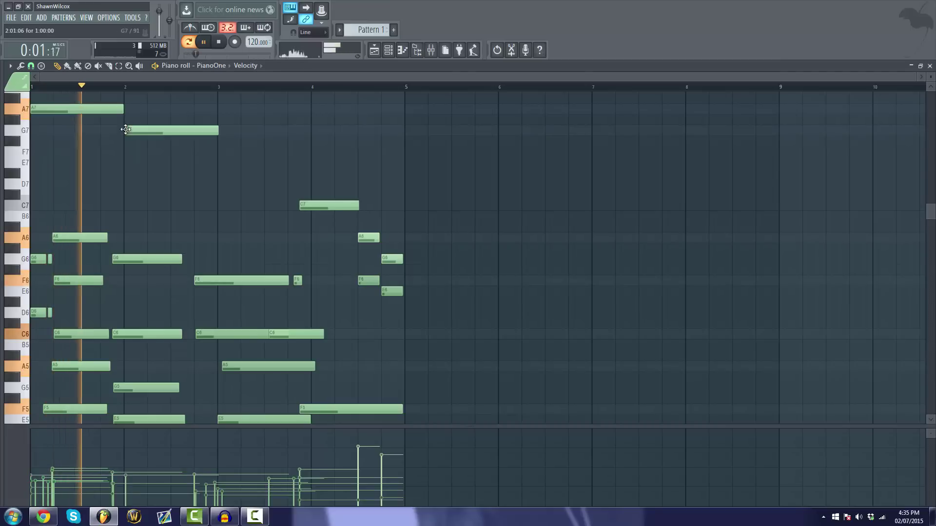
drag(114, 132, 121, 132)
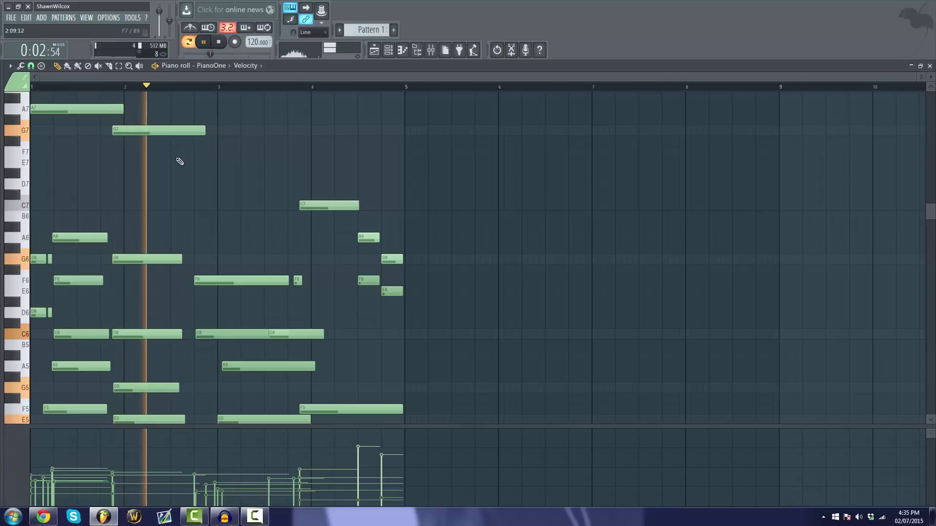
Add a high F7 above the third chord and adjust its start to match that chord's bass notes.
click(195, 153)
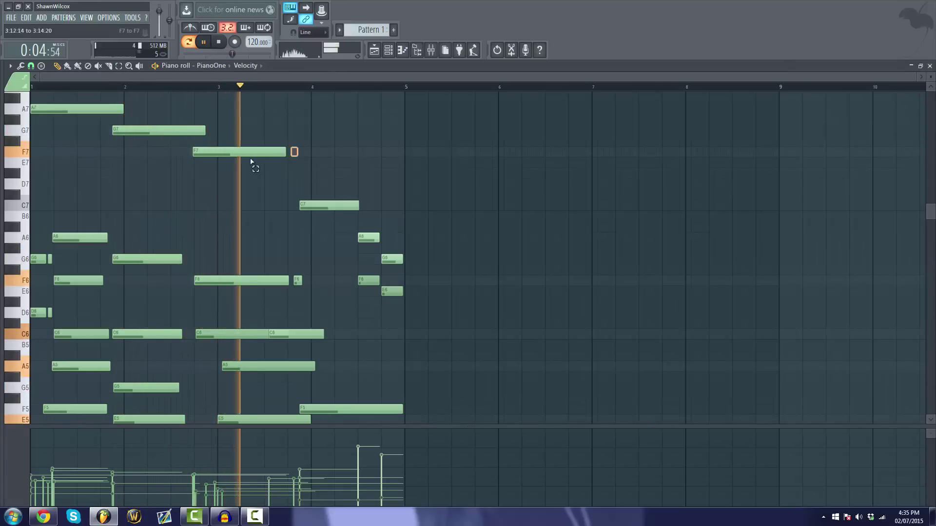
drag(241, 153, 235, 154)
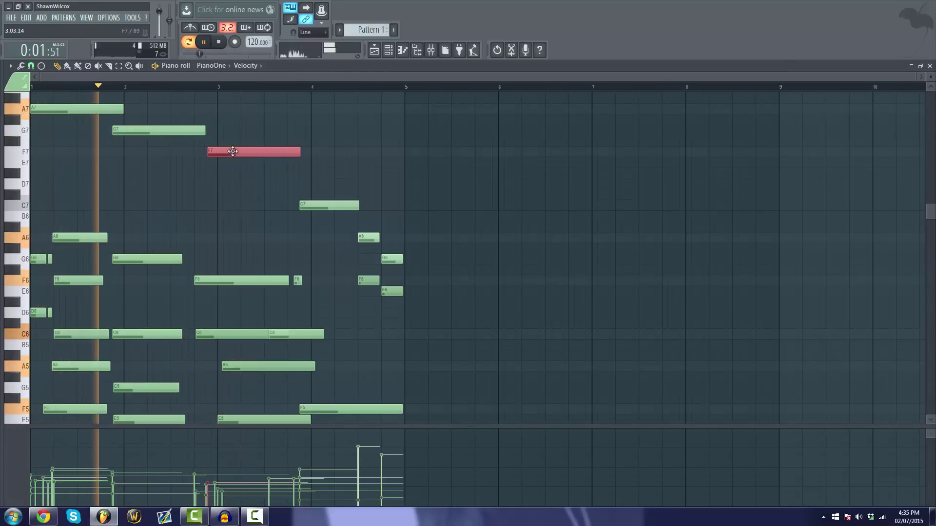
right_click(243, 181)
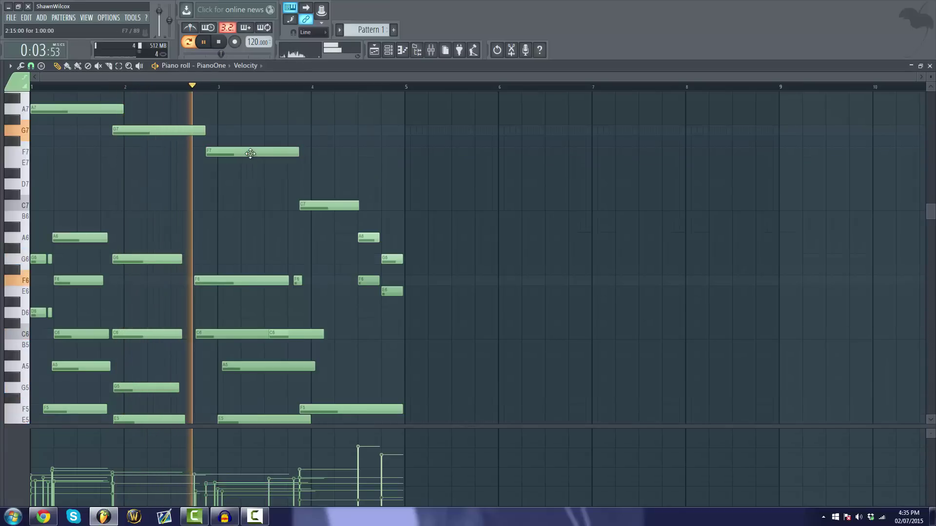
drag(267, 153, 273, 153)
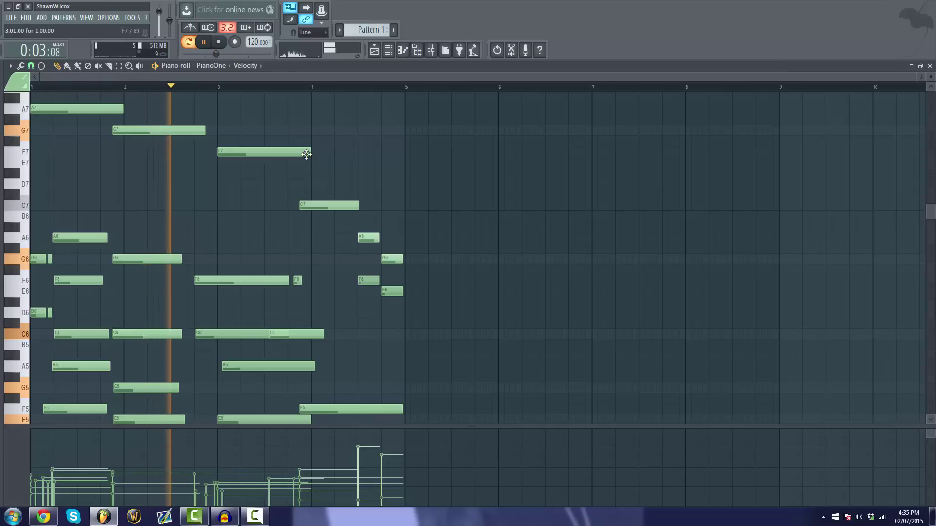
drag(274, 154, 264, 156)
Add a second high F7 above the fourth chord, starting together with the C7 melody note, and play it back.
key(space)
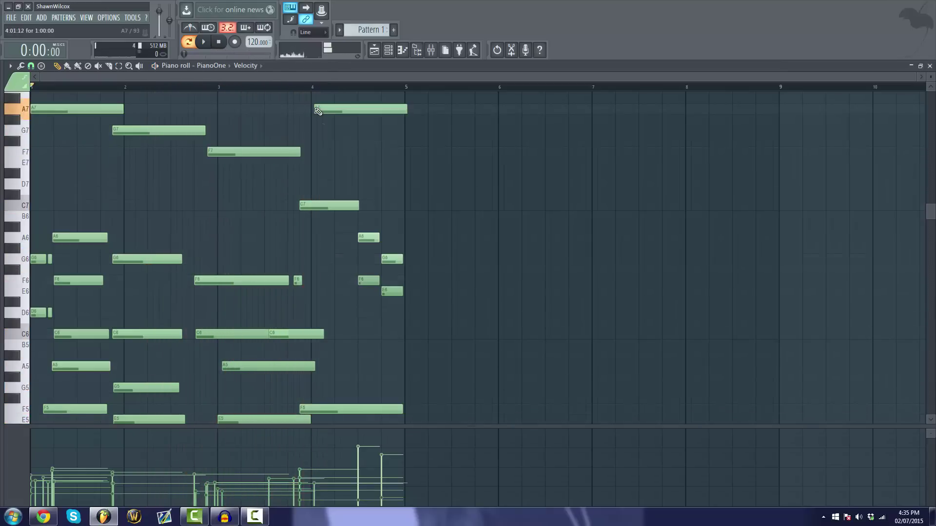
click(299, 88)
key(space)
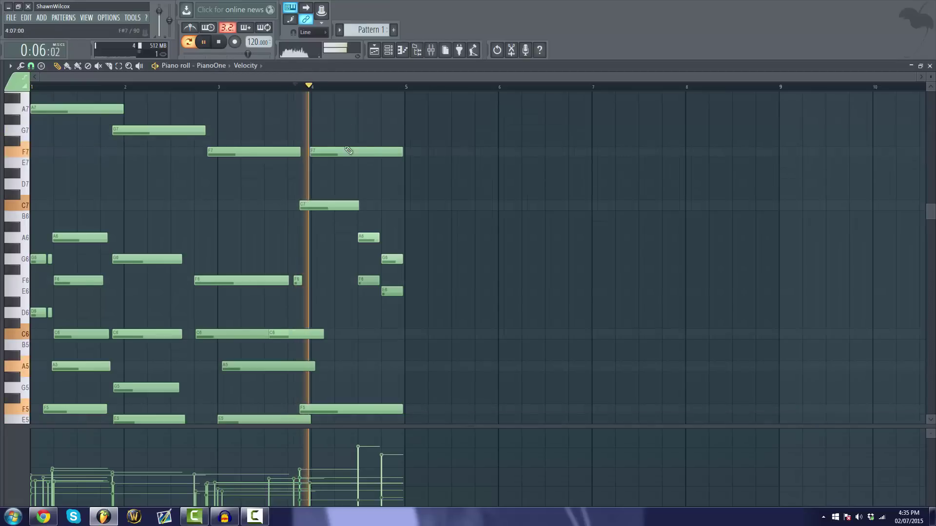
drag(329, 155, 328, 156)
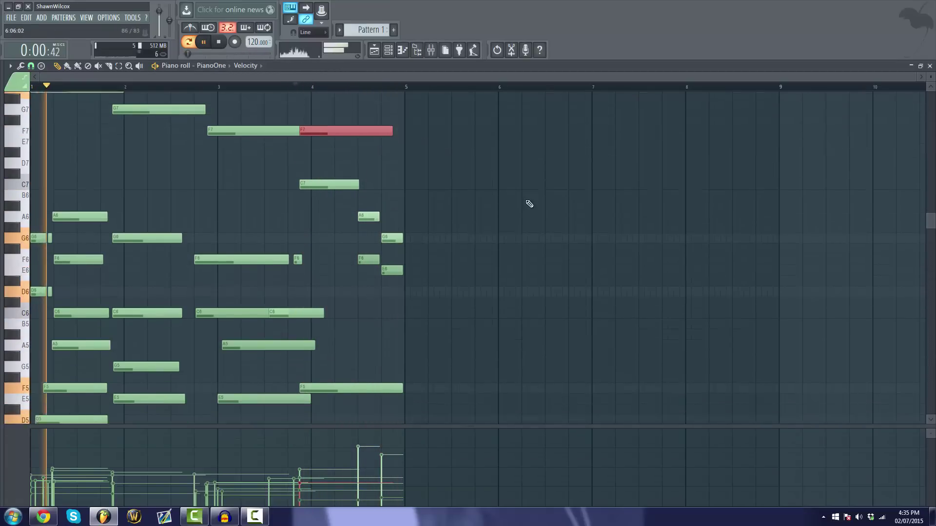
Lower the velocities of the high G7 and the last F7 while listening, and stop playback.
scroll(269, 136, up, 3)
drag(199, 125, 156, 236)
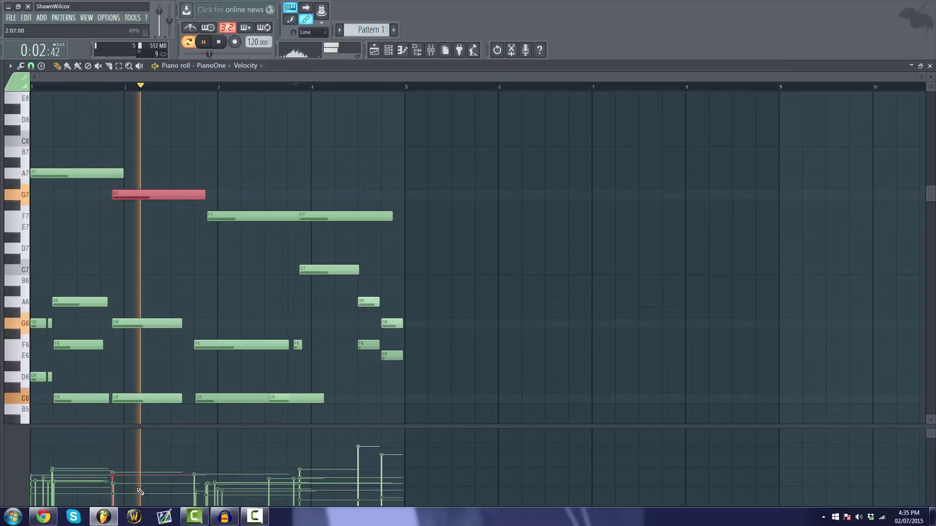
click(232, 217)
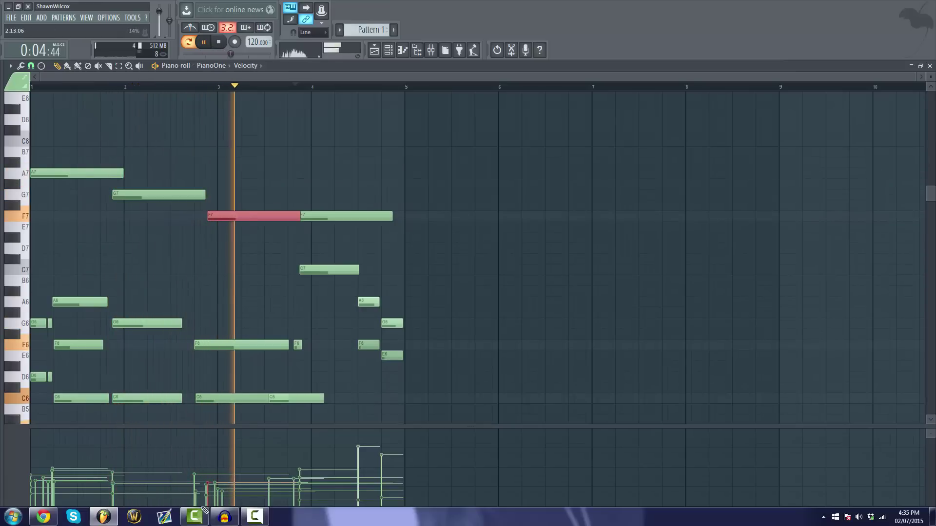
click(339, 216)
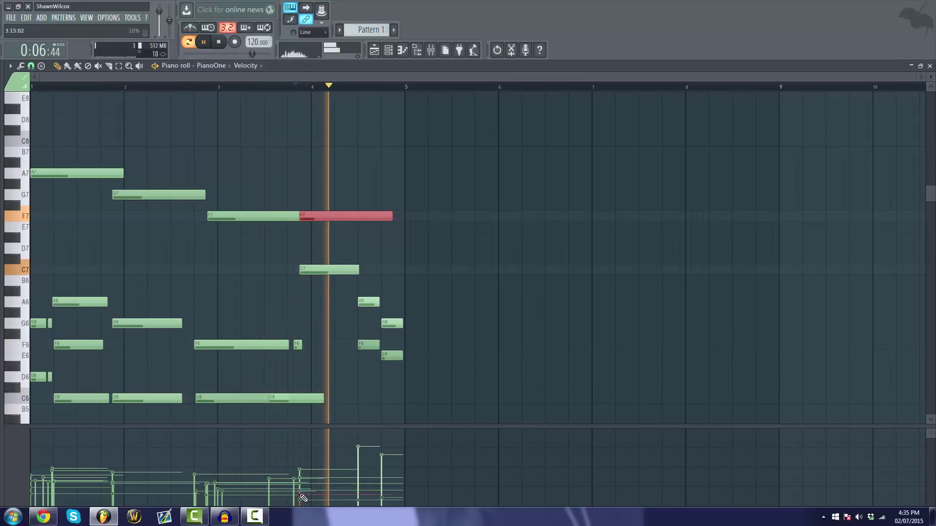
key(space)
click(226, 42)
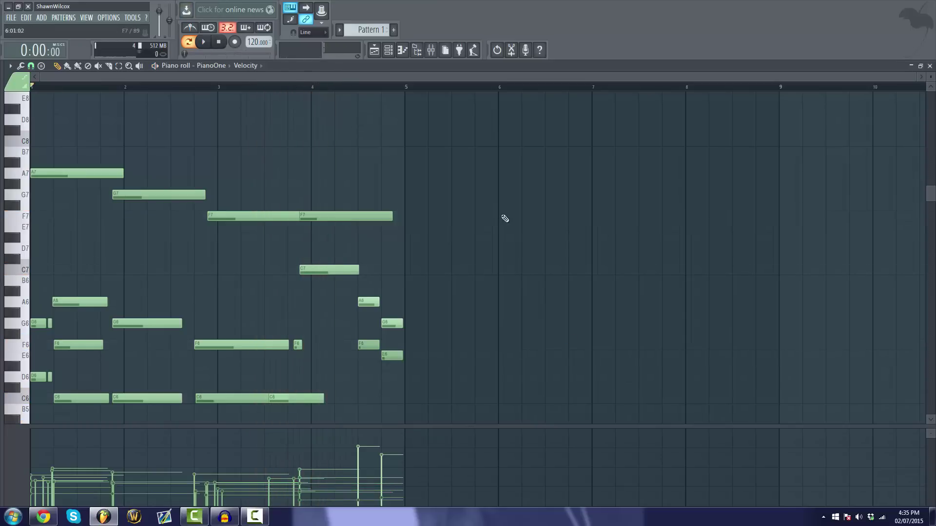
scroll(509, 209, down, 4)
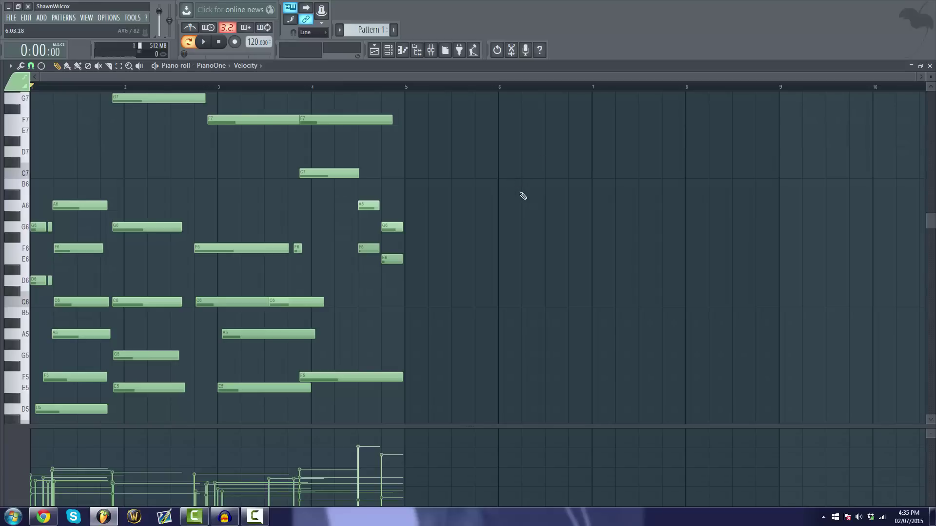
scroll(520, 195, down, 6)
scroll(586, 166, up, 5)
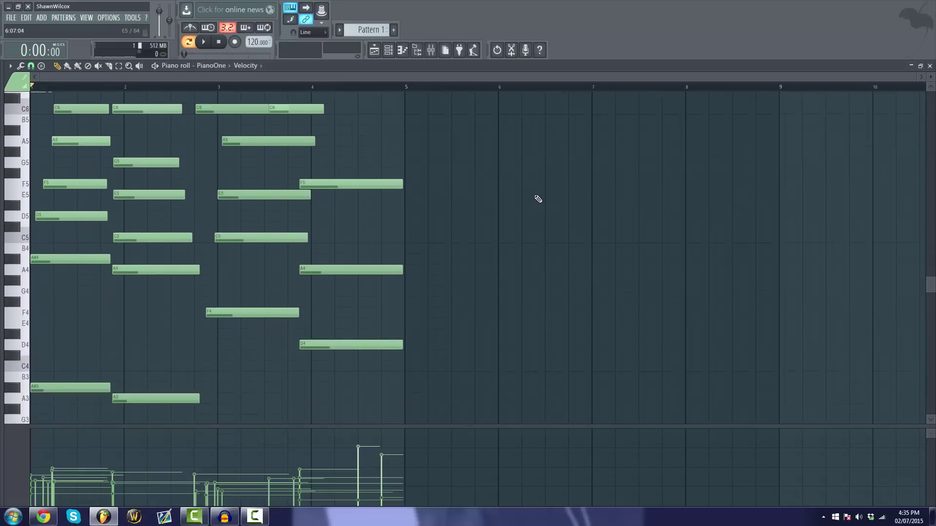
scroll(565, 147, up, 1)
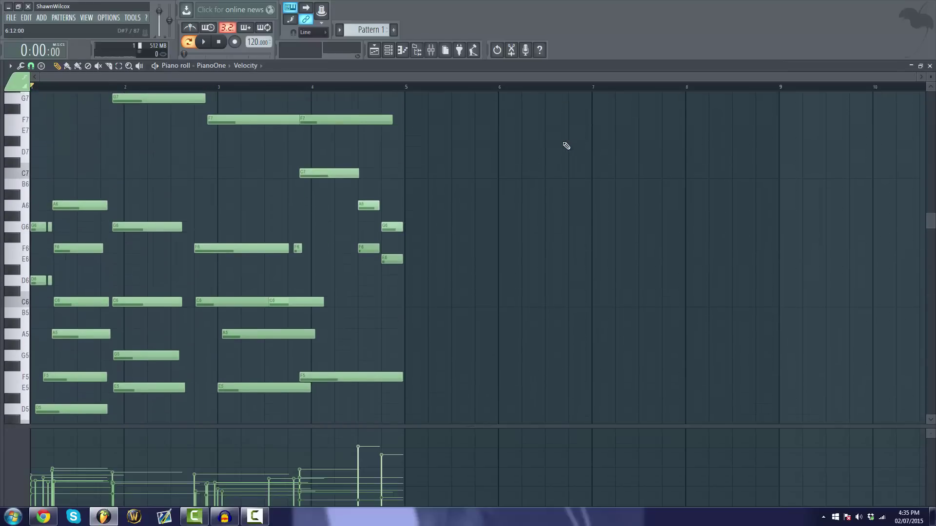
scroll(477, 136, up, 6)
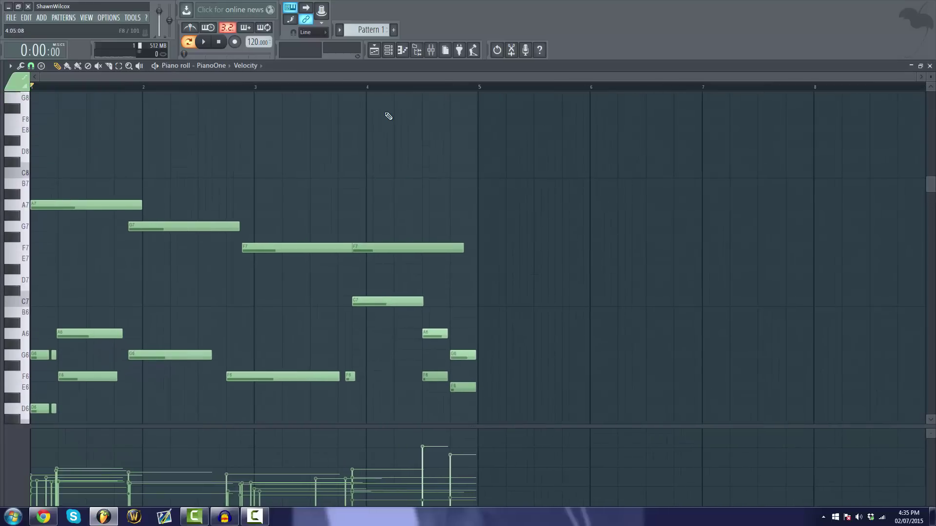
Select every note in the pattern, transpose them all down three semitones, and deselect them.
drag(470, 134, 41, 423)
scroll(417, 358, down, 17)
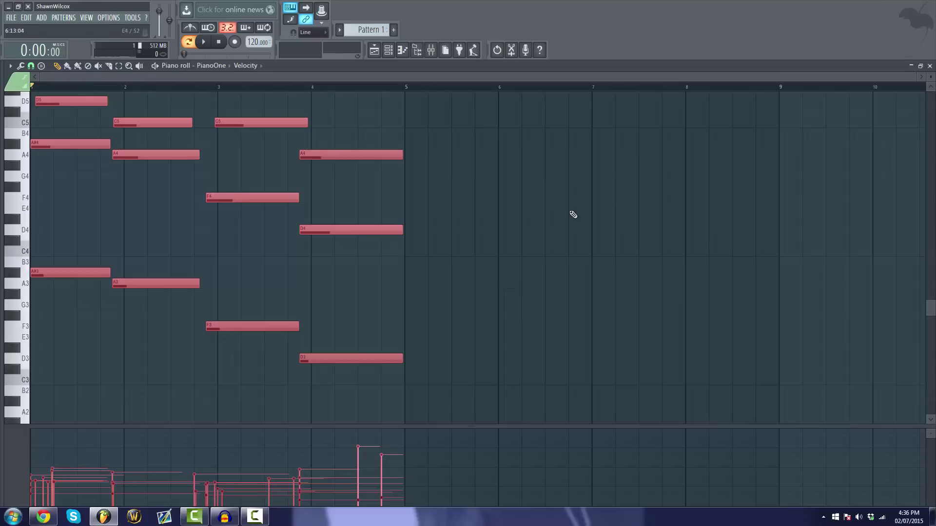
scroll(565, 217, up, 20)
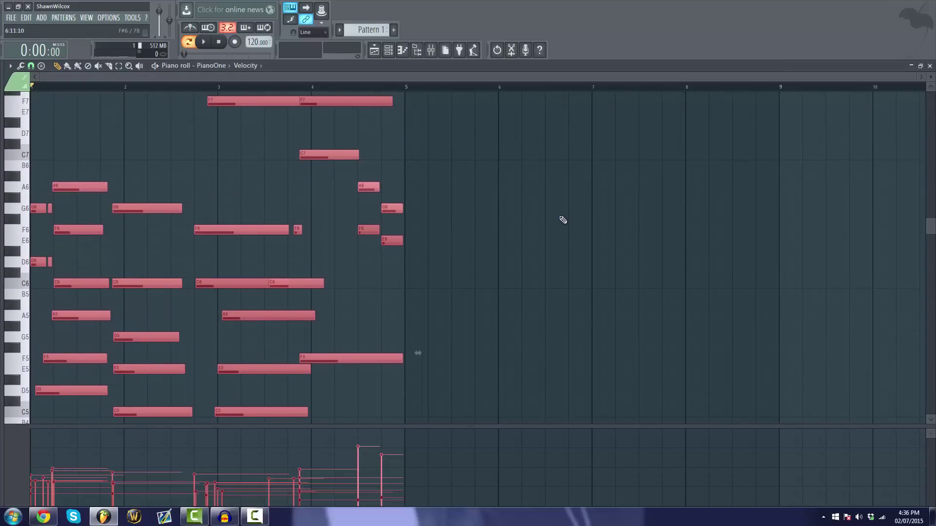
scroll(562, 219, up, 8)
scroll(562, 220, down, 12)
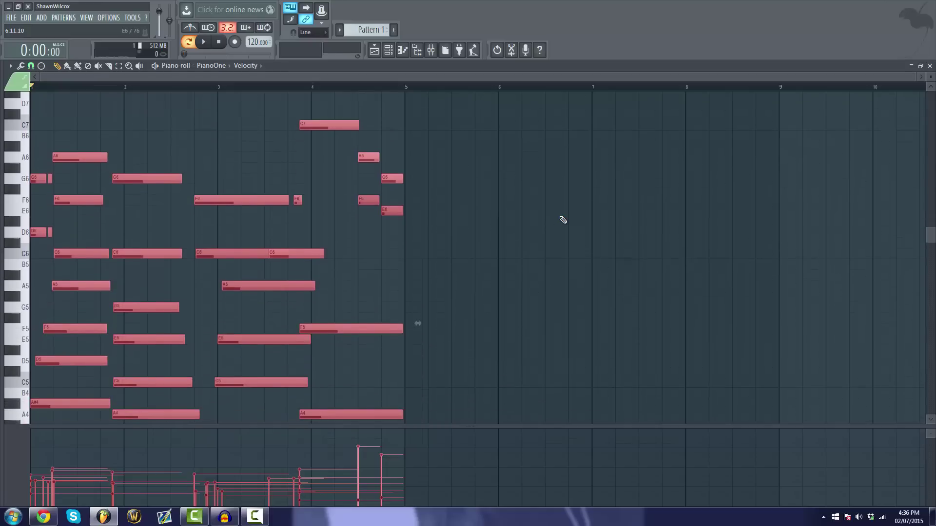
scroll(563, 220, down, 1)
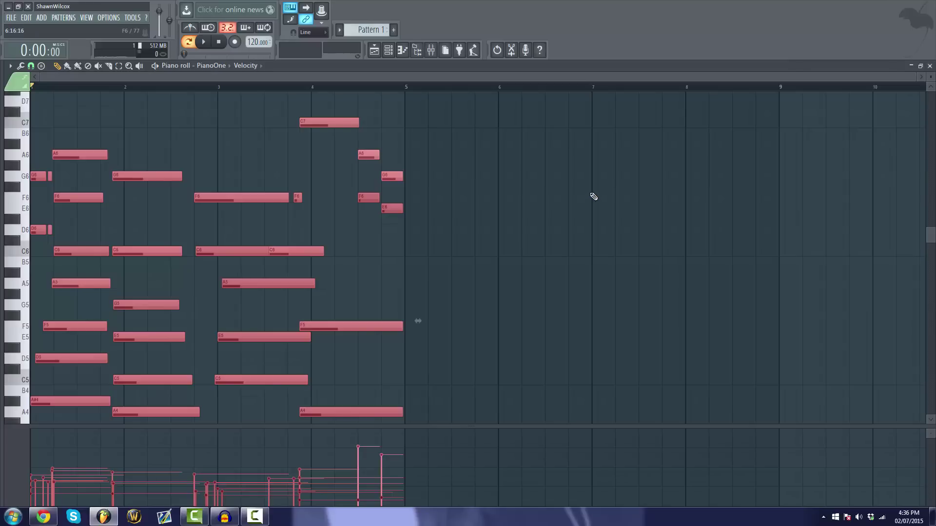
scroll(589, 199, down, 20)
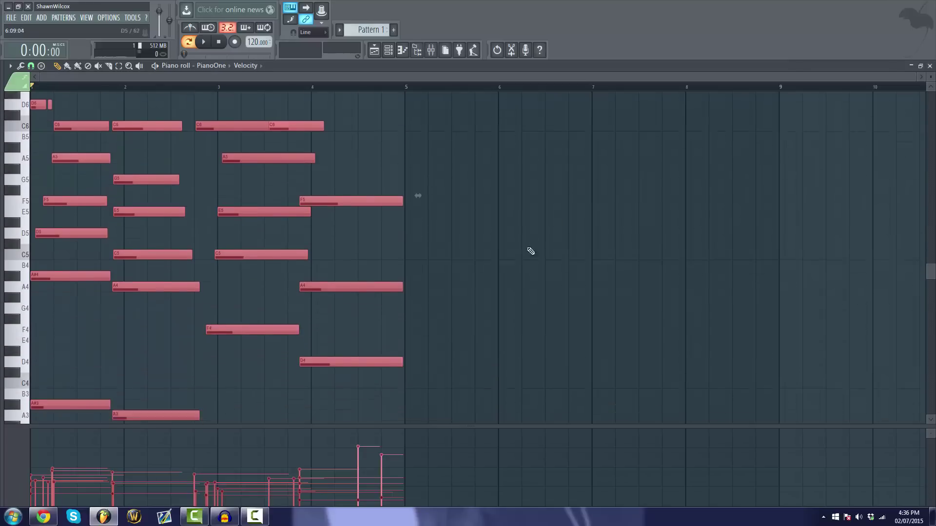
drag(31, 328, 29, 345)
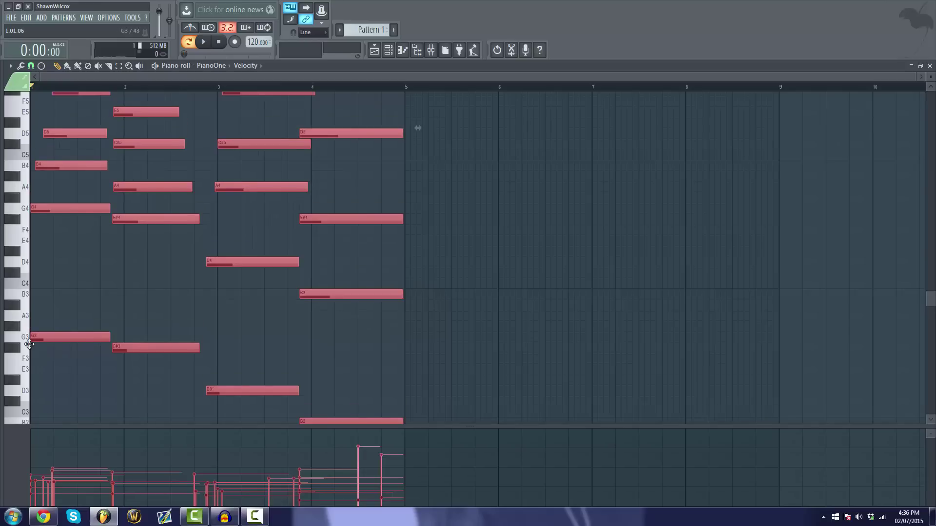
scroll(344, 359, down, 3)
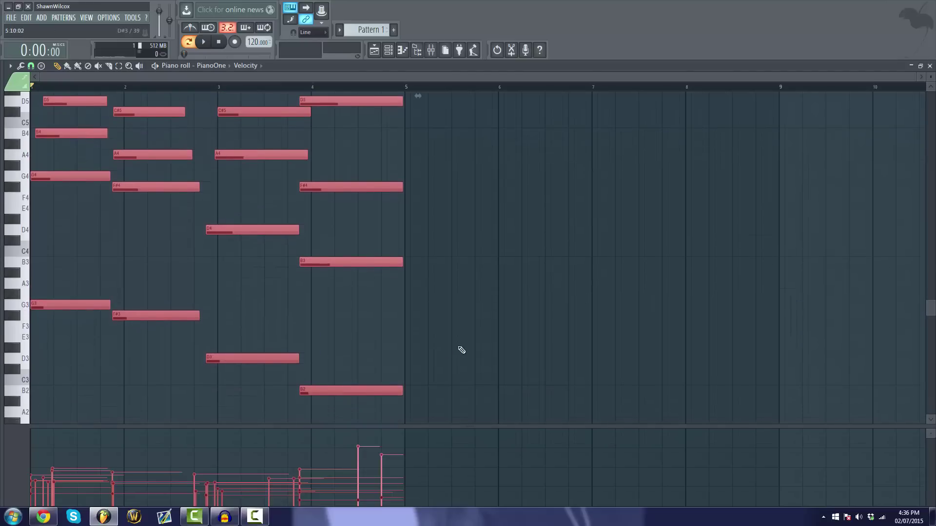
scroll(477, 366, up, 20)
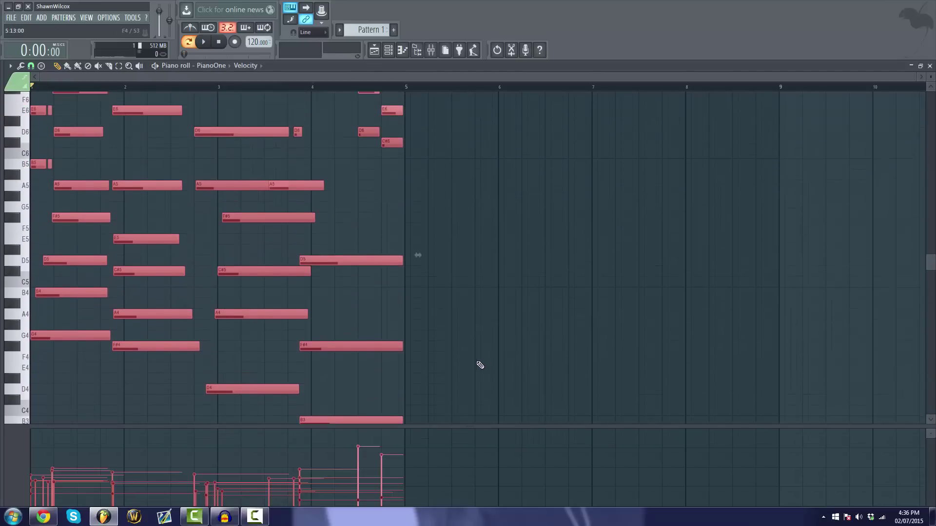
scroll(502, 322, up, 2)
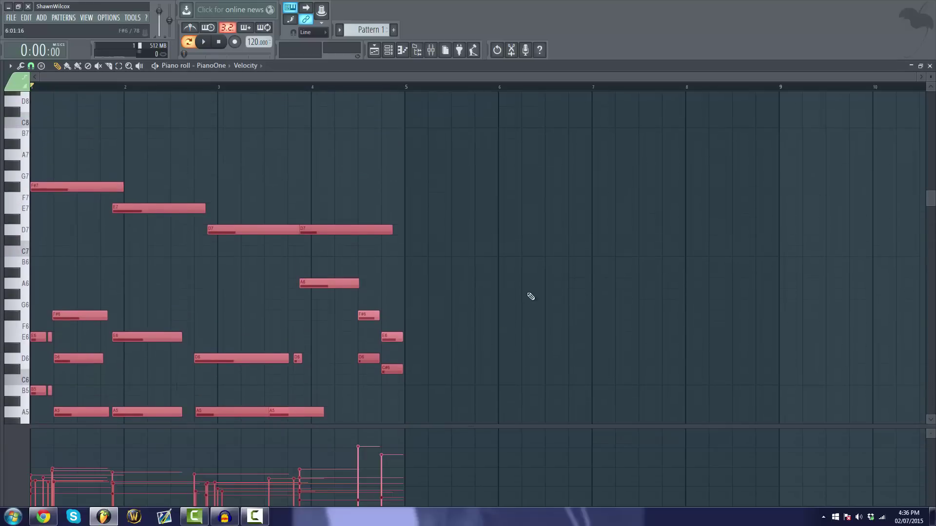
click(538, 285)
Zoom the piano roll out vertically to fit the whole pattern and adjust the height of the velocity lane.
scroll(553, 268, down, 18)
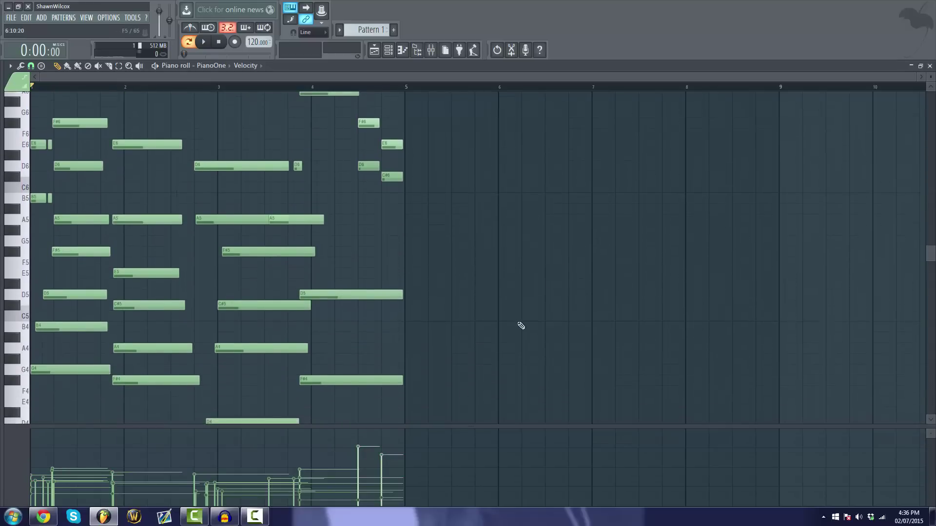
drag(367, 425, 414, 411)
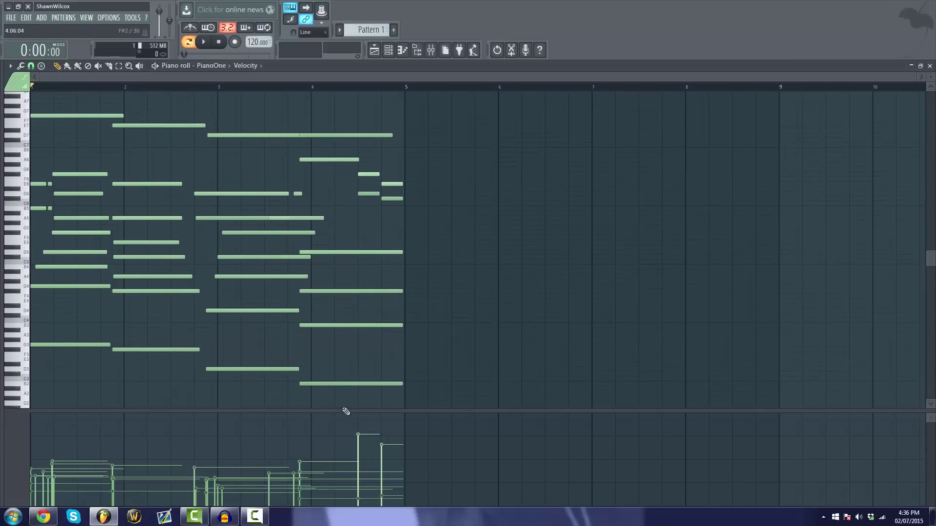
drag(345, 408, 361, 430)
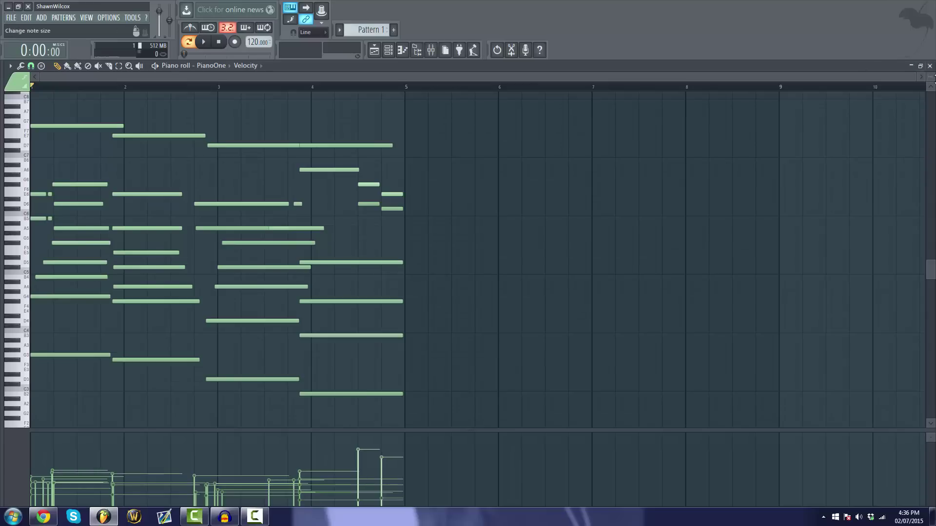
Review the whole transposed piano pattern up close, from the octave bass notes through the chords and harmonised melody to the high accent notes.
mouse_move(930, 77)
mouse_down()
mouse_move(930, 54)
mouse_move(931, 70)
mouse_up()
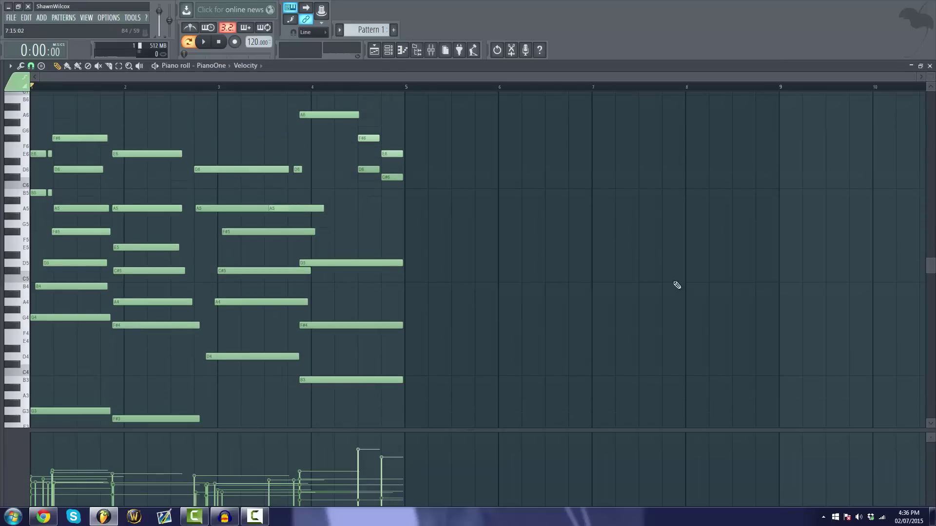
scroll(589, 274, down, 3)
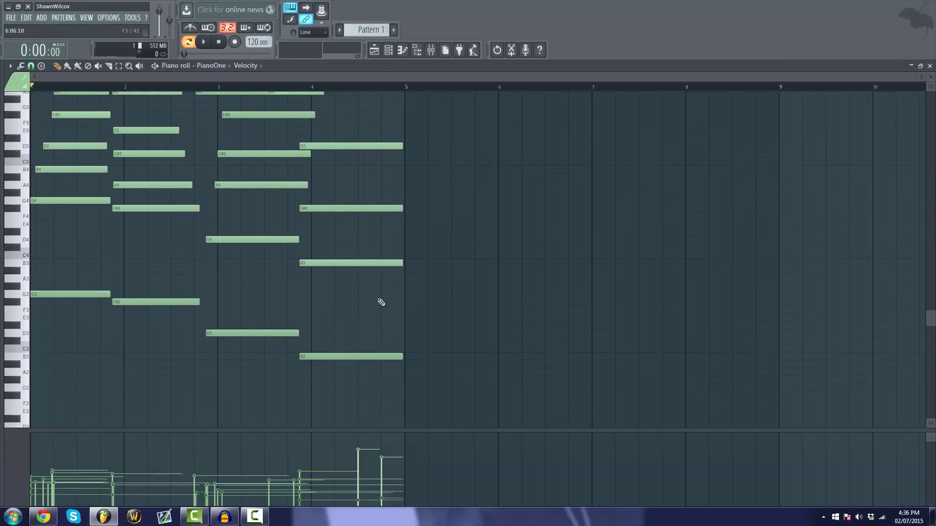
scroll(215, 214, up, 1)
scroll(215, 214, up, 4)
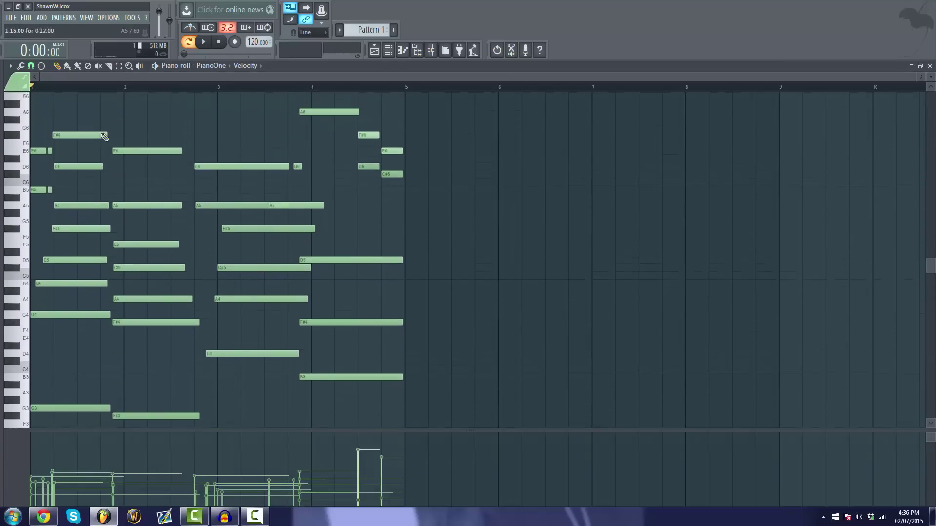
scroll(234, 105, up, 2)
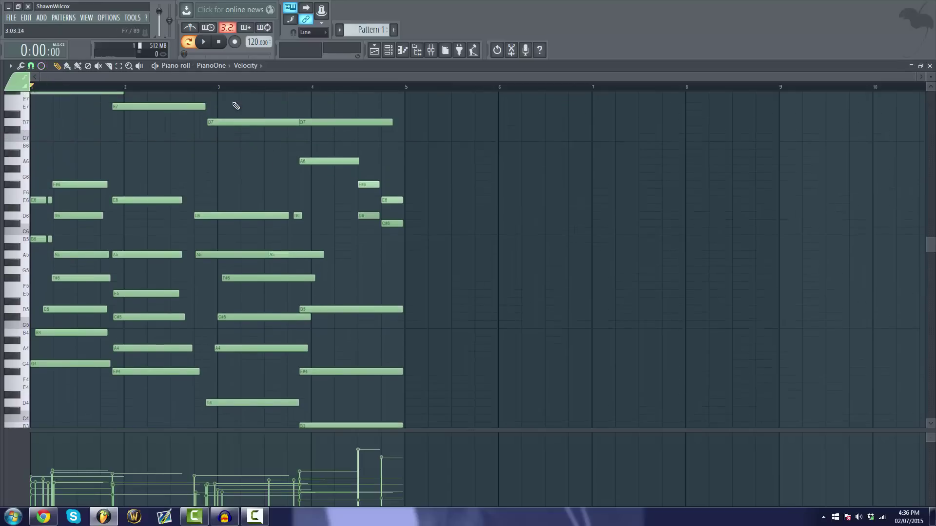
scroll(392, 259, down, 1)
scroll(405, 263, up, 4)
scroll(502, 287, down, 2)
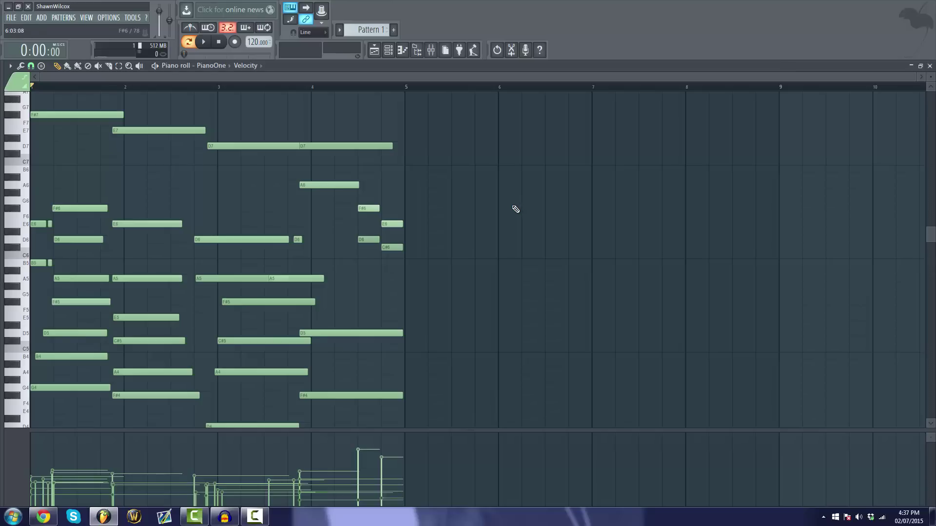
scroll(519, 214, down, 3)
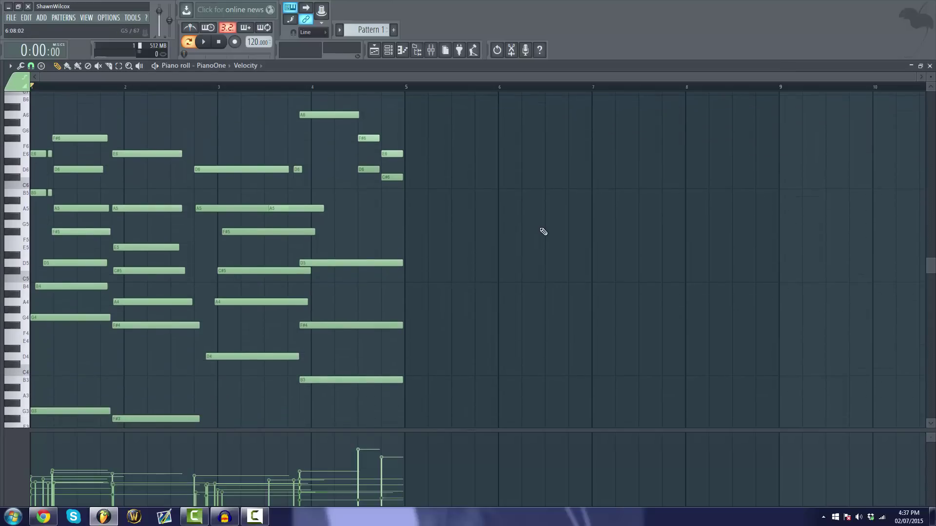